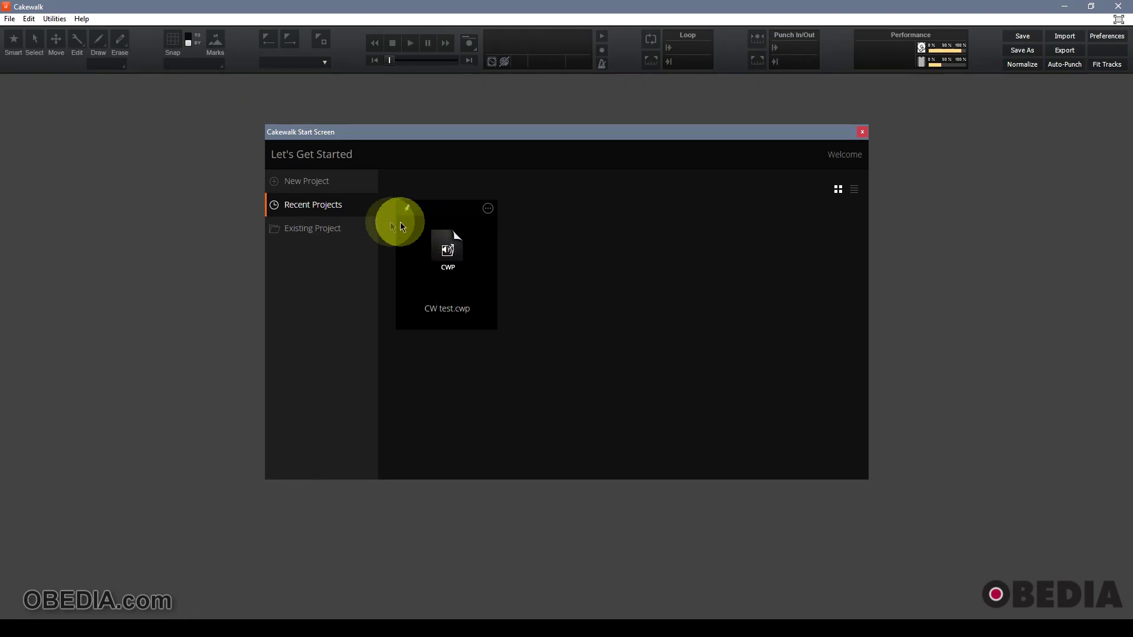
# - Create a new project from the Basic.cwt template
pyautogui.click(324, 188)
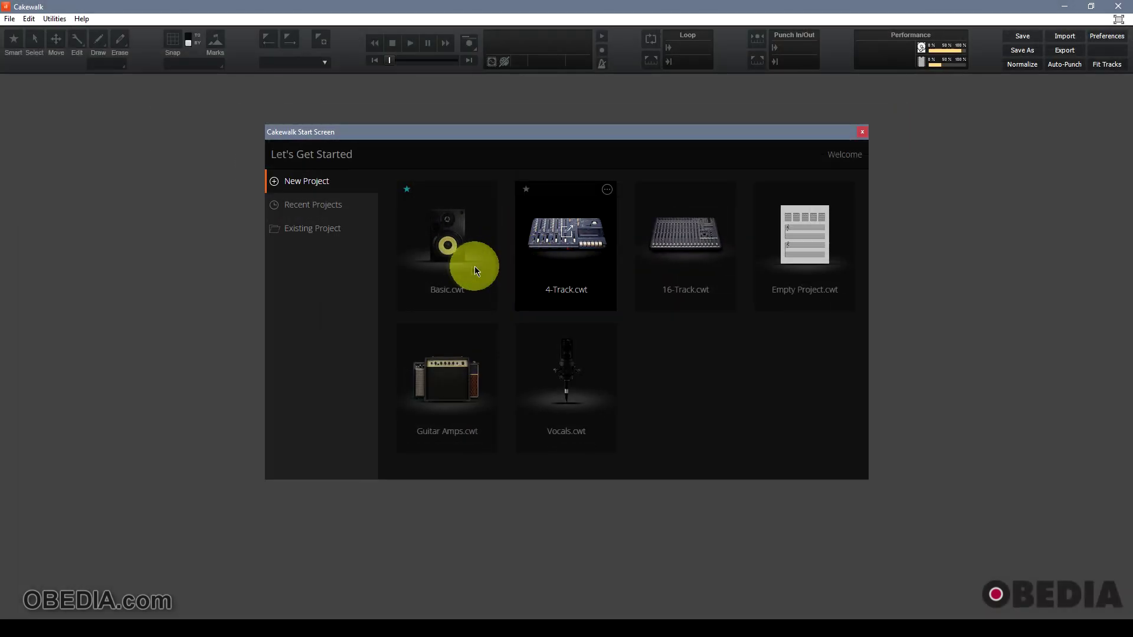
pyautogui.click(450, 243)
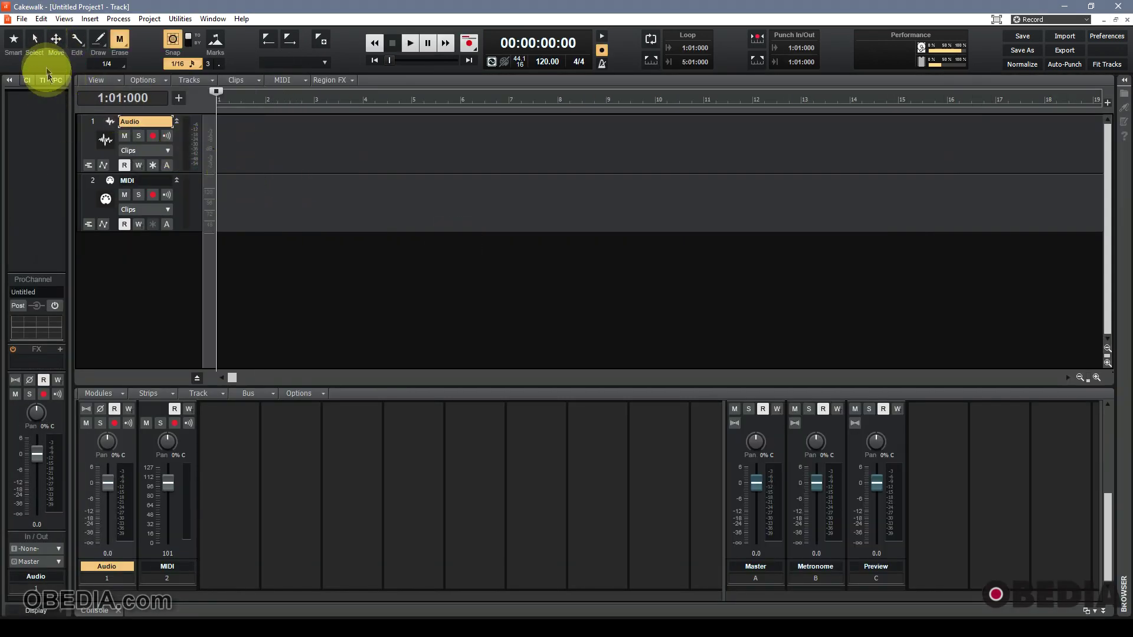
# - Open the preferences and review the available driver modes in the audio playback and recording settings
pyautogui.click(41, 19)
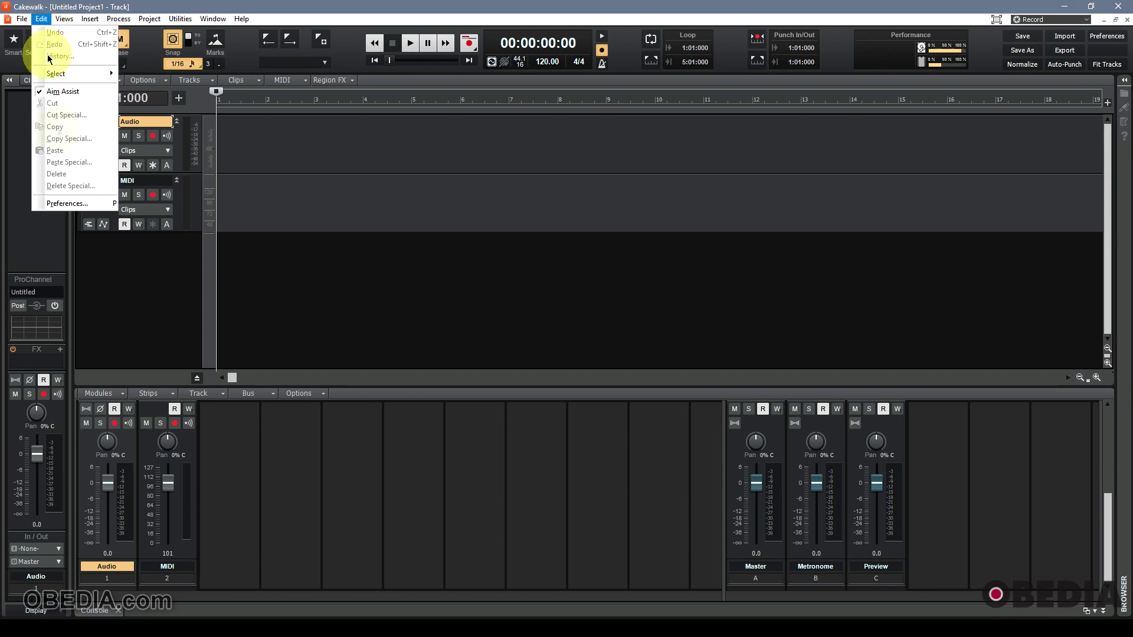
pyautogui.click(67, 203)
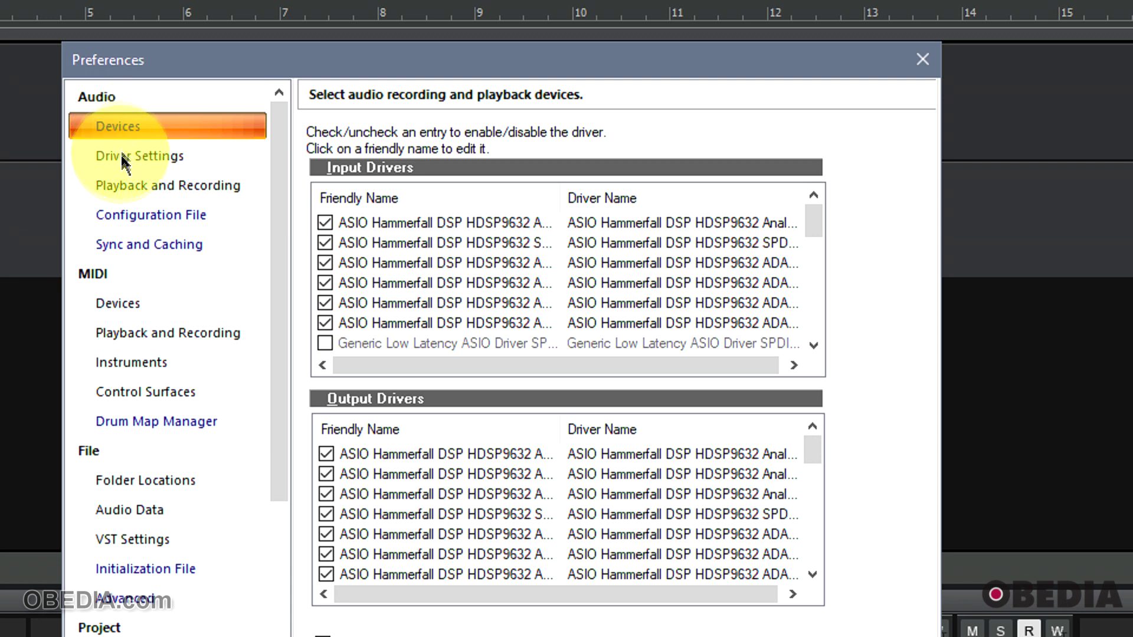
pyautogui.click(140, 187)
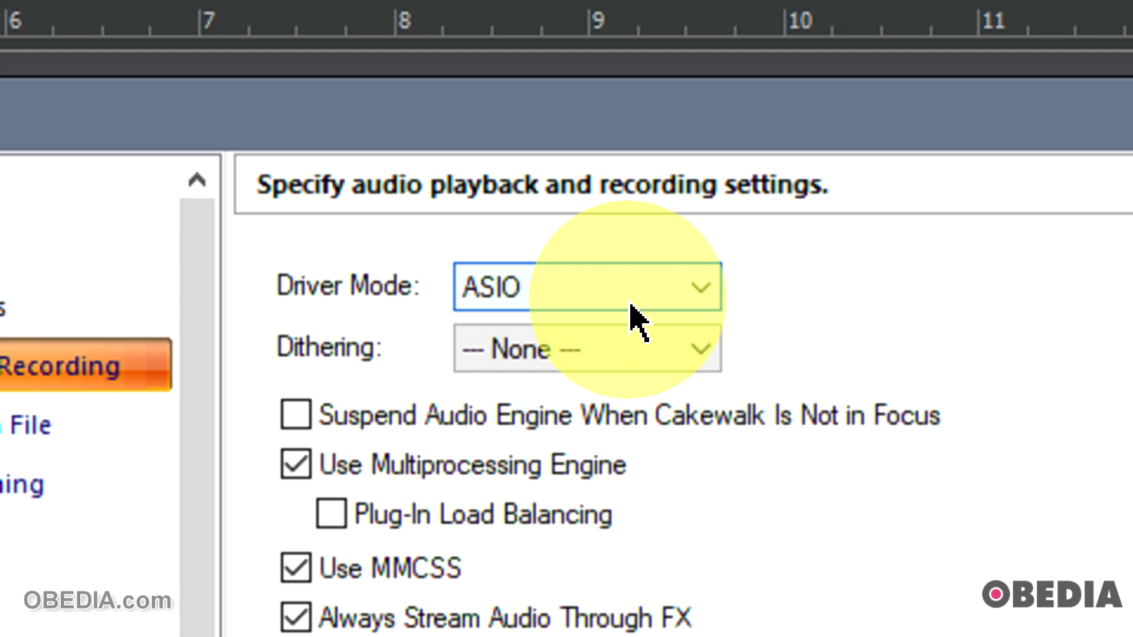
pyautogui.click(630, 304)
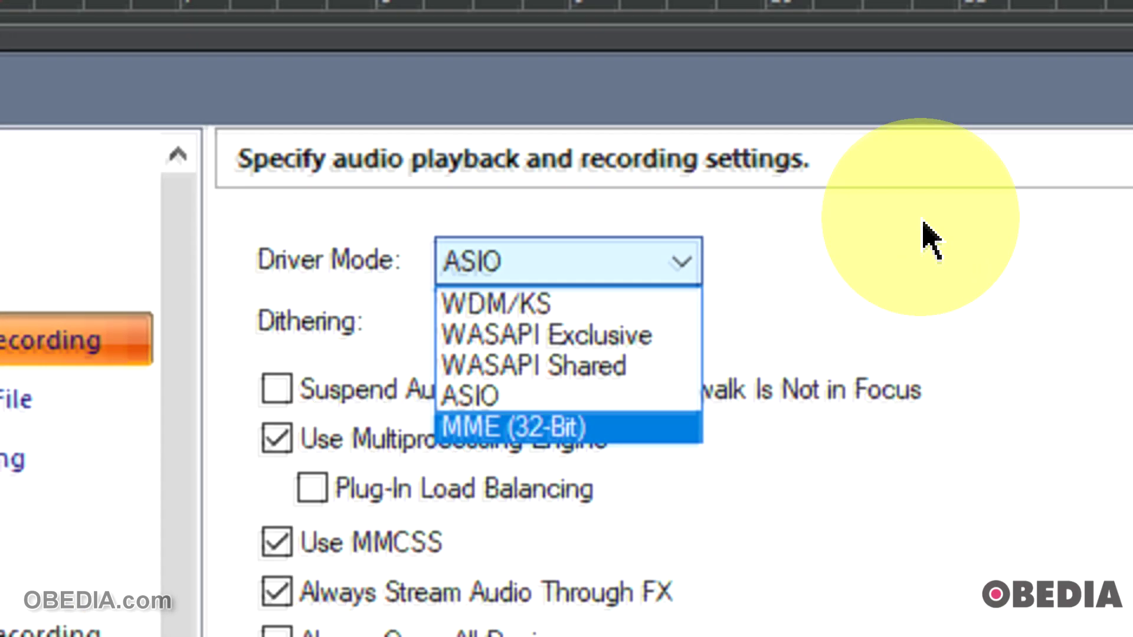
pyautogui.click(869, 348)
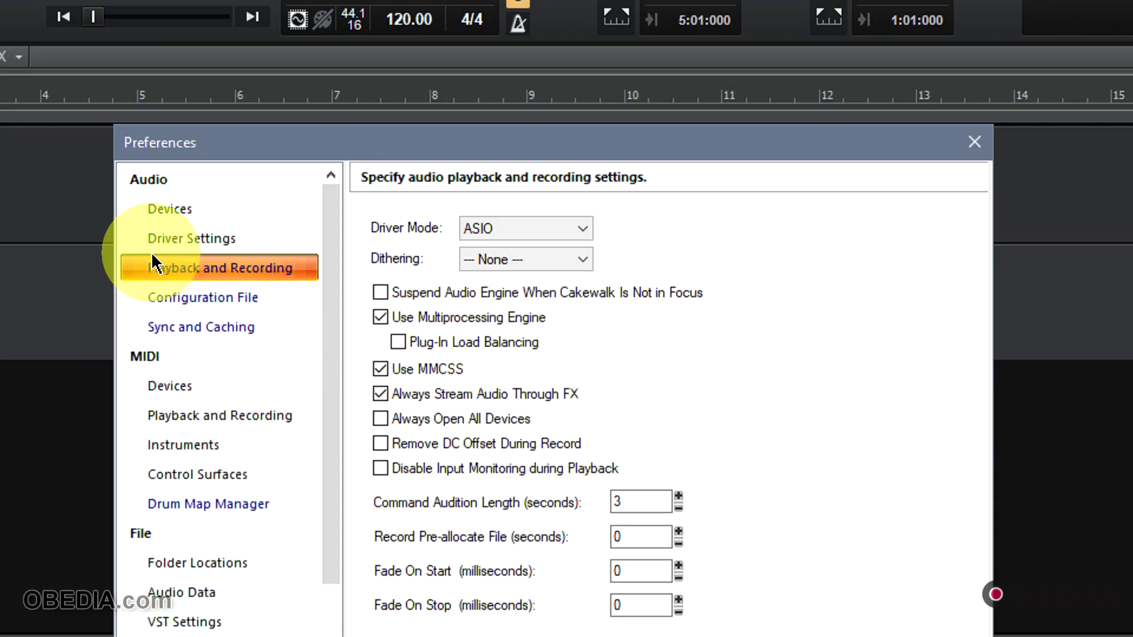
# - Review the audio input and output drivers, the driver settings and the device choices for the playback timing master
pyautogui.click(165, 213)
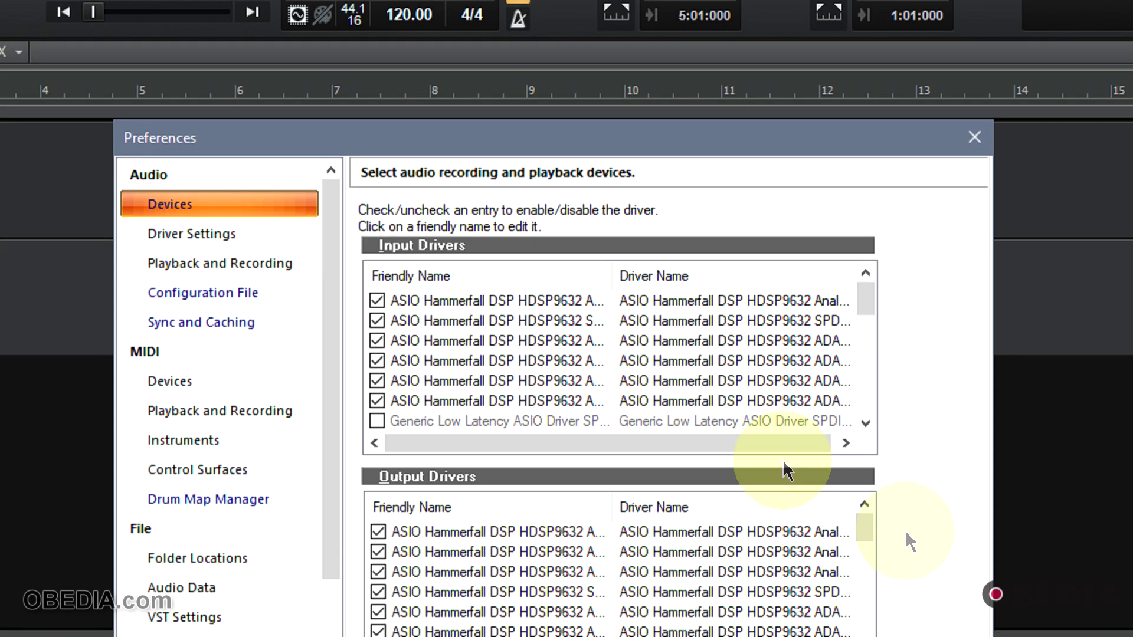
pyautogui.scroll(-5, 523, 349)
pyautogui.scroll(6, 529, 357)
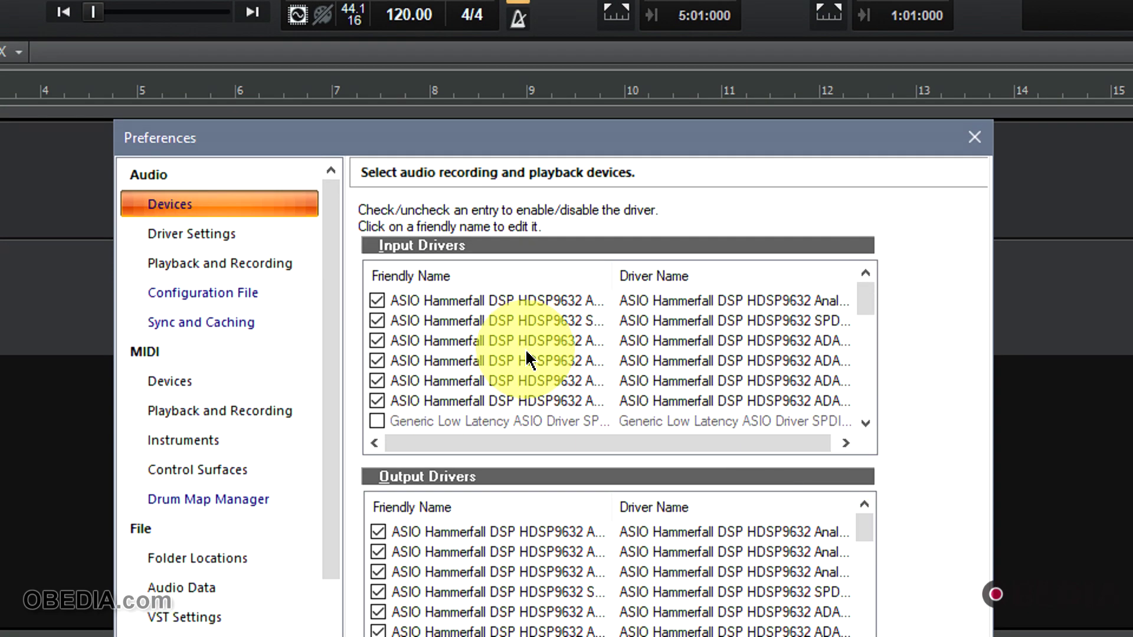
pyautogui.click(208, 243)
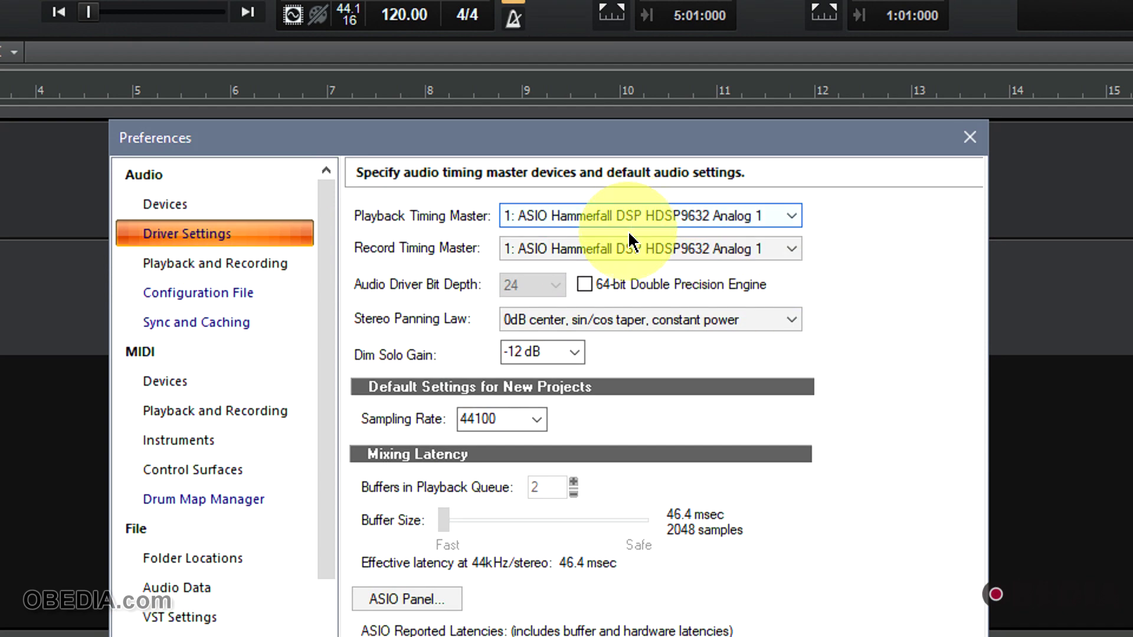
pyautogui.click(711, 223)
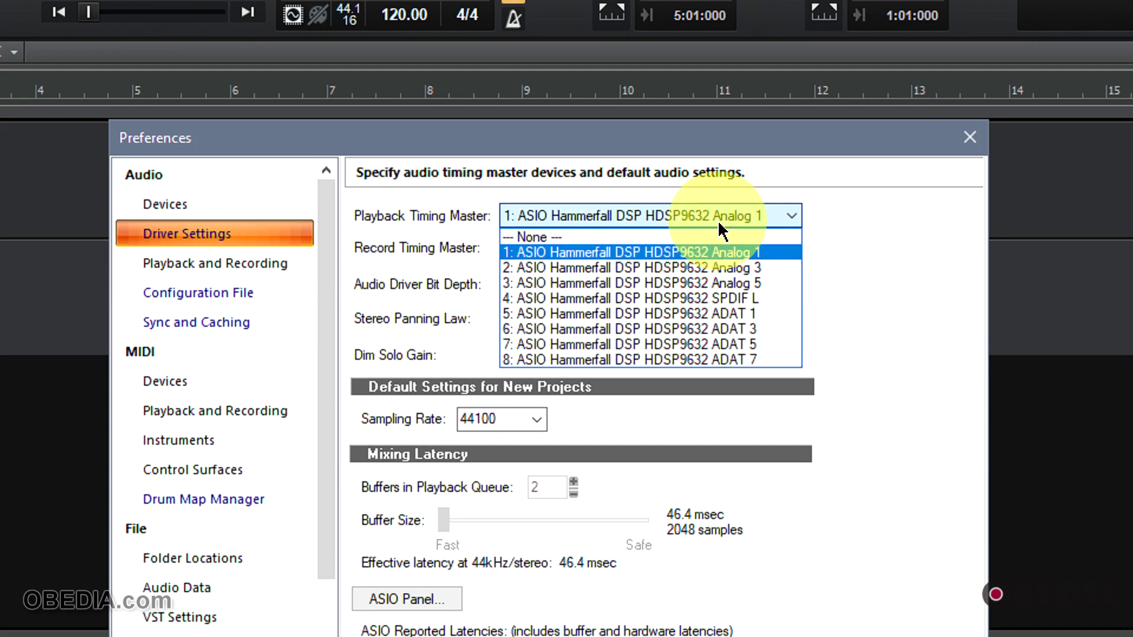
pyautogui.click(871, 230)
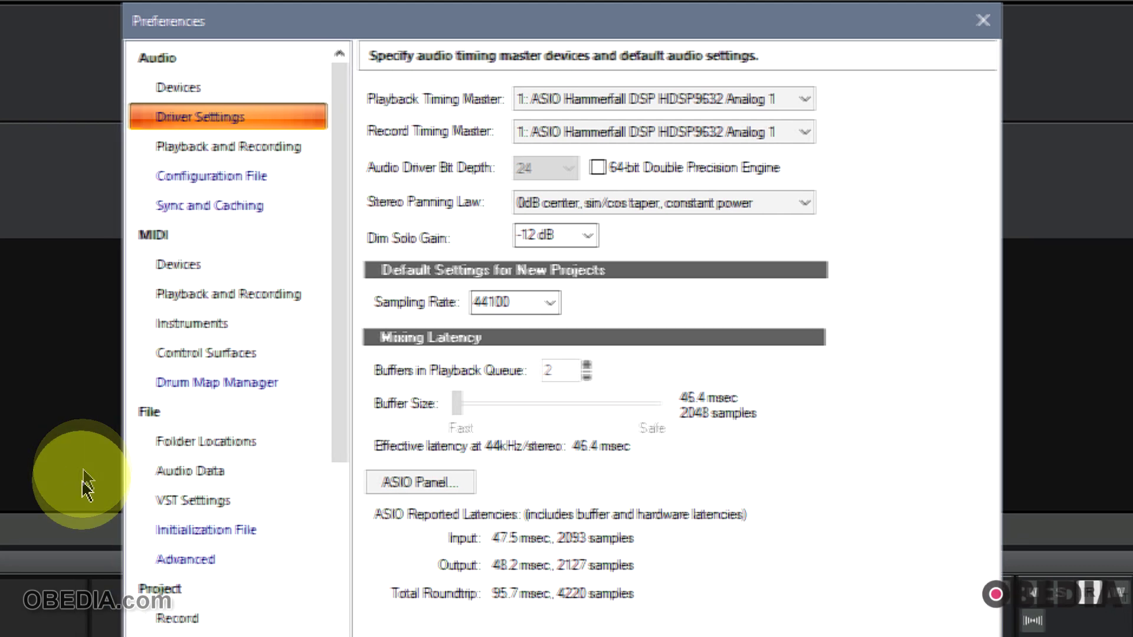
# - Review the MIDI preferences for devices, playback and recording, instruments, control surfaces and drum maps
pyautogui.click(197, 267)
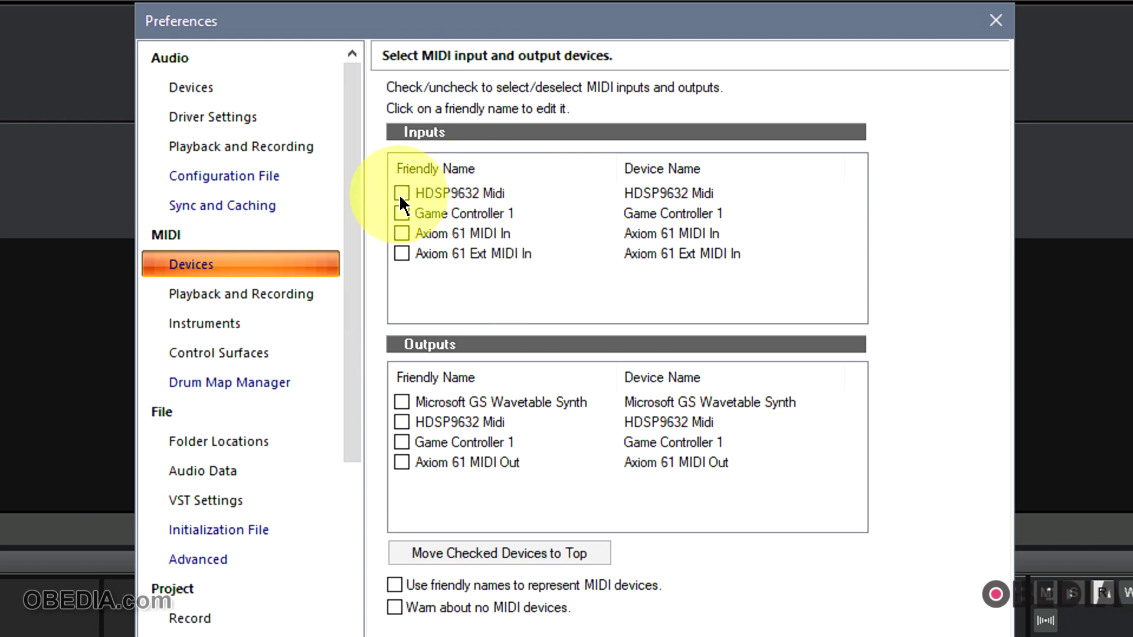
pyautogui.click(224, 295)
pyautogui.click(223, 322)
pyautogui.click(229, 354)
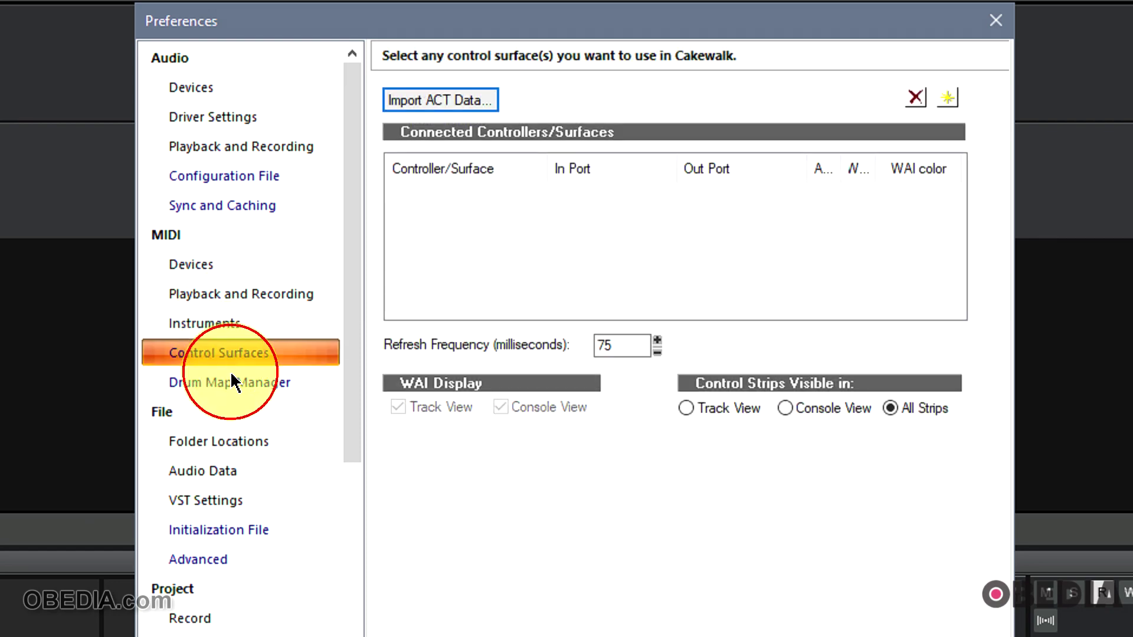
pyautogui.click(273, 385)
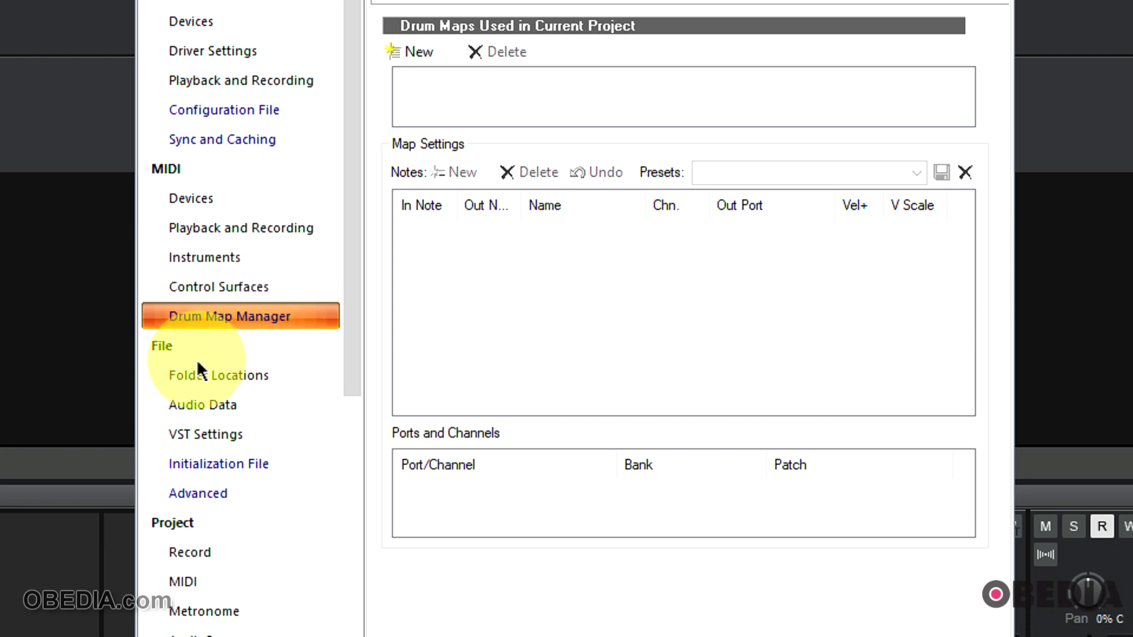
# - Review the folder locations, audio data and VST settings, including the BitBridge server choices
pyautogui.click(201, 383)
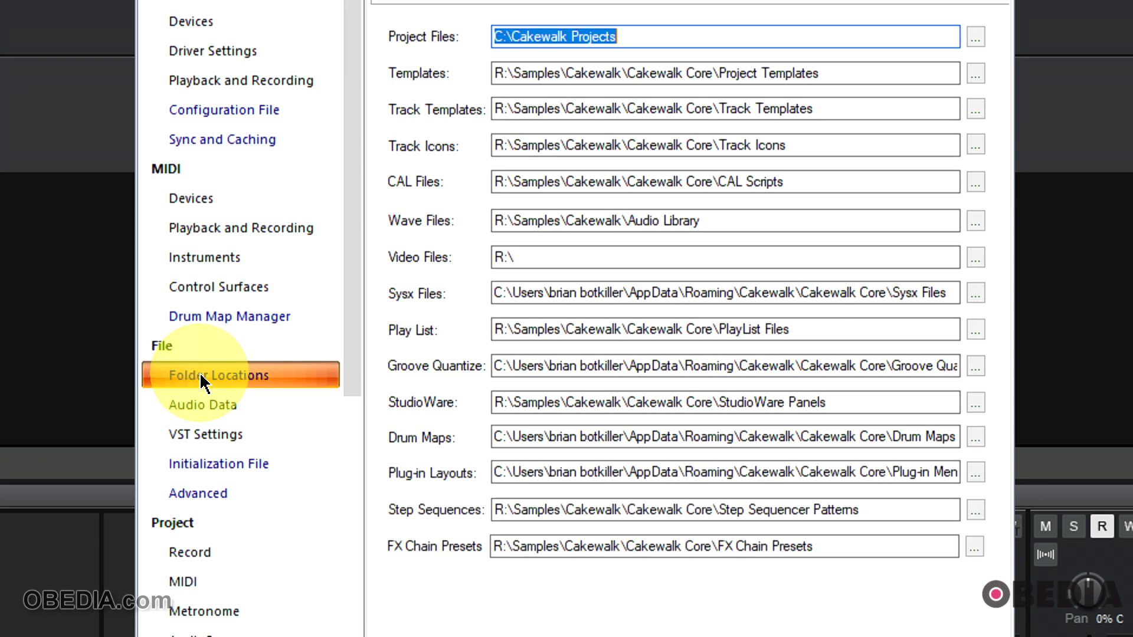
pyautogui.click(246, 414)
pyautogui.click(242, 437)
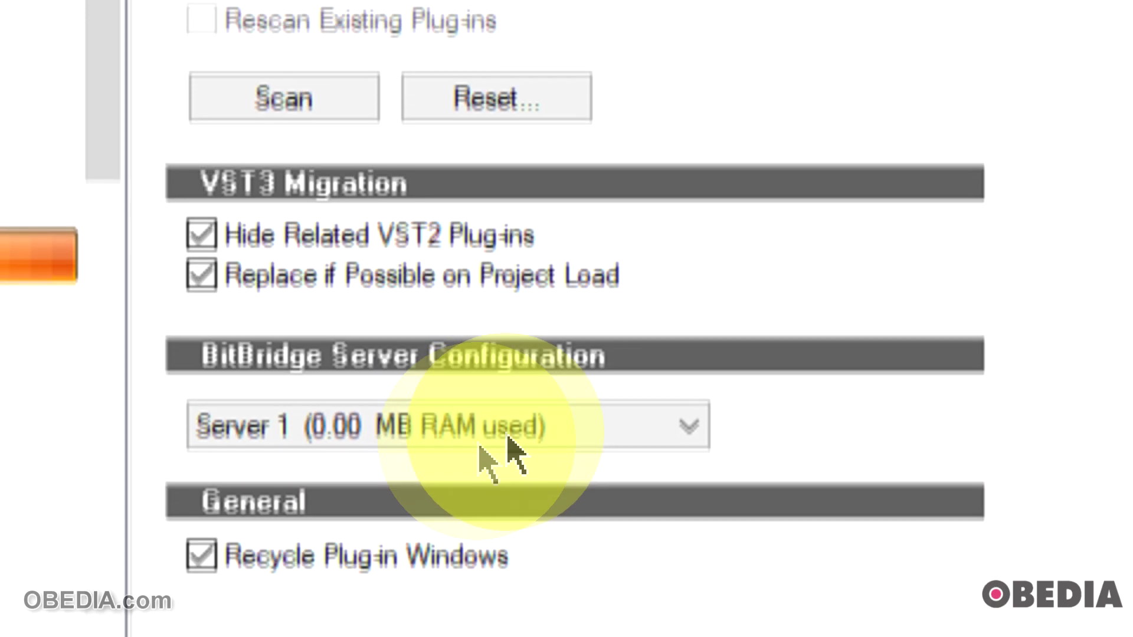
pyautogui.click(518, 418)
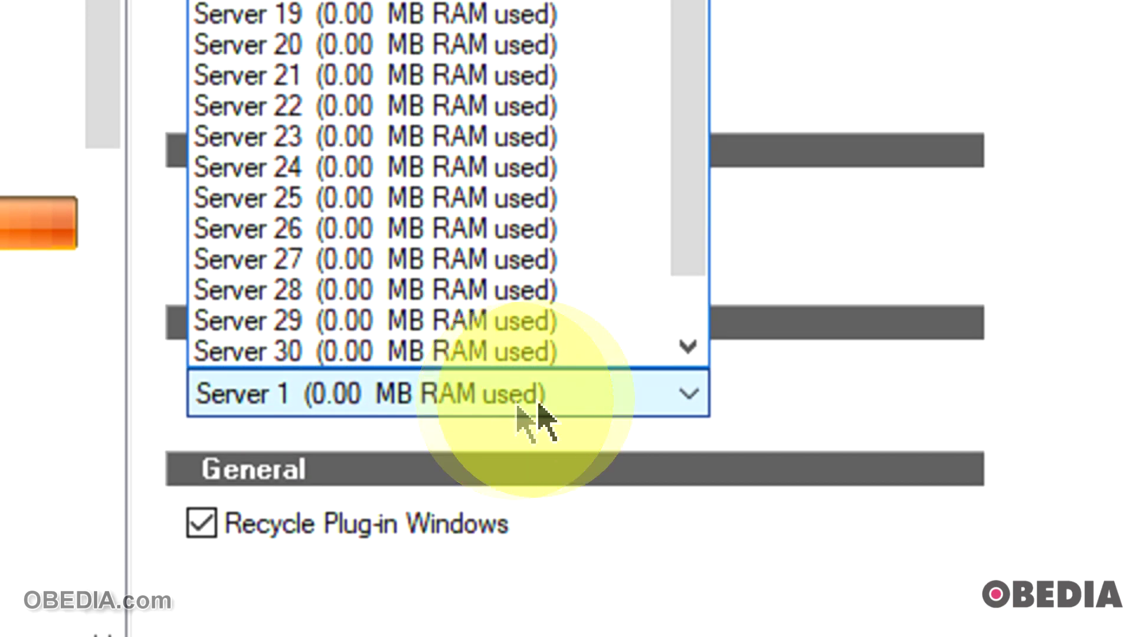
pyautogui.click(1010, 385)
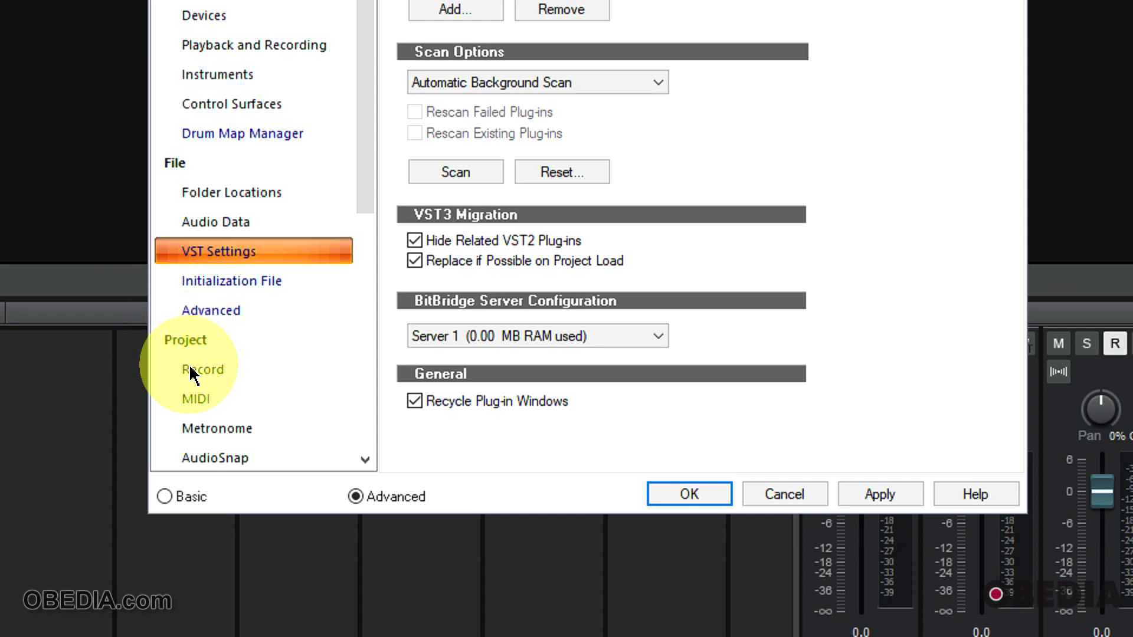
# - Review the initialization file and advanced file preferences, and the display and theme customization settings
pyautogui.click(227, 283)
pyautogui.click(223, 313)
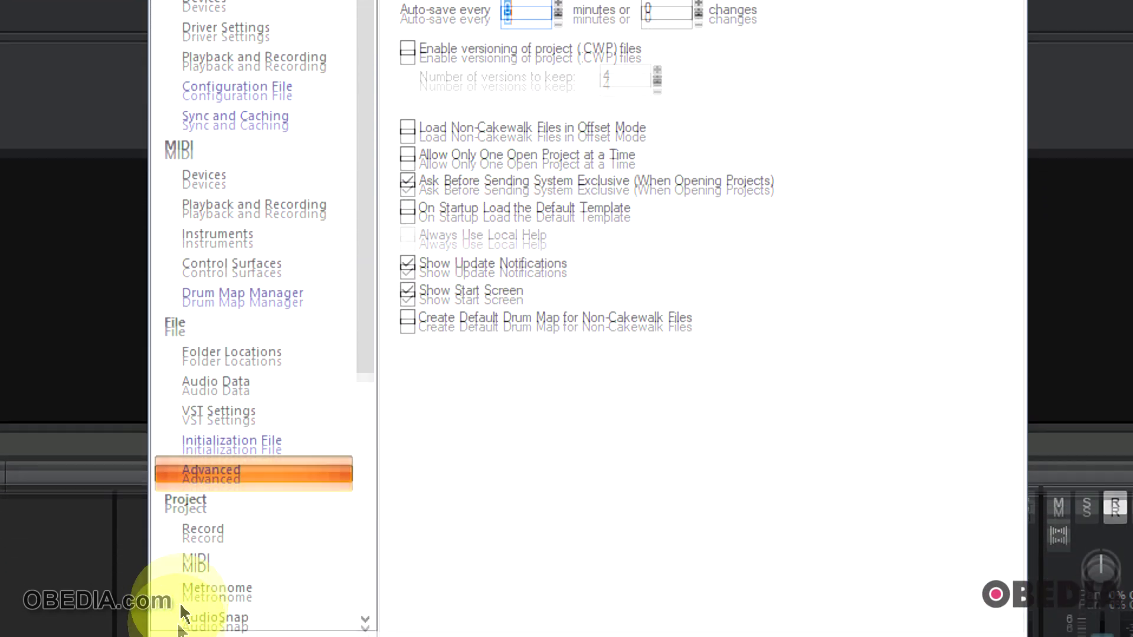
pyautogui.scroll(-3, 212, 561)
pyautogui.scroll(-3, 224, 528)
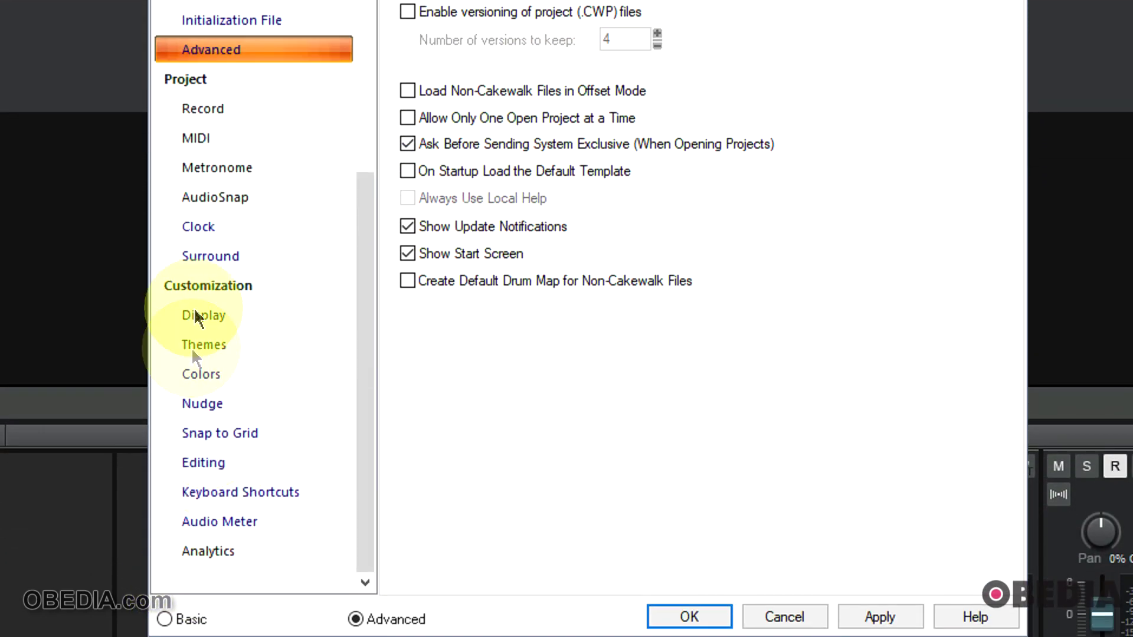
pyautogui.click(195, 316)
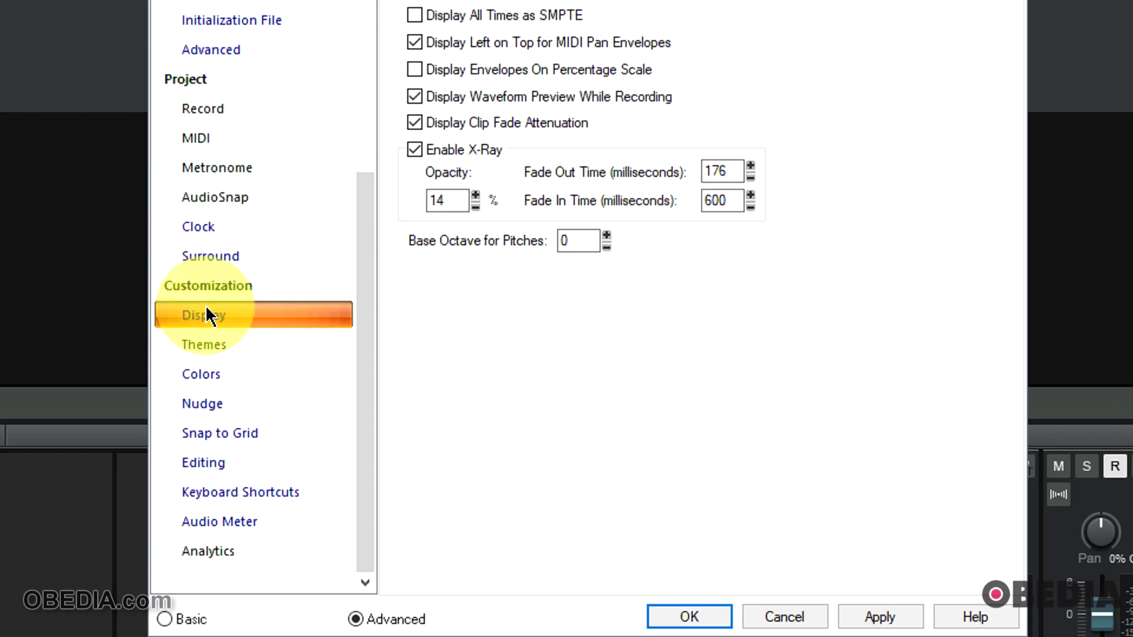
pyautogui.click(204, 345)
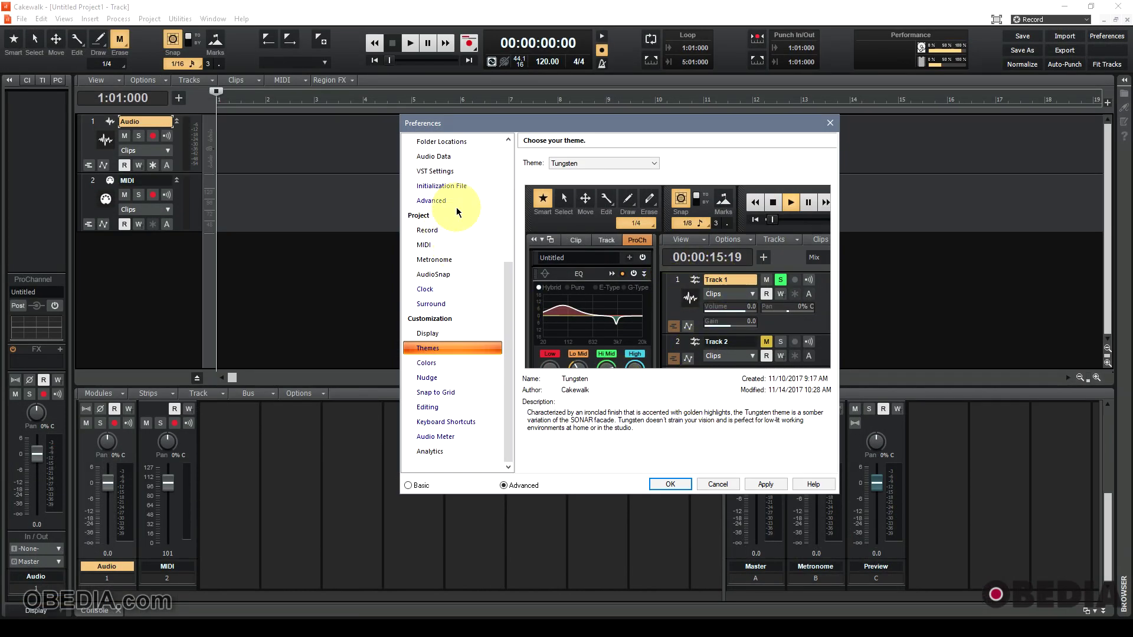
# - Recheck the audio playback and recording settings, and close the preferences without saving changes
pyautogui.moveTo(506, 293); pyautogui.dragTo(506, 176)
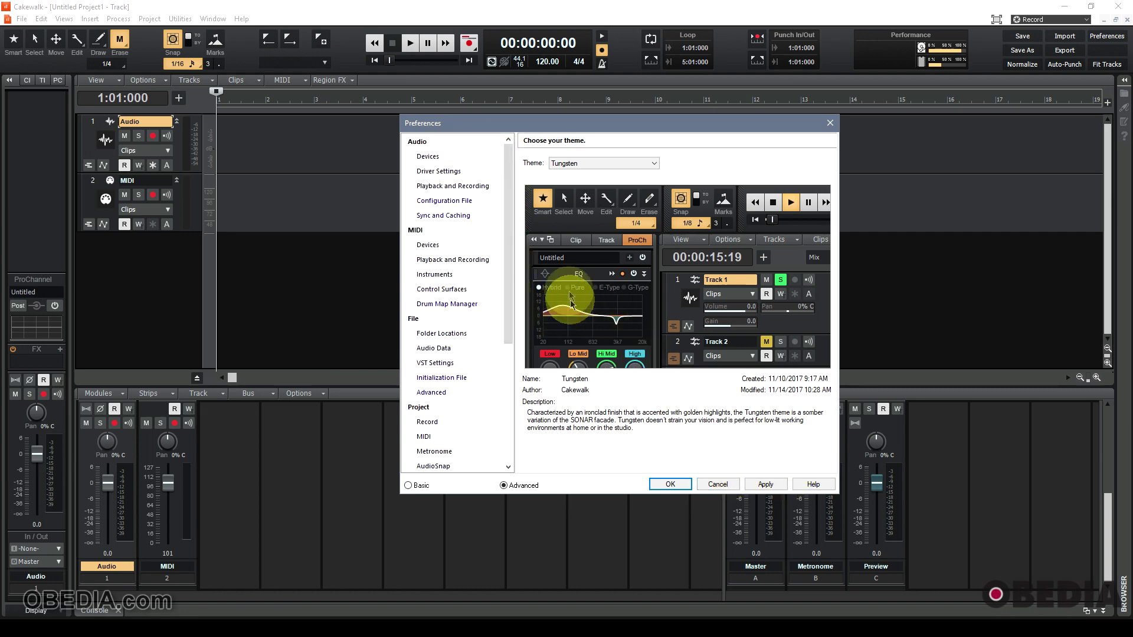
pyautogui.click(439, 188)
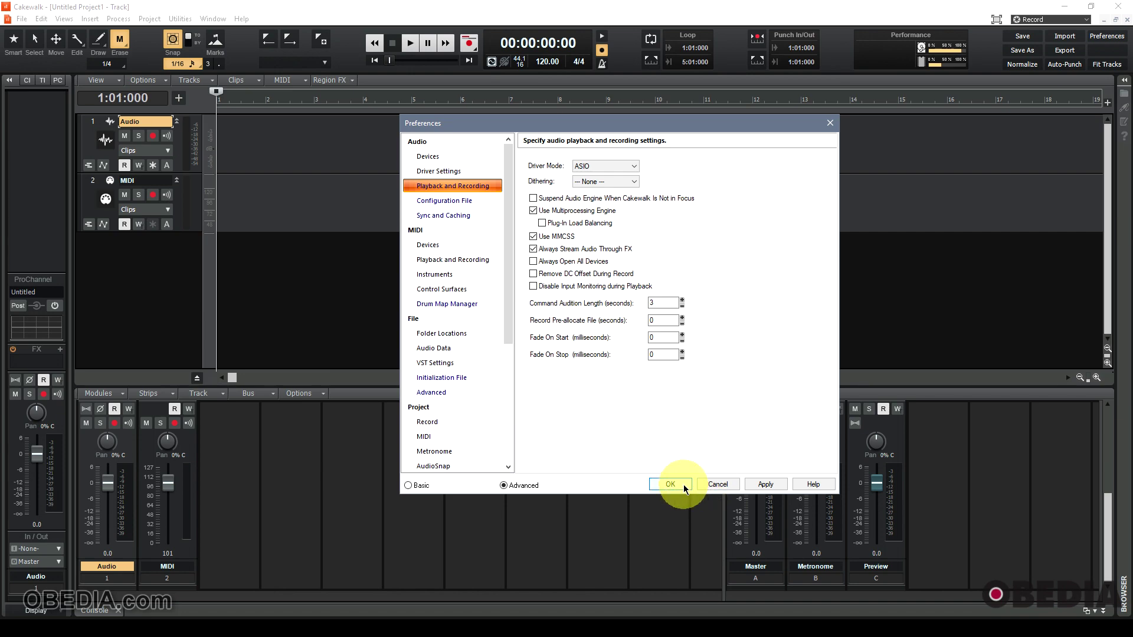
pyautogui.click(711, 485)
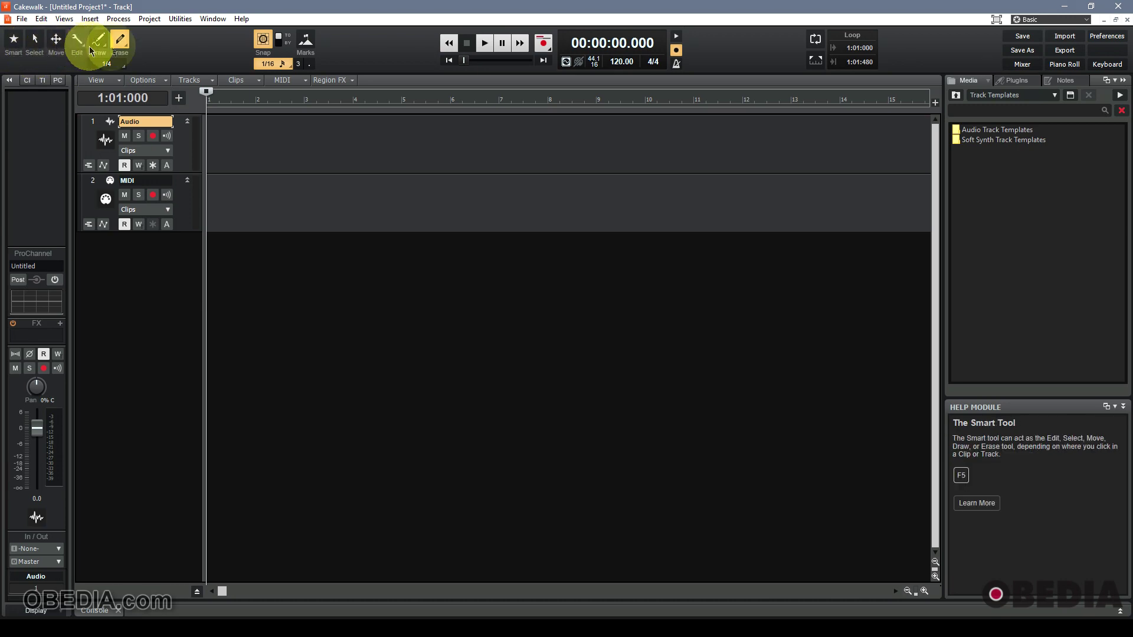
# - Try to activate the Smart tool
pyautogui.click(20, 43)
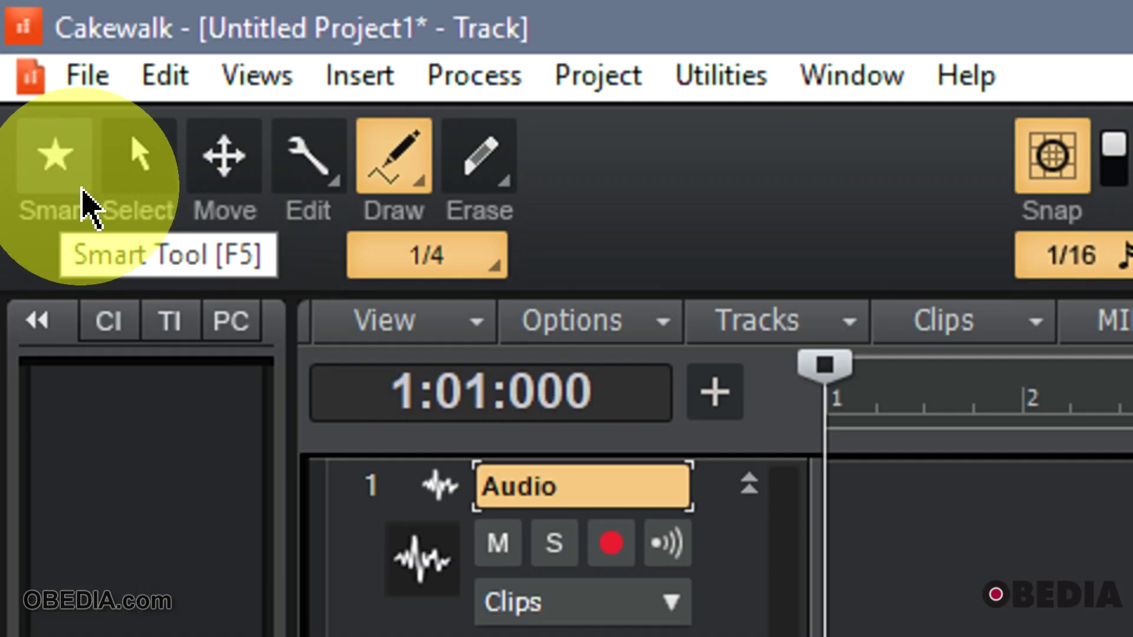
pyautogui.click(42, 120)
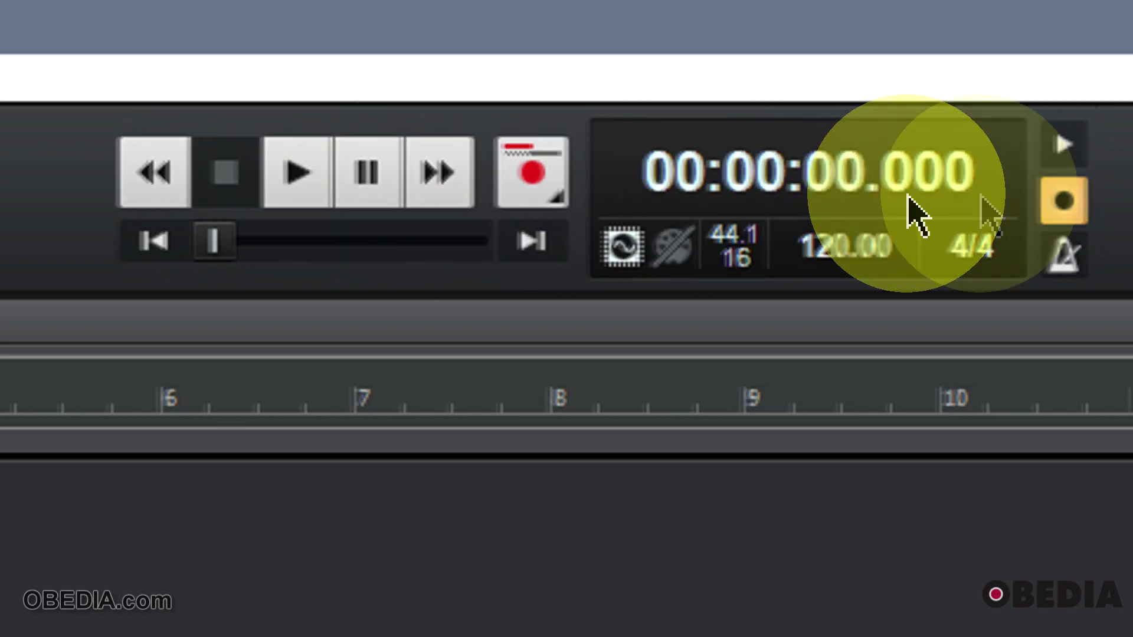
# - Switch the current time display to measures, beats and ticks, and return the playhead to the project start
pyautogui.click(898, 194)
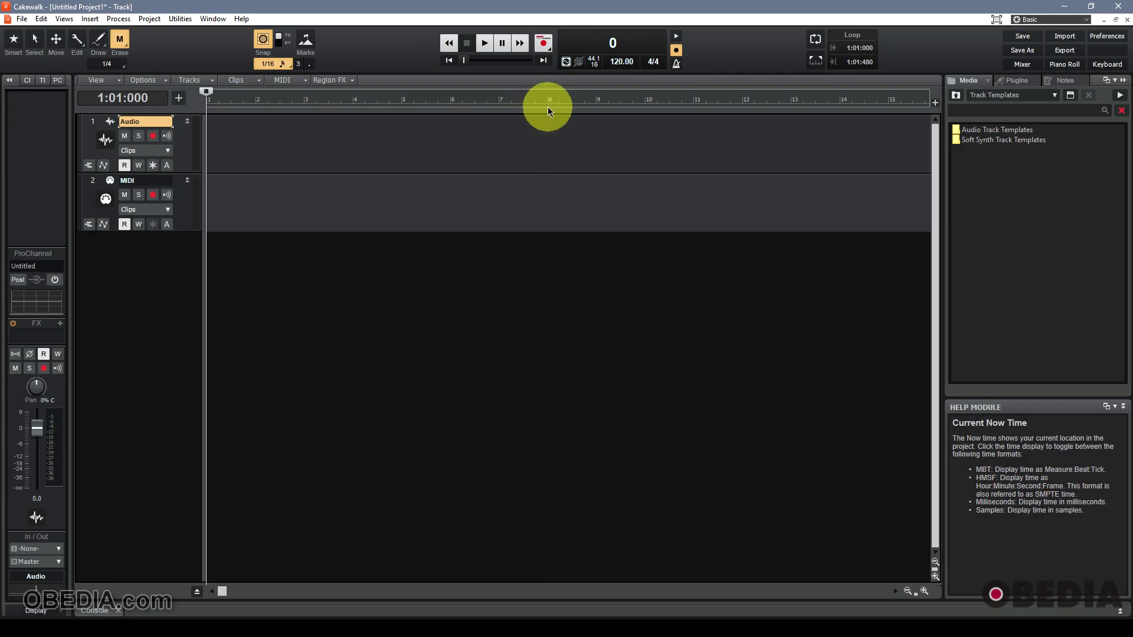
pyautogui.moveTo(548, 108)
pyautogui.mouseDown()
pyautogui.moveTo(605, 96)
pyautogui.moveTo(265, 91)
pyautogui.moveTo(233, 101)
pyautogui.mouseUp()
pyautogui.press('w')
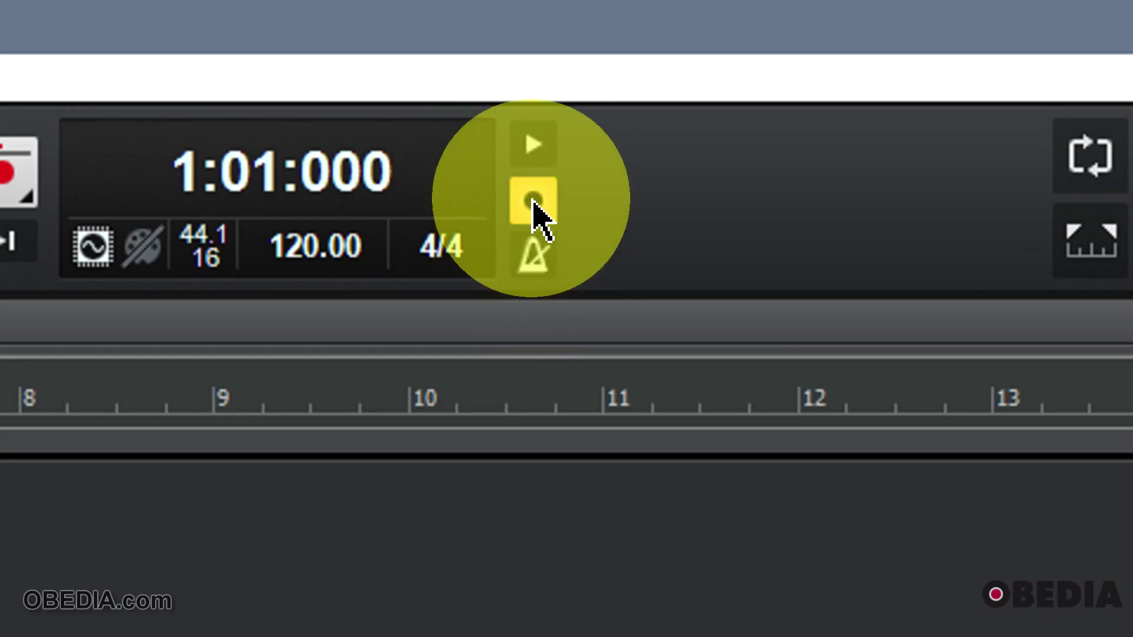
# - Review the metronome settings for playback and recording, and close them without saving changes
pyautogui.click(536, 258)
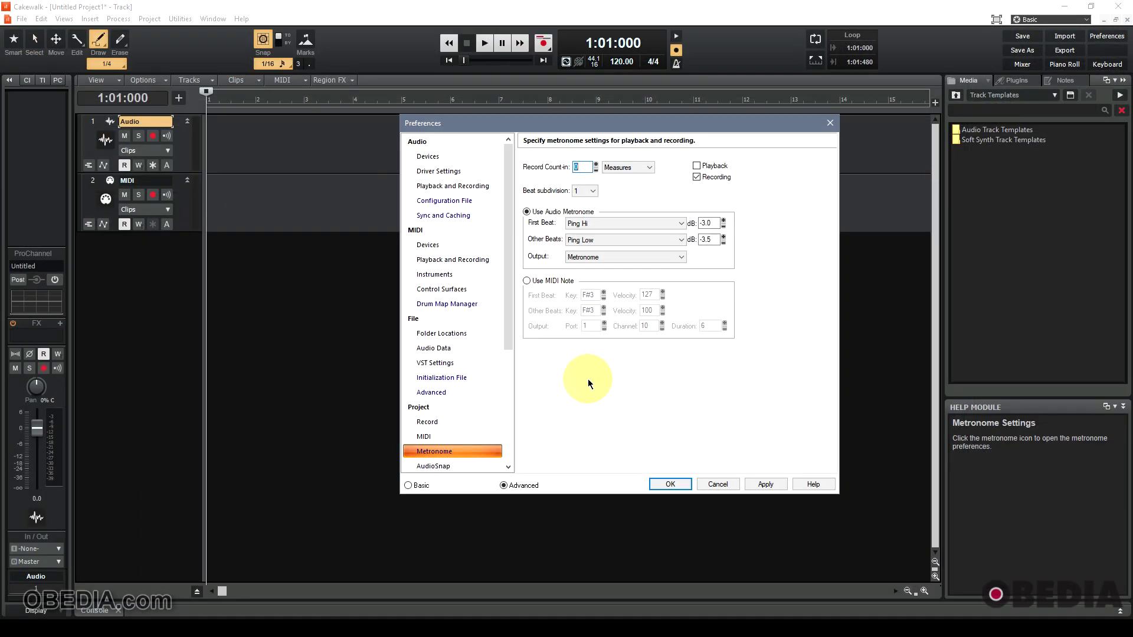
pyautogui.scroll(-4, 488, 389)
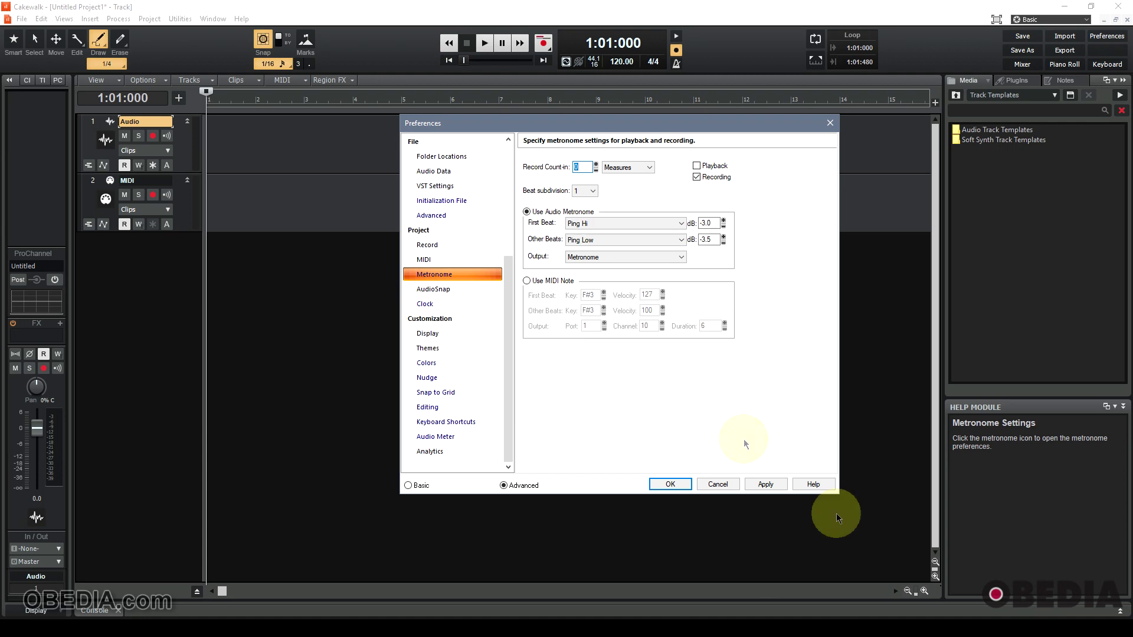
pyautogui.click(719, 485)
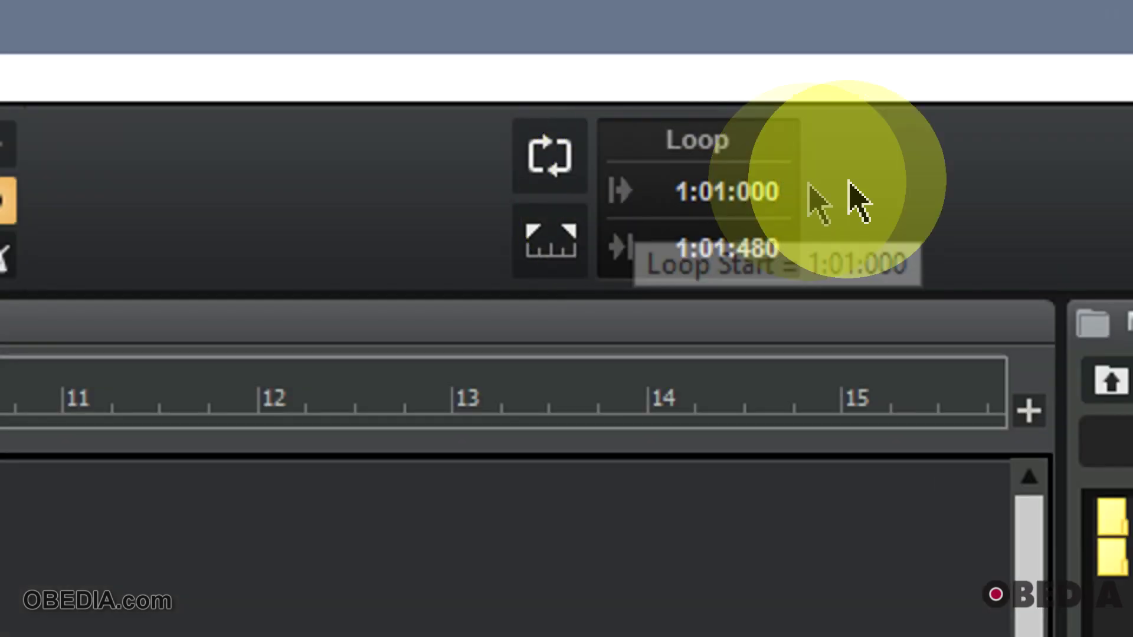
# - Switch the workspace to the Advanced lens and look over the expanded control bar modules
pyautogui.click(557, 148)
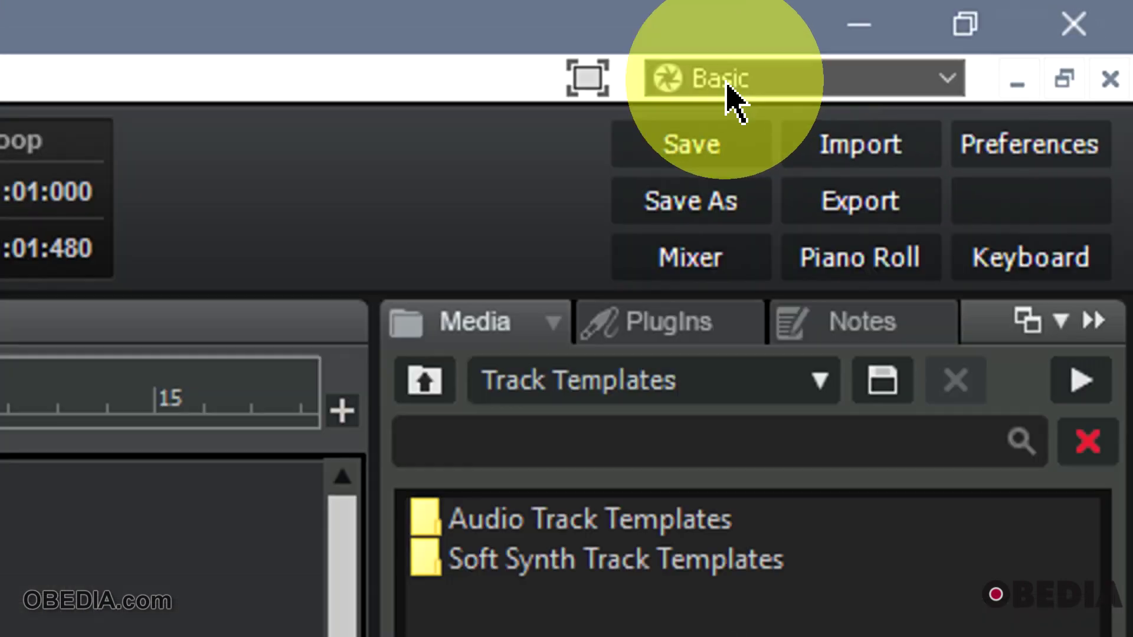
pyautogui.click(727, 89)
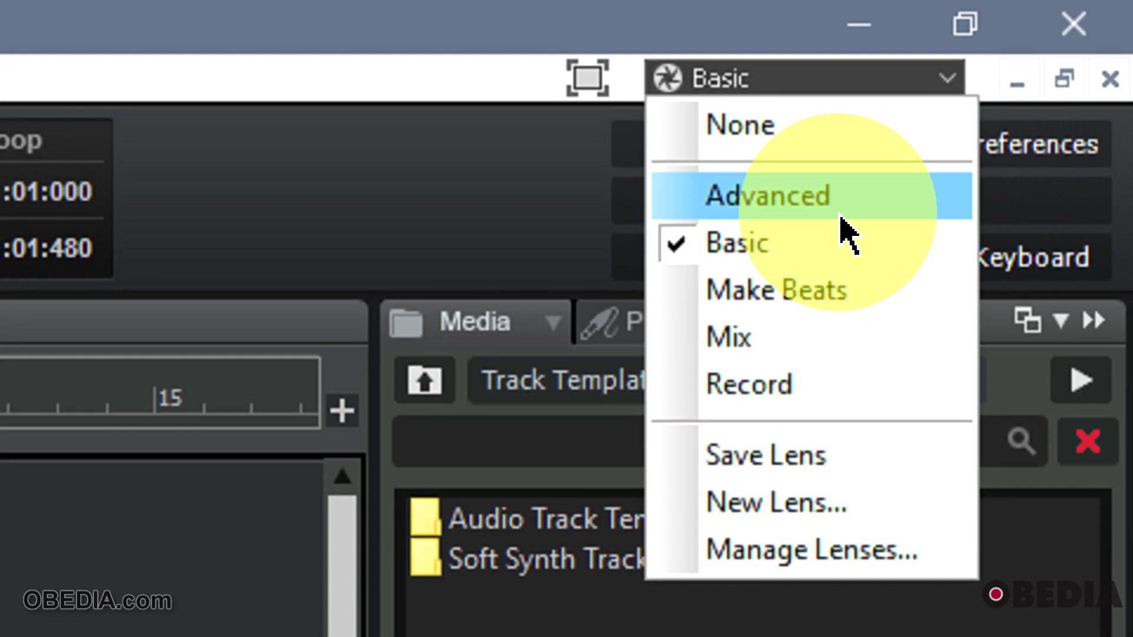
pyautogui.click(841, 215)
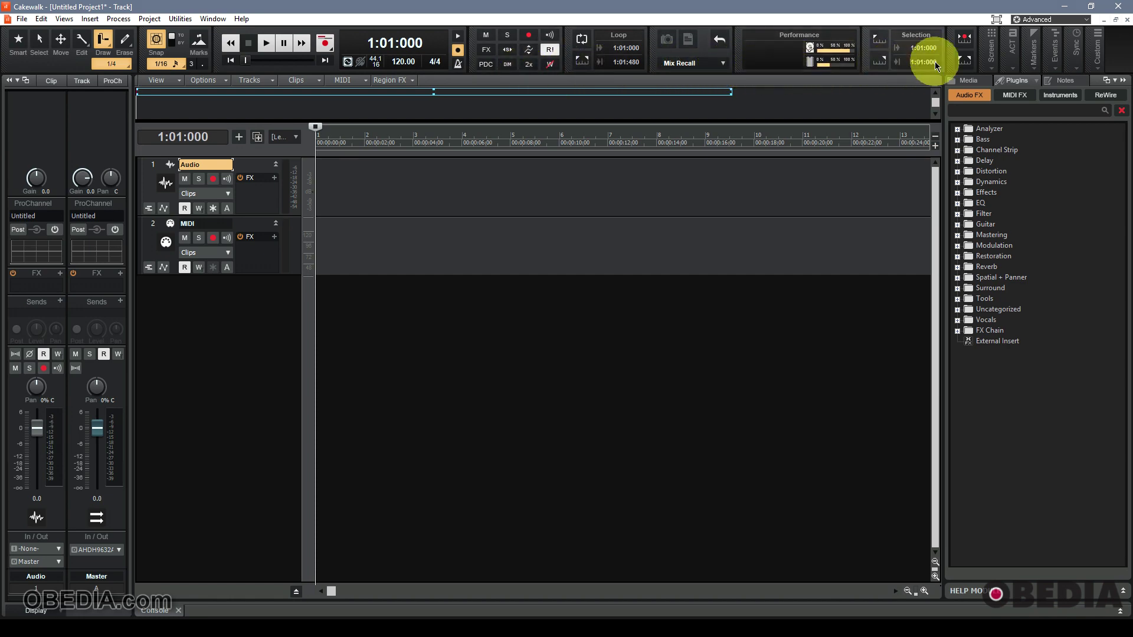
pyautogui.moveTo(662, 59)
pyautogui.mouseDown()
pyautogui.moveTo(700, 46)
pyautogui.moveTo(595, 63)
pyautogui.moveTo(773, 58)
pyautogui.moveTo(759, 53)
pyautogui.mouseUp()
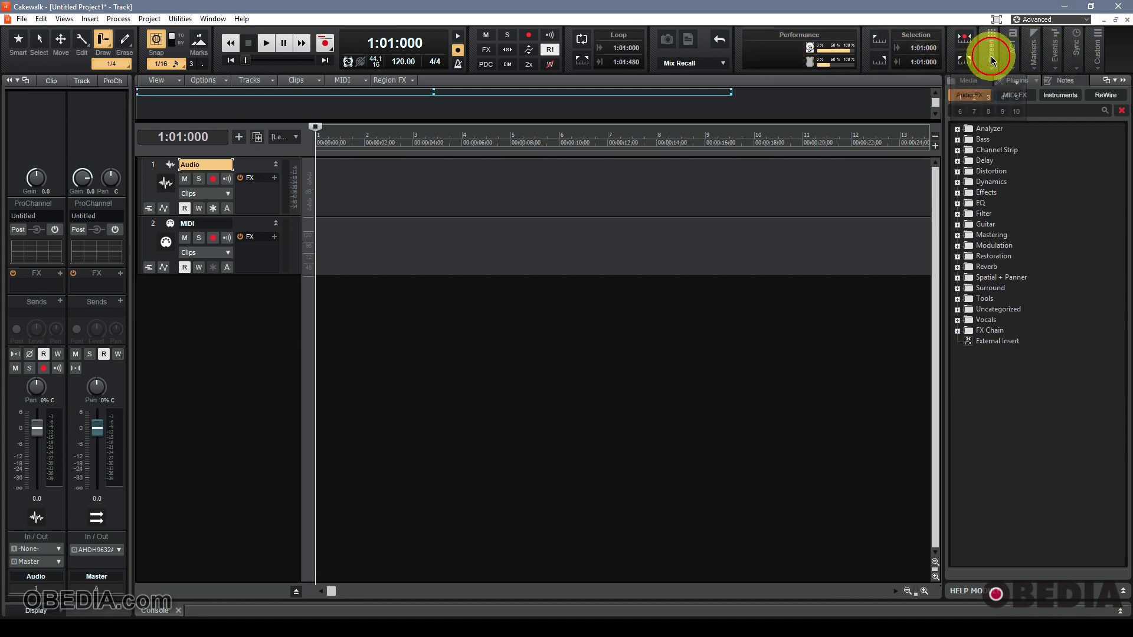
# - Apply the Make Beats lens, and switch the workspace to the Mix lens
pyautogui.click(1054, 24)
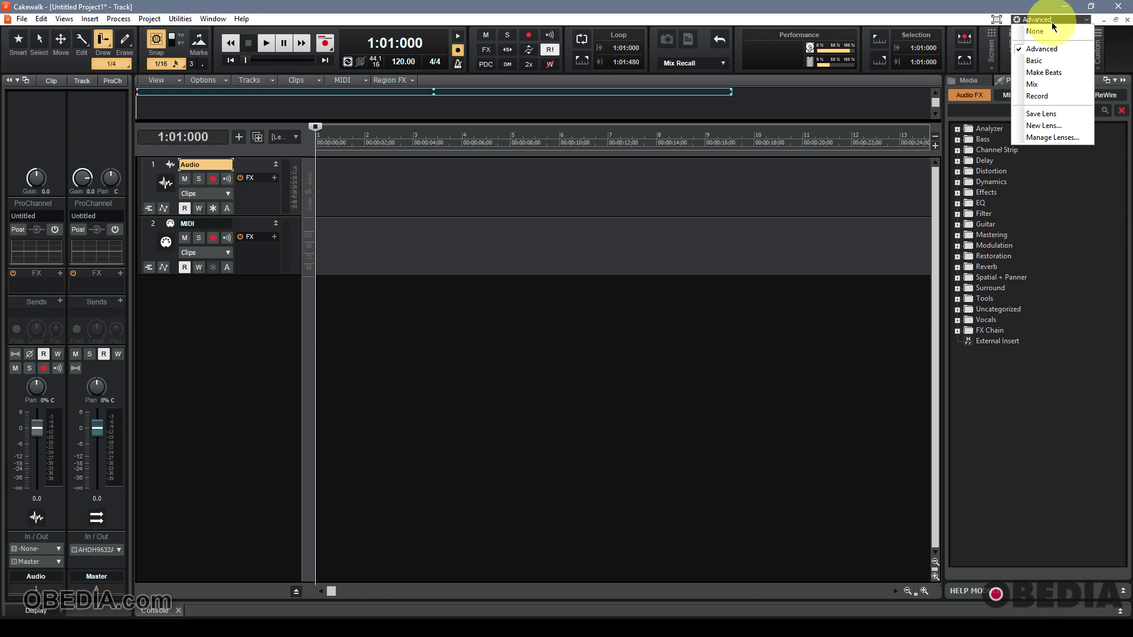
pyautogui.click(1044, 72)
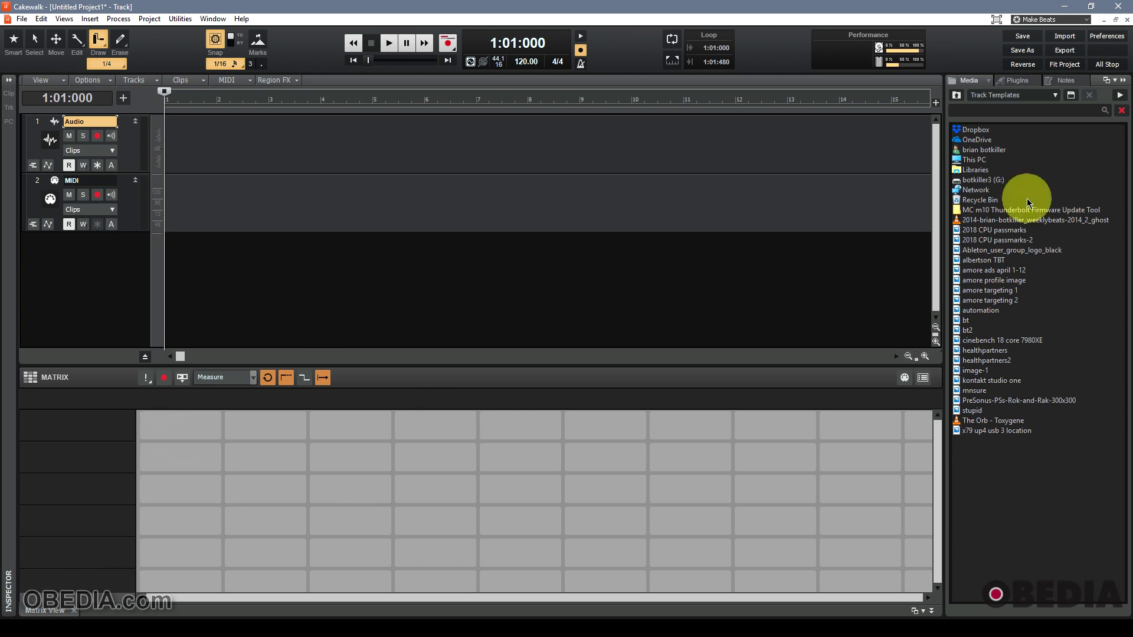
pyautogui.click(1079, 21)
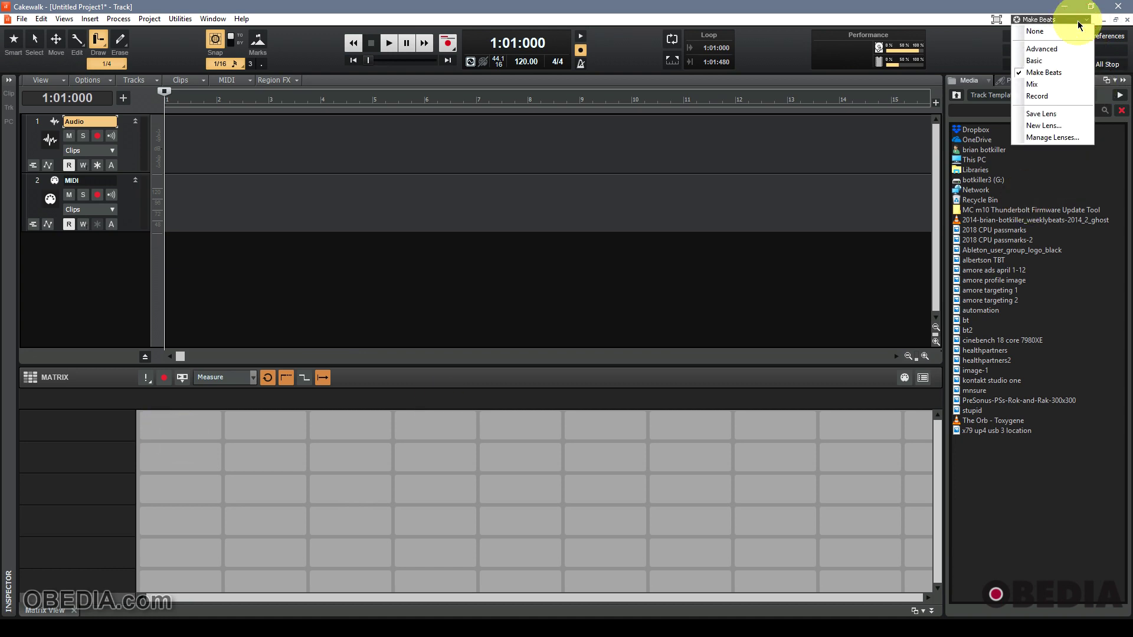
pyautogui.click(1050, 85)
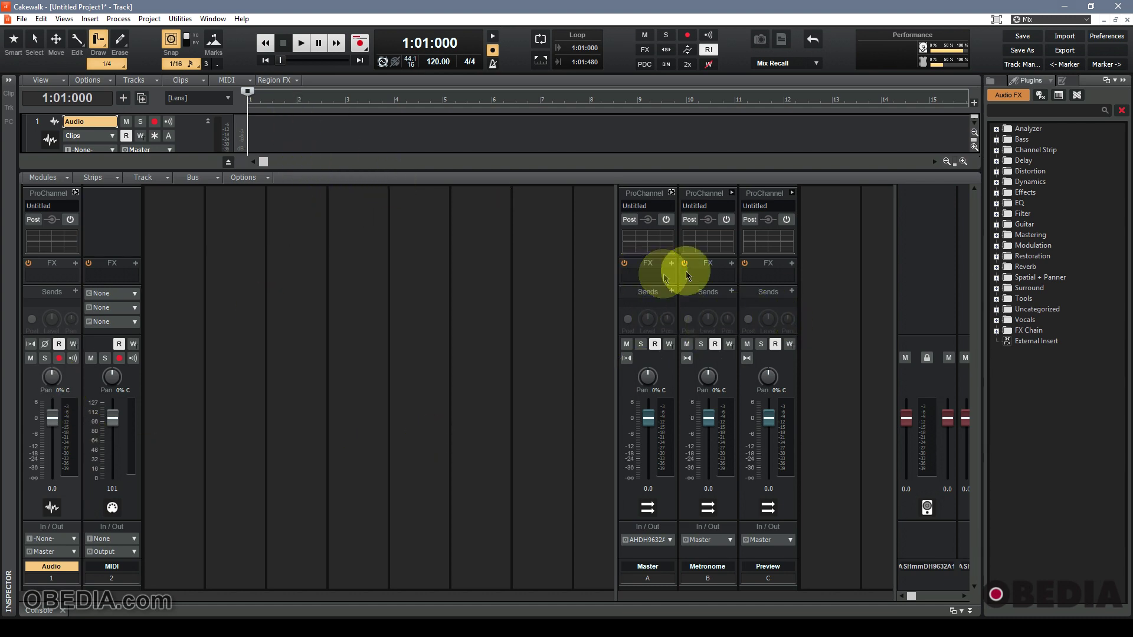
# - Apply the Record lens to the workspace
pyautogui.click(1043, 21)
pyautogui.click(1033, 97)
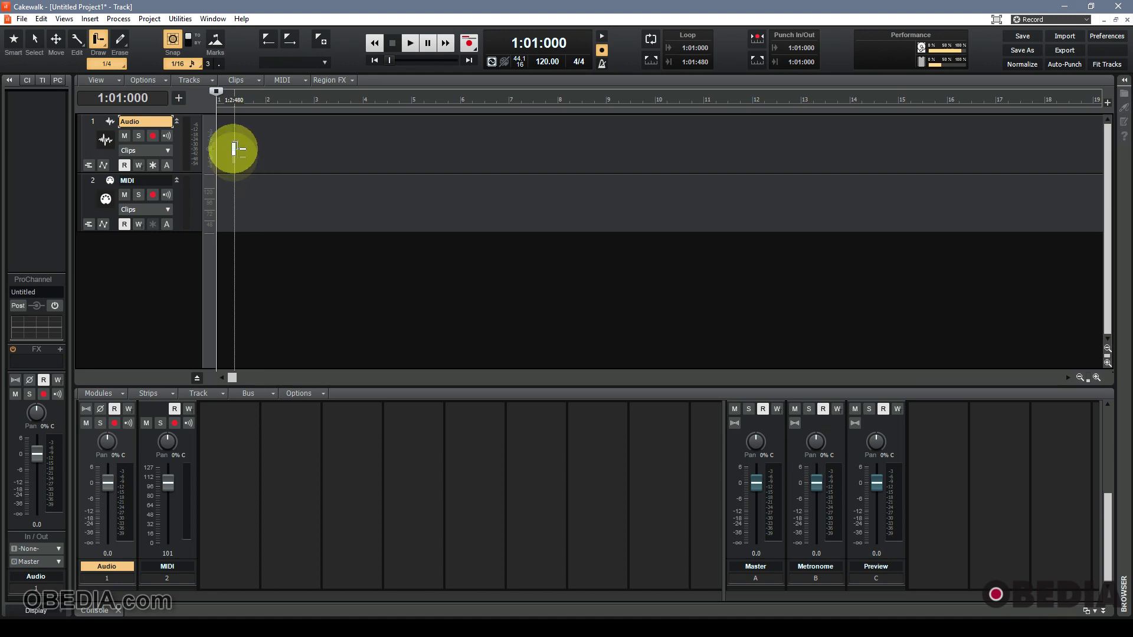
pyautogui.click(1059, 20)
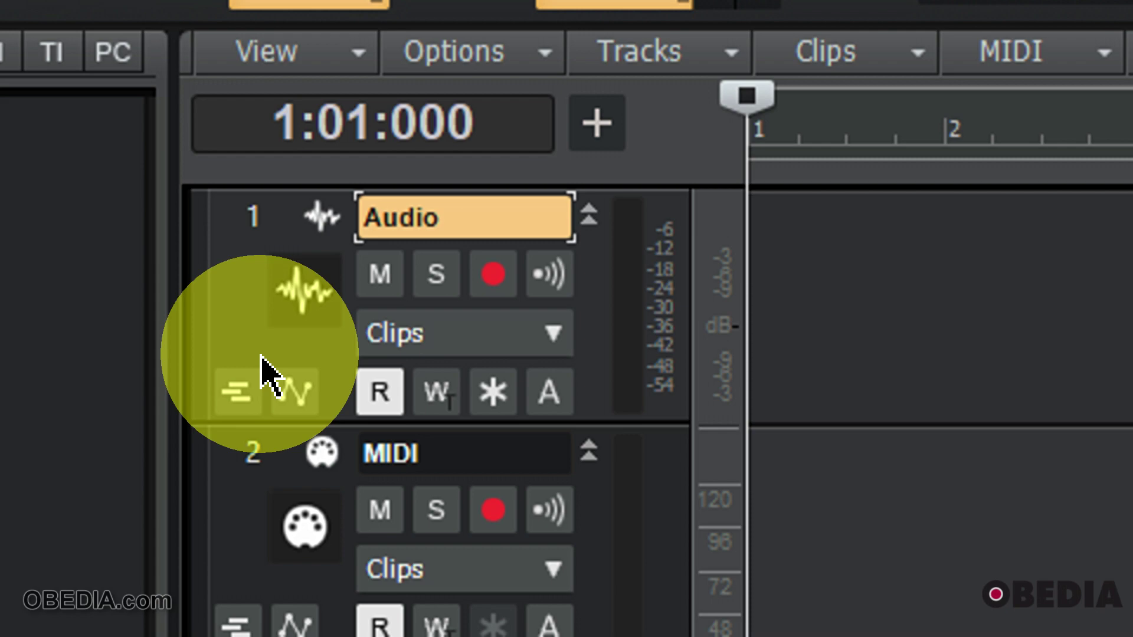
# - Review the Audio track's edit filter choices without changing them, and look at its automation read control
pyautogui.click(472, 330)
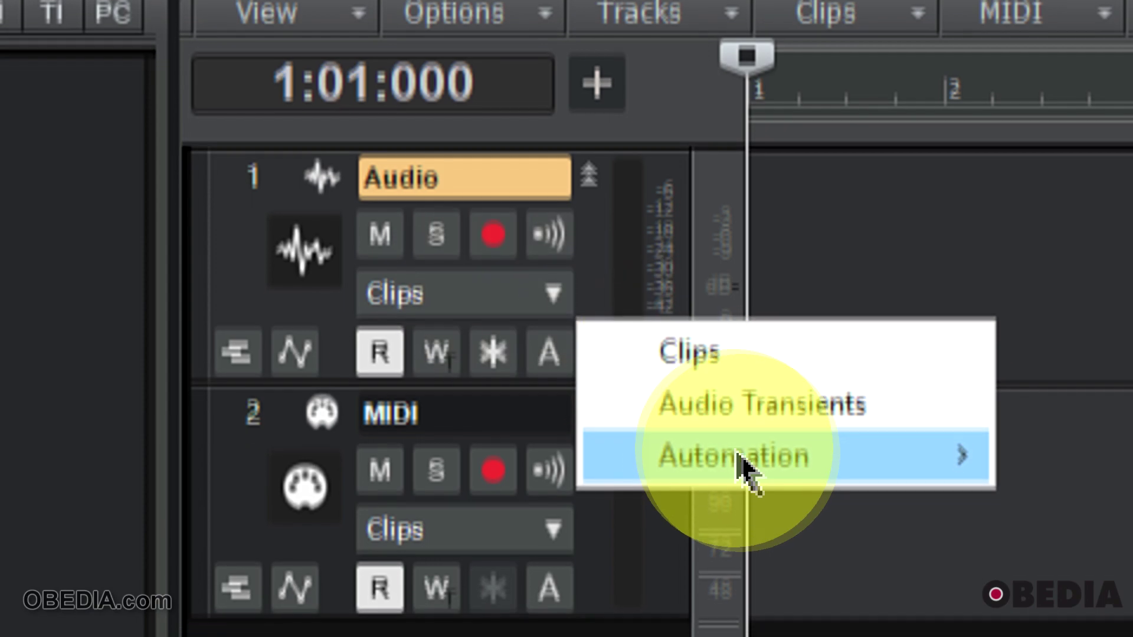
pyautogui.moveTo(755, 501)
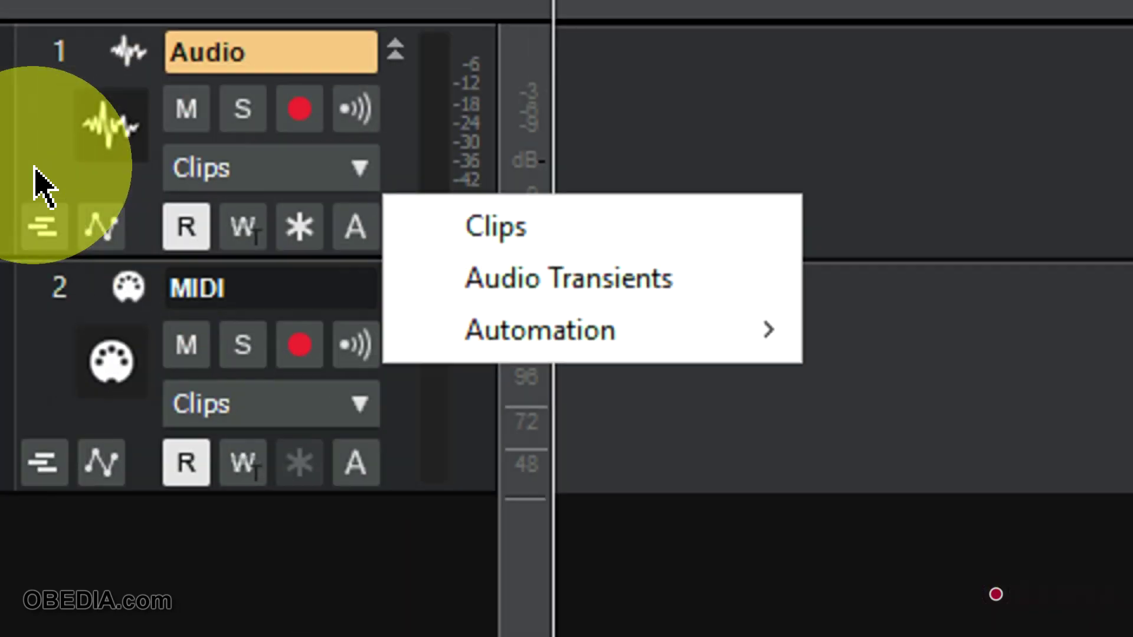
pyautogui.click(35, 171)
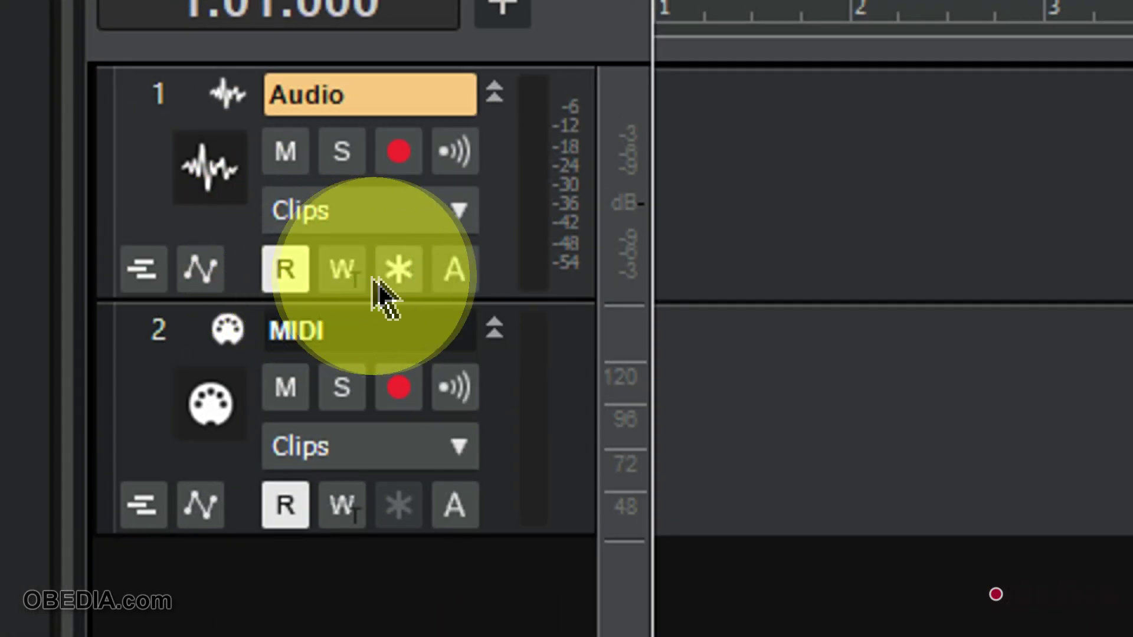
pyautogui.click(289, 272)
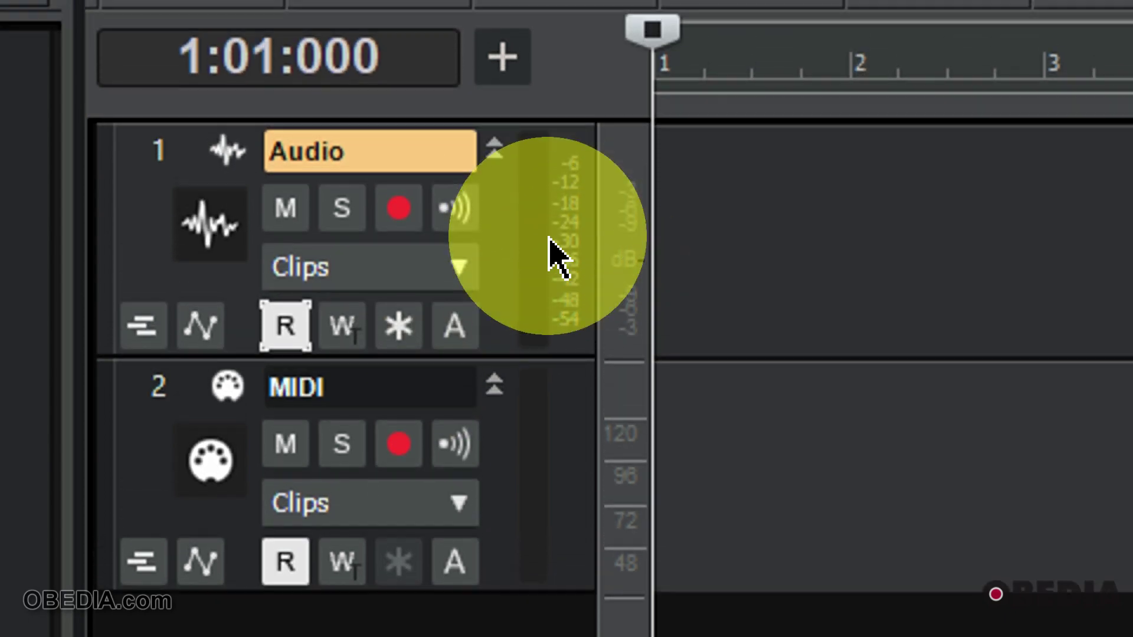
# - Select the Audio and MIDI tracks alternately to compare their channel strips in the inspector, ending on the Audio track
pyautogui.click(143, 294)
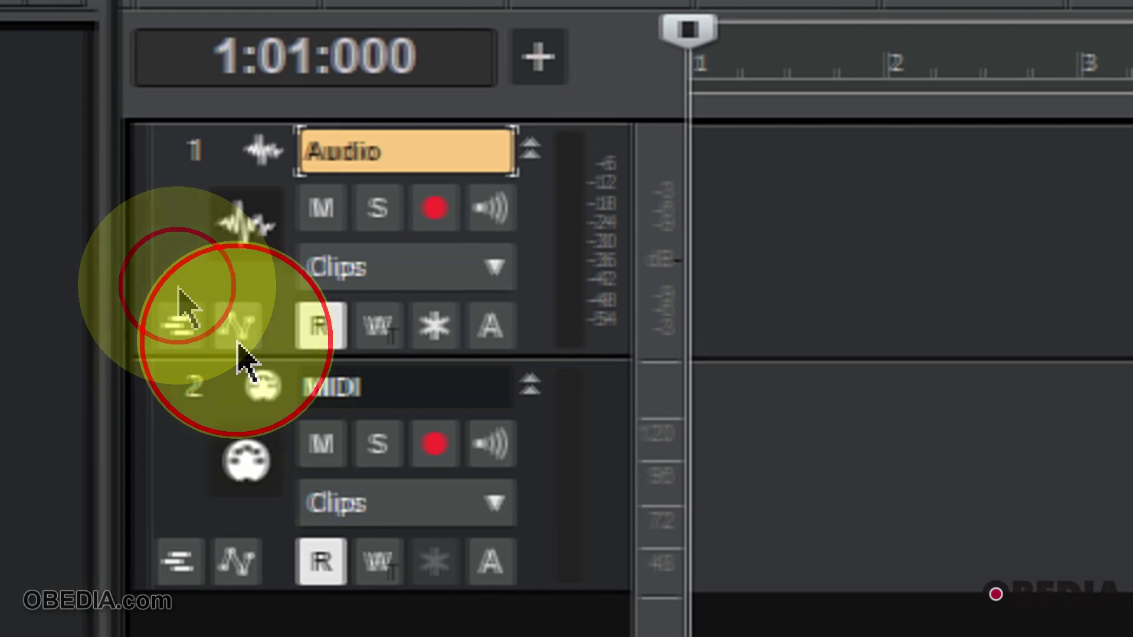
pyautogui.click(185, 429)
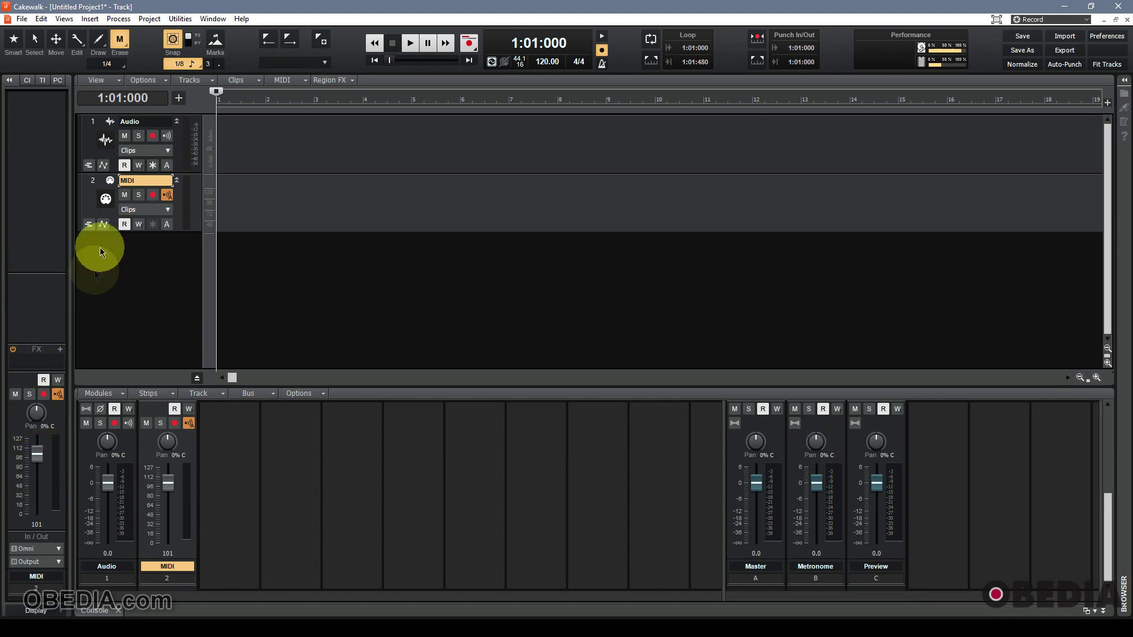
pyautogui.click(95, 155)
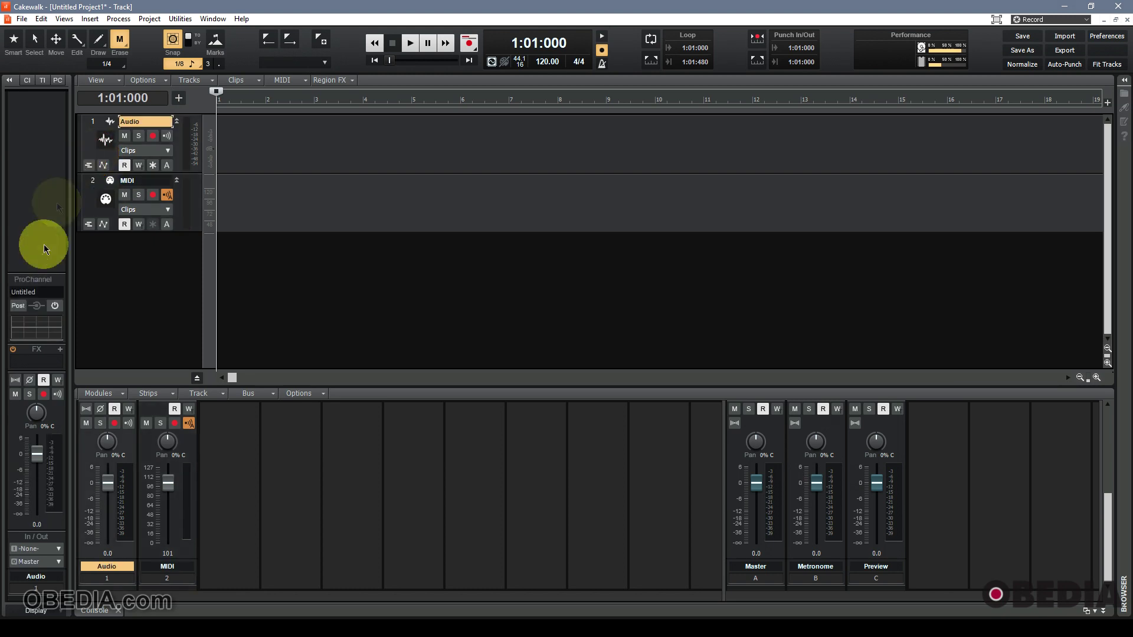
pyautogui.click(91, 200)
pyautogui.click(92, 152)
pyautogui.click(92, 182)
pyautogui.click(92, 163)
pyautogui.click(90, 184)
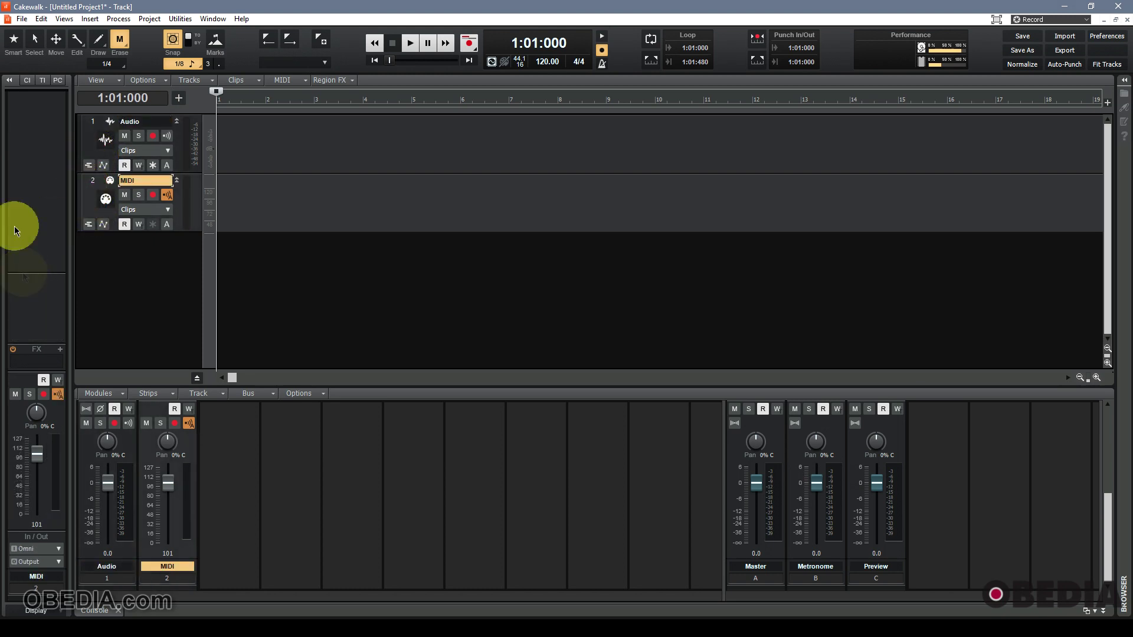
pyautogui.click(86, 186)
pyautogui.click(91, 158)
pyautogui.click(90, 187)
pyautogui.click(91, 158)
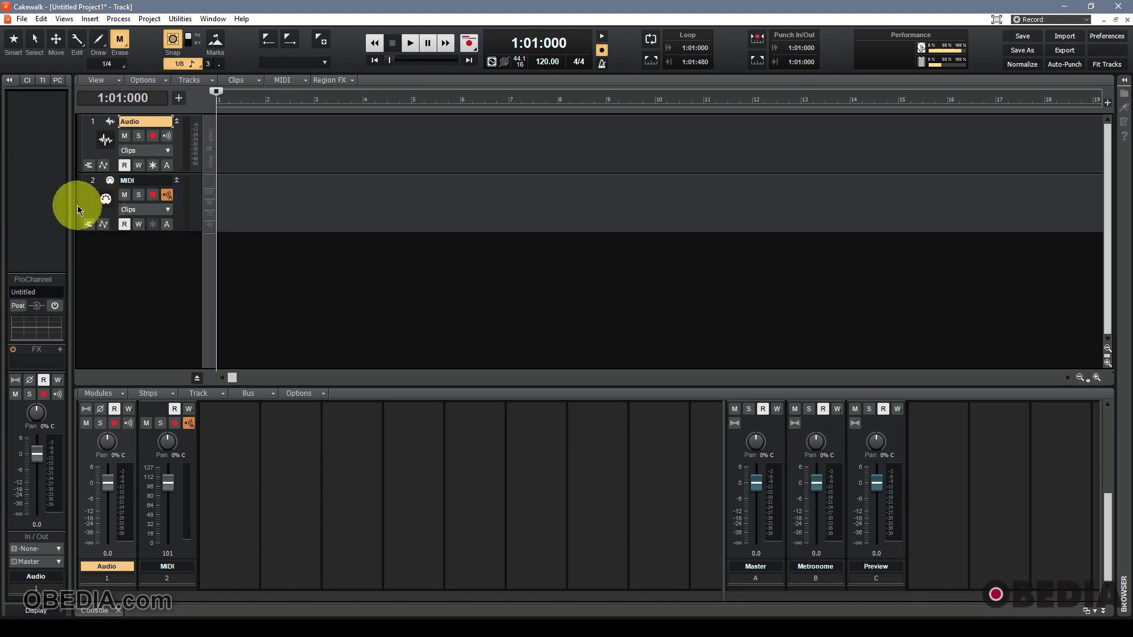
pyautogui.click(90, 204)
pyautogui.click(93, 148)
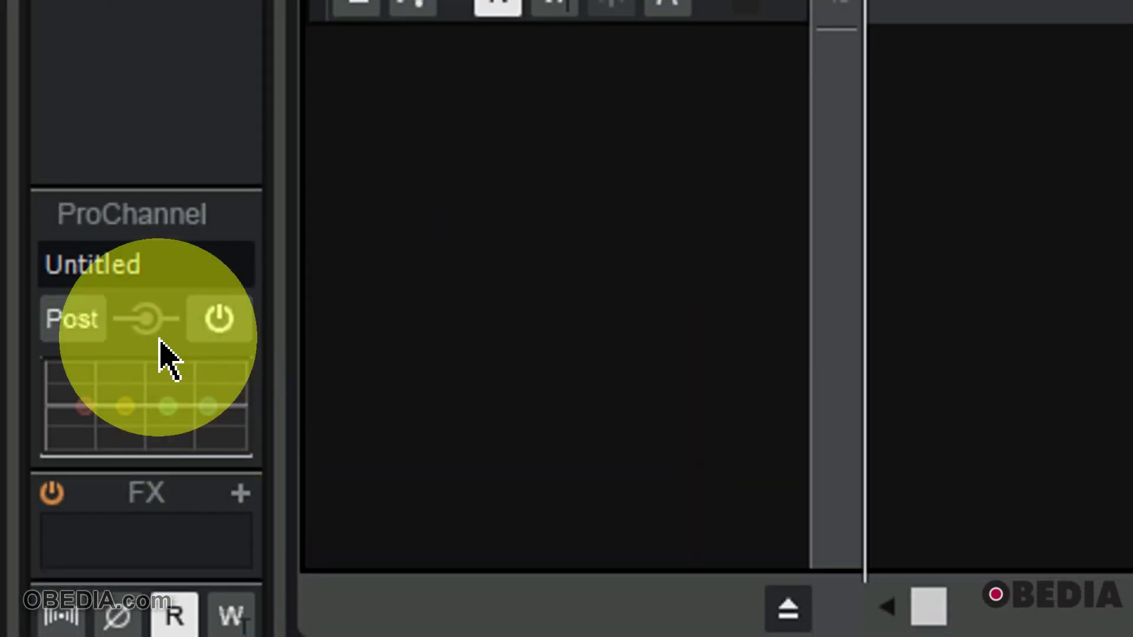
# - Load the ProChannel preset "Misc - Comp & Tuned Res Note A" on the Audio track
pyautogui.moveTo(166, 279)
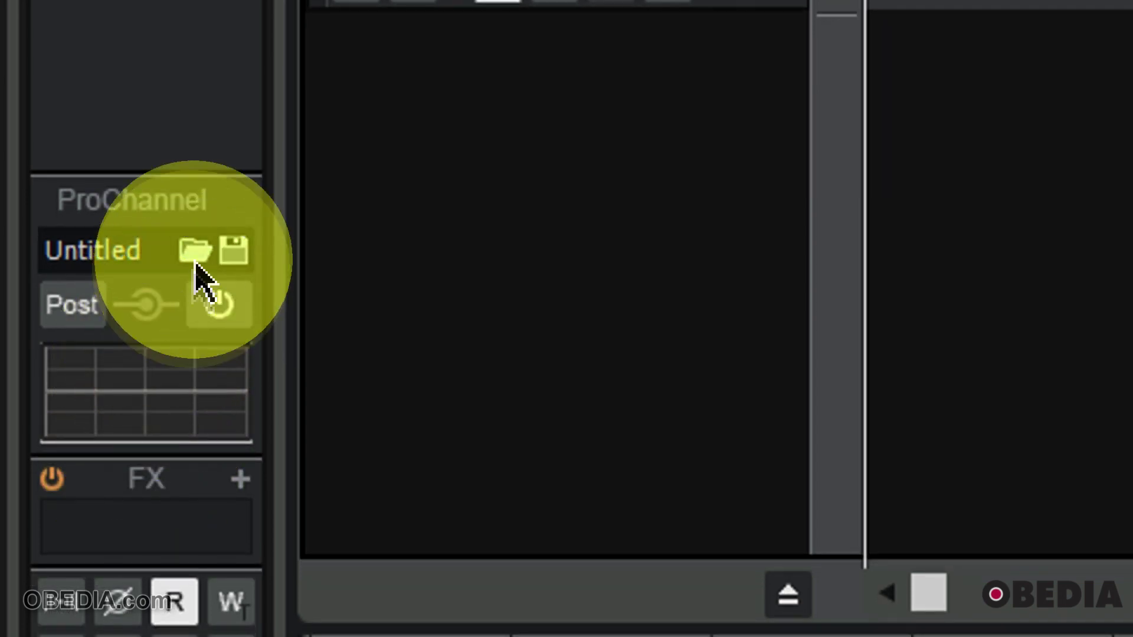
pyautogui.click(197, 265)
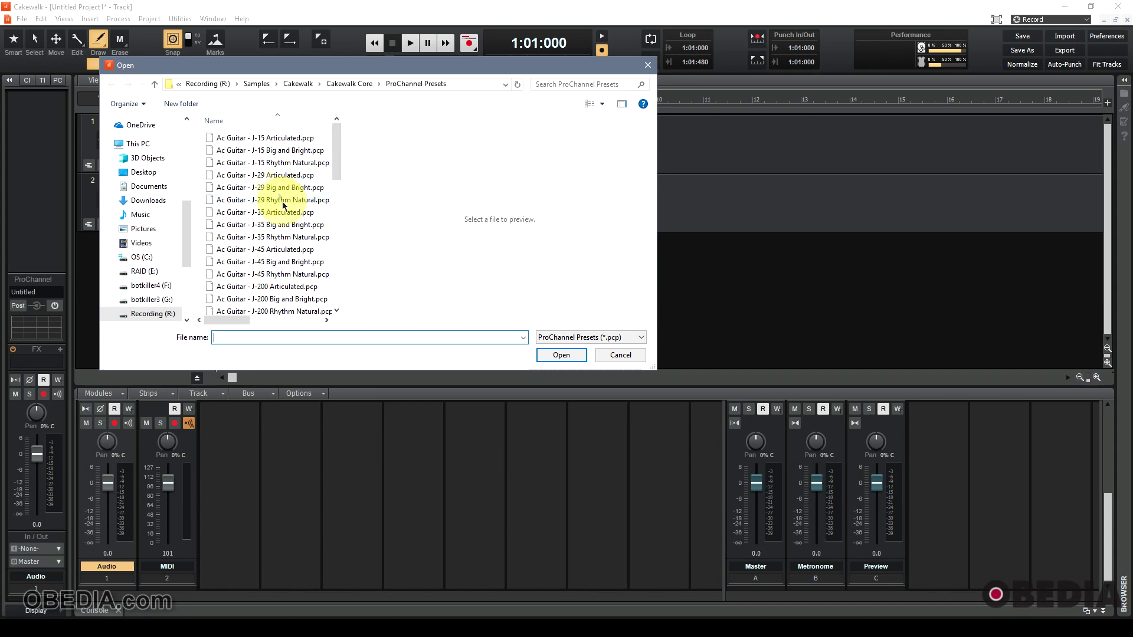
pyautogui.scroll(-12, 283, 205)
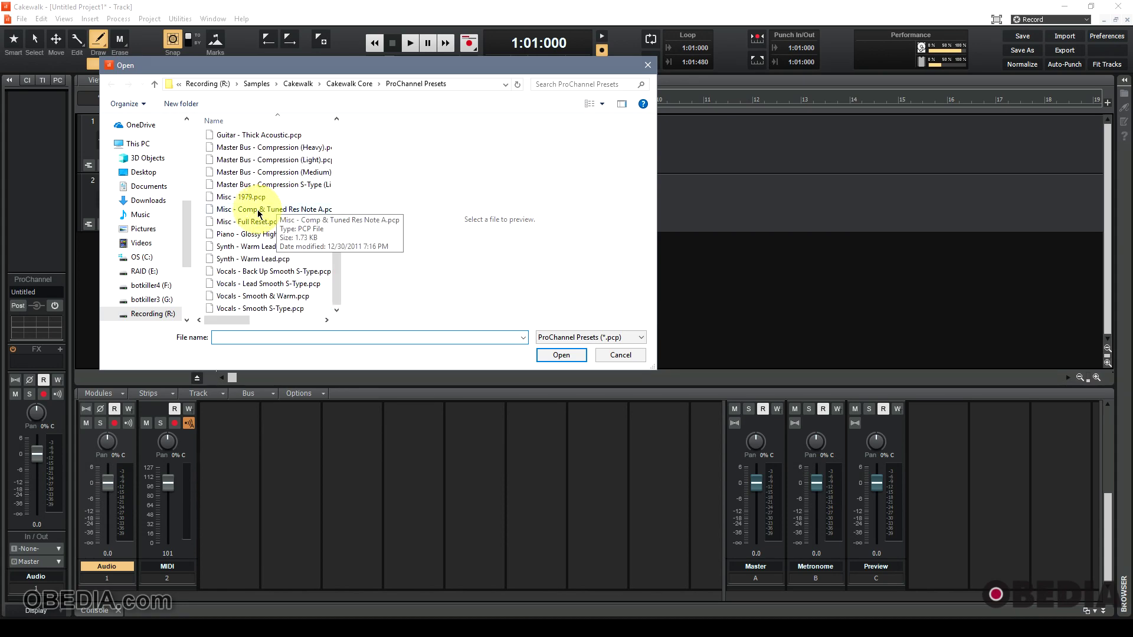
pyautogui.doubleClick(258, 210)
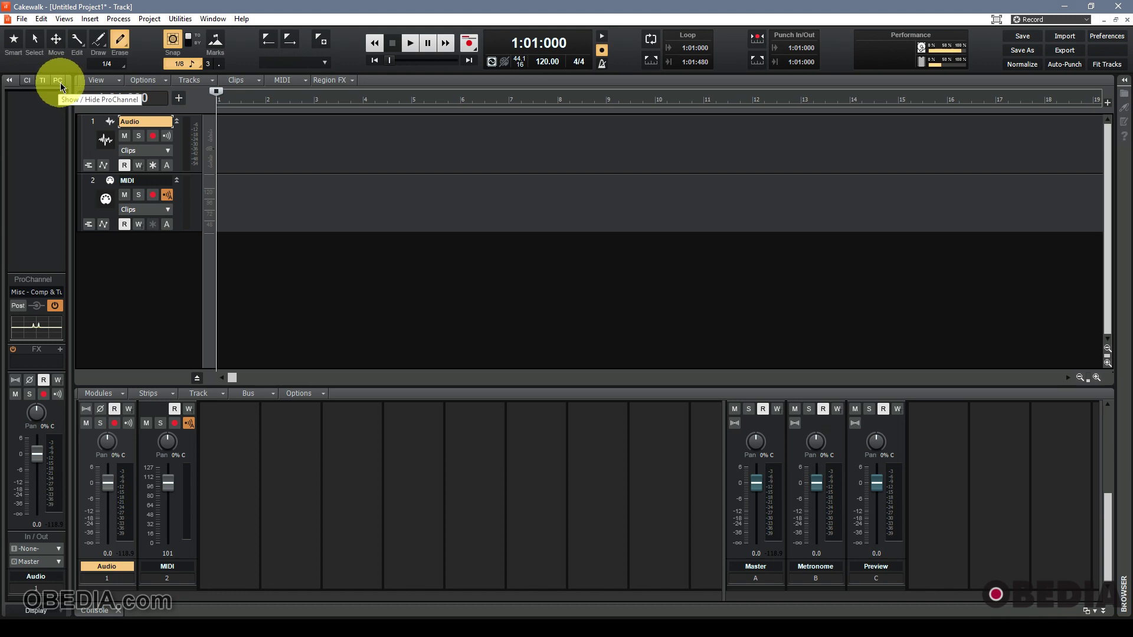
# - Show the full ProChannel for the Audio track and load the preset "Ac Guitar - J-35 Rhythm Natural"
pyautogui.click(60, 83)
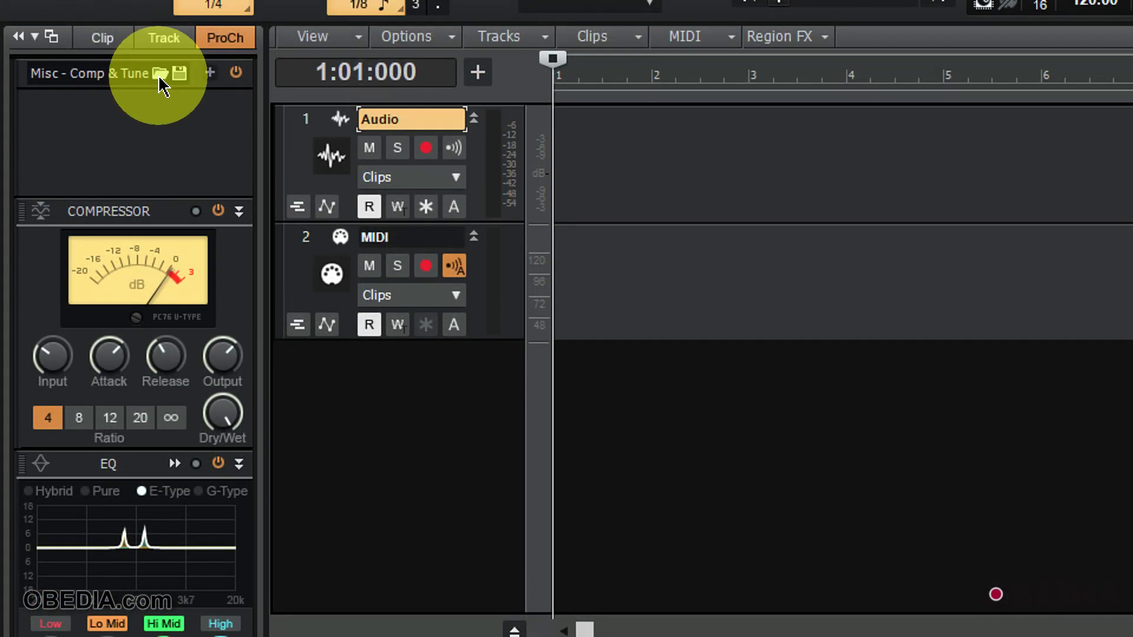
pyautogui.click(161, 74)
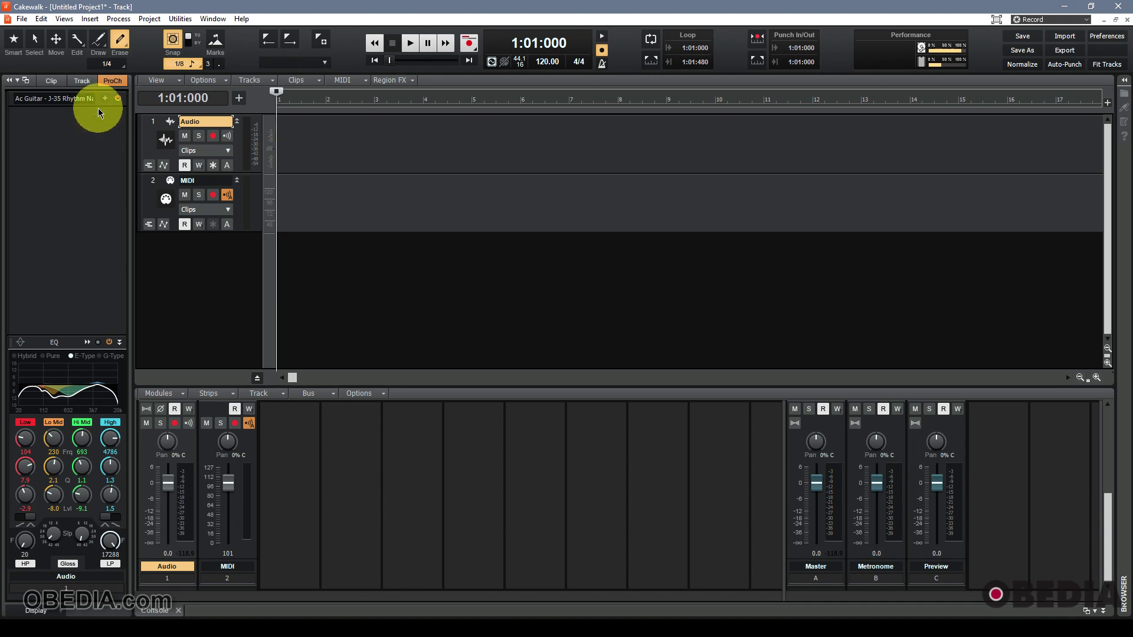
# - Display the Audio track's properties in the inspector, and switch to the clip properties
pyautogui.click(80, 86)
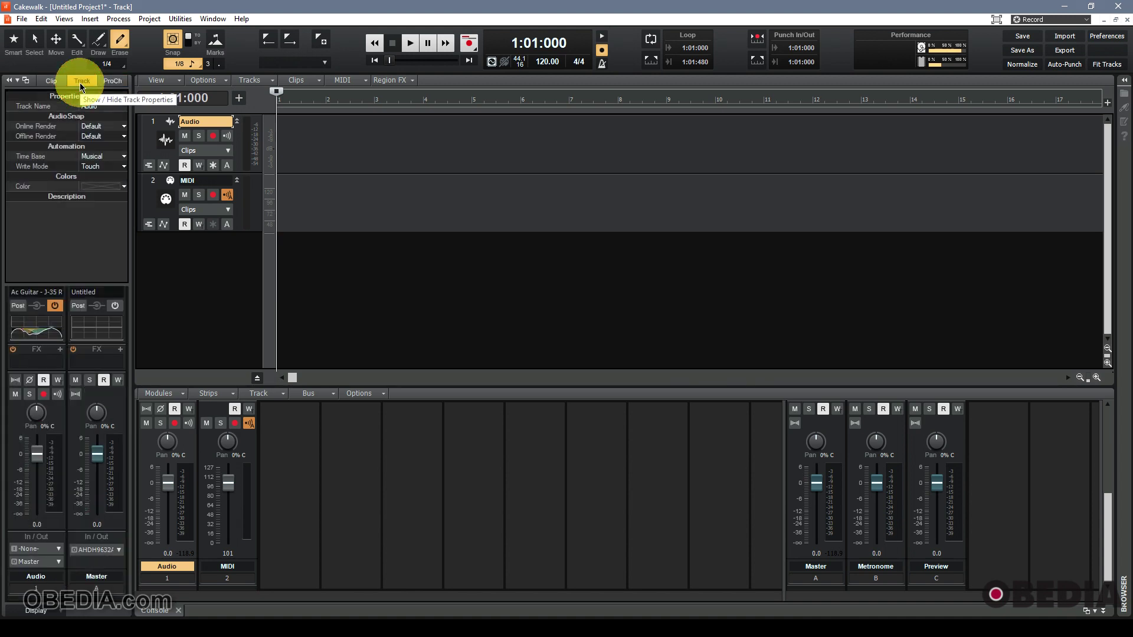
pyautogui.click(52, 83)
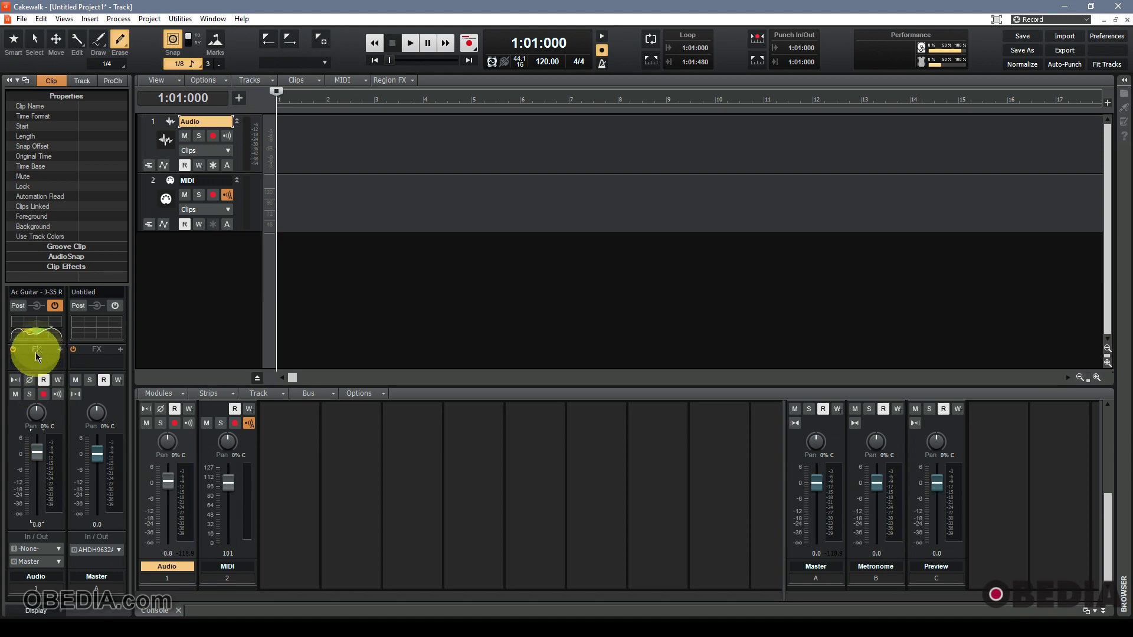
# - Review the Audio track's FX rack insert options and its input choices, closing both lists without changes
pyautogui.rightClick(62, 352)
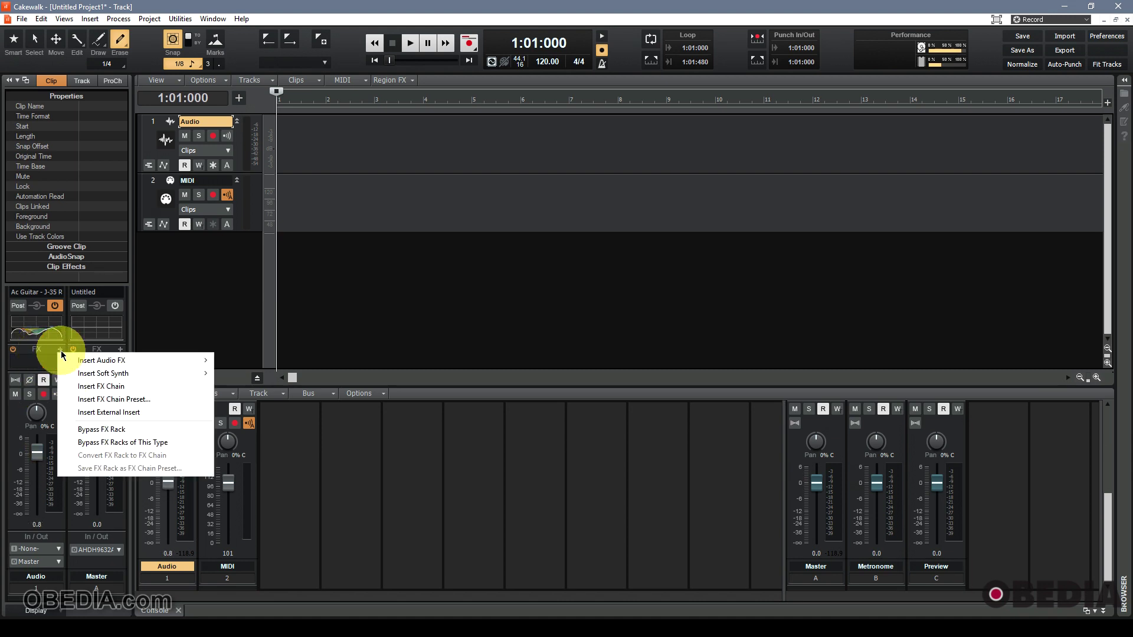
pyautogui.moveTo(101, 361)
pyautogui.click(37, 358)
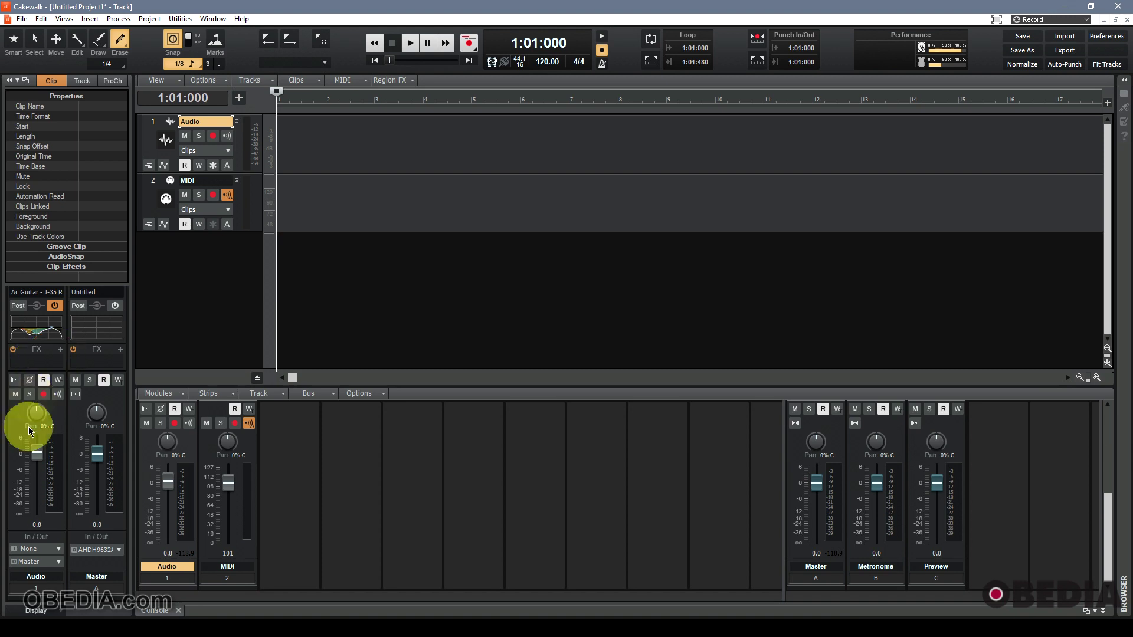
pyautogui.click(42, 550)
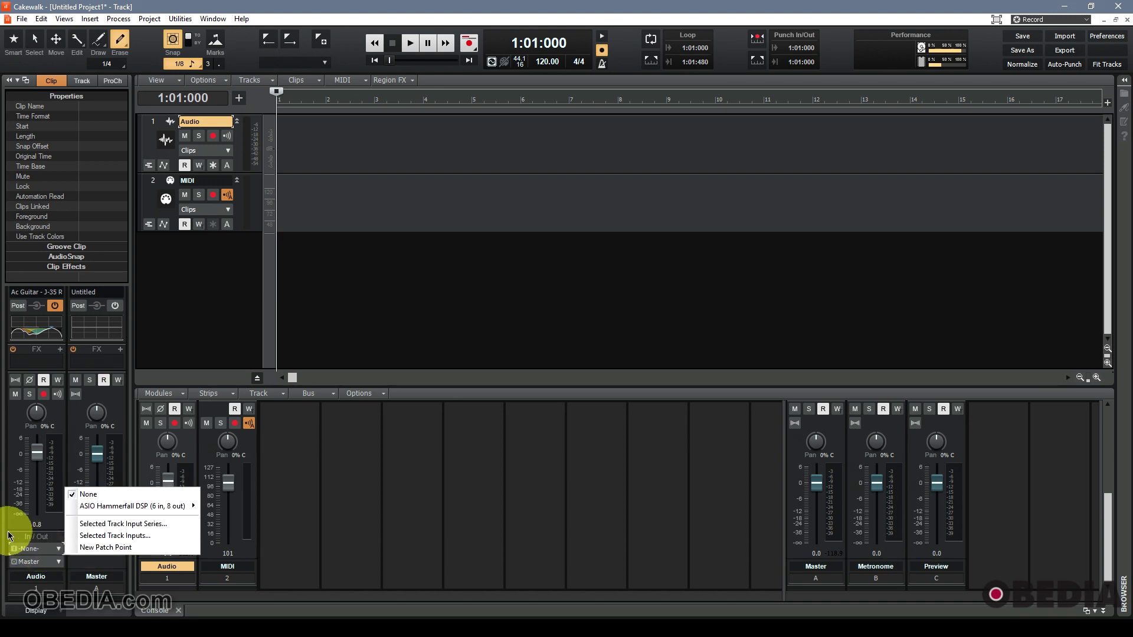
pyautogui.click(21, 535)
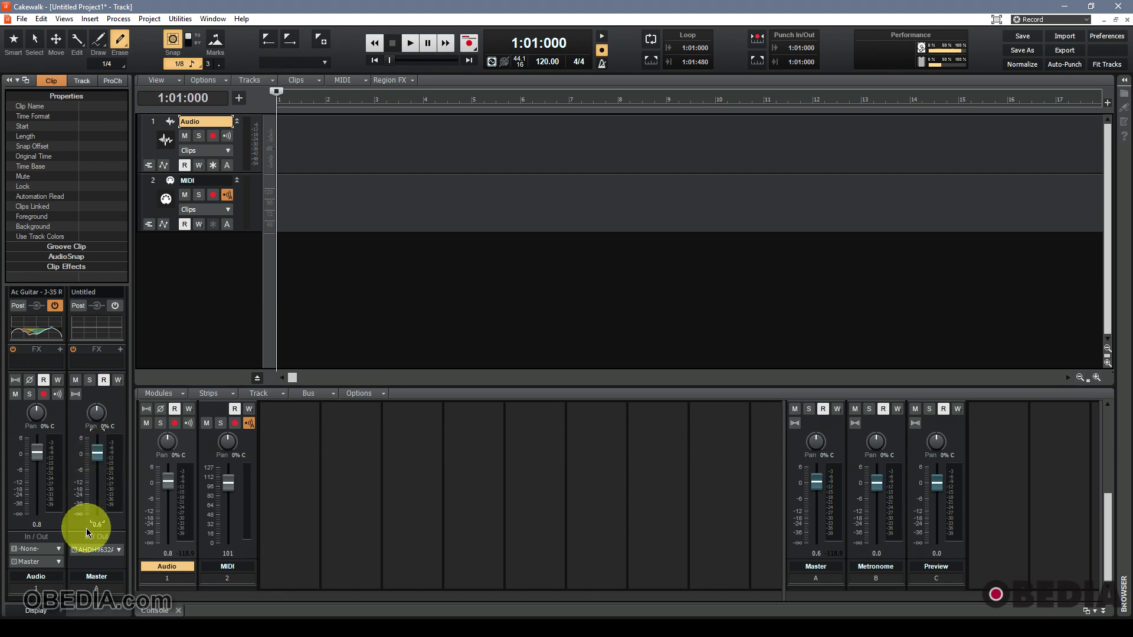
# - Look over the Master bus strip's EQ and FX rack, and select the MIDI track in the console
pyautogui.click(105, 364)
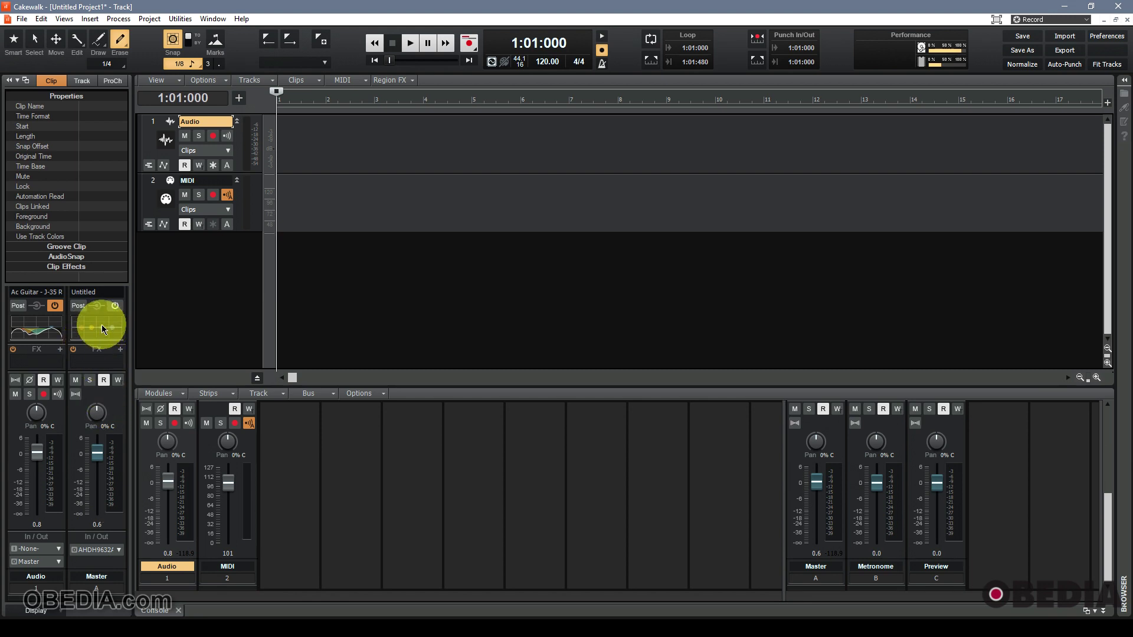
pyautogui.click(90, 360)
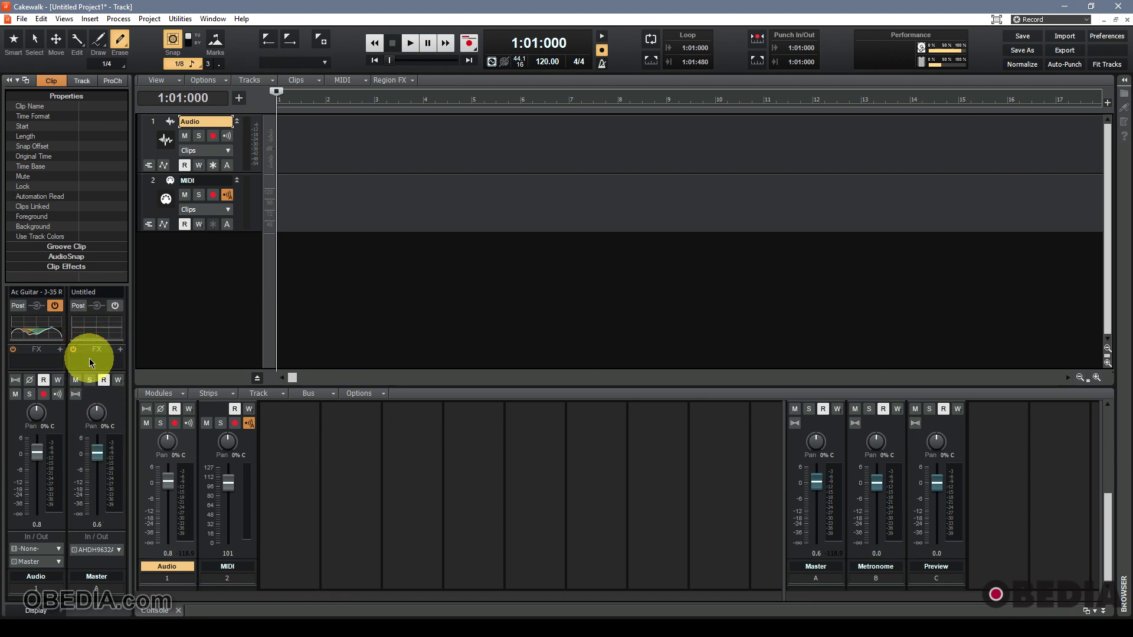
pyautogui.click(204, 432)
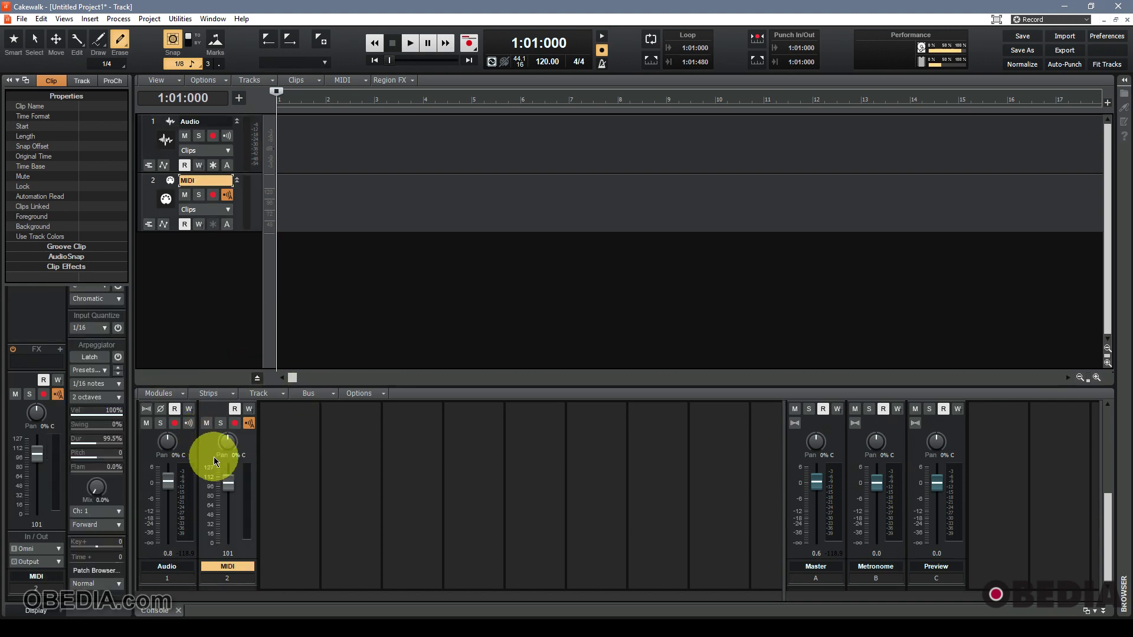
# - Select the Audio track's strip in the console, and close and reopen the Console view
pyautogui.click(152, 457)
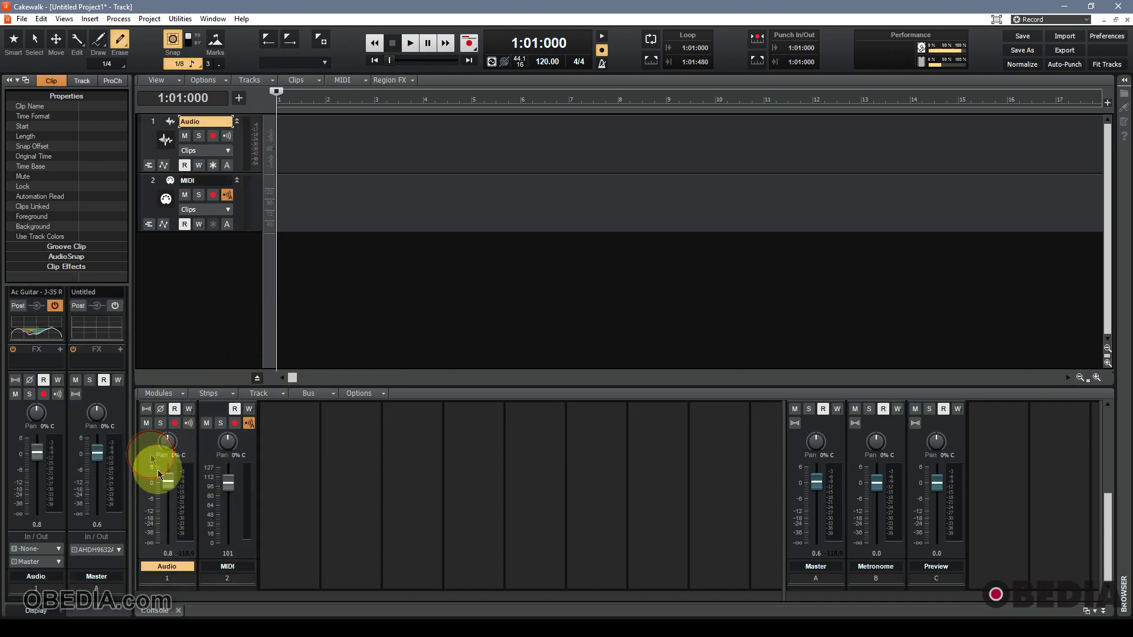
pyautogui.click(180, 615)
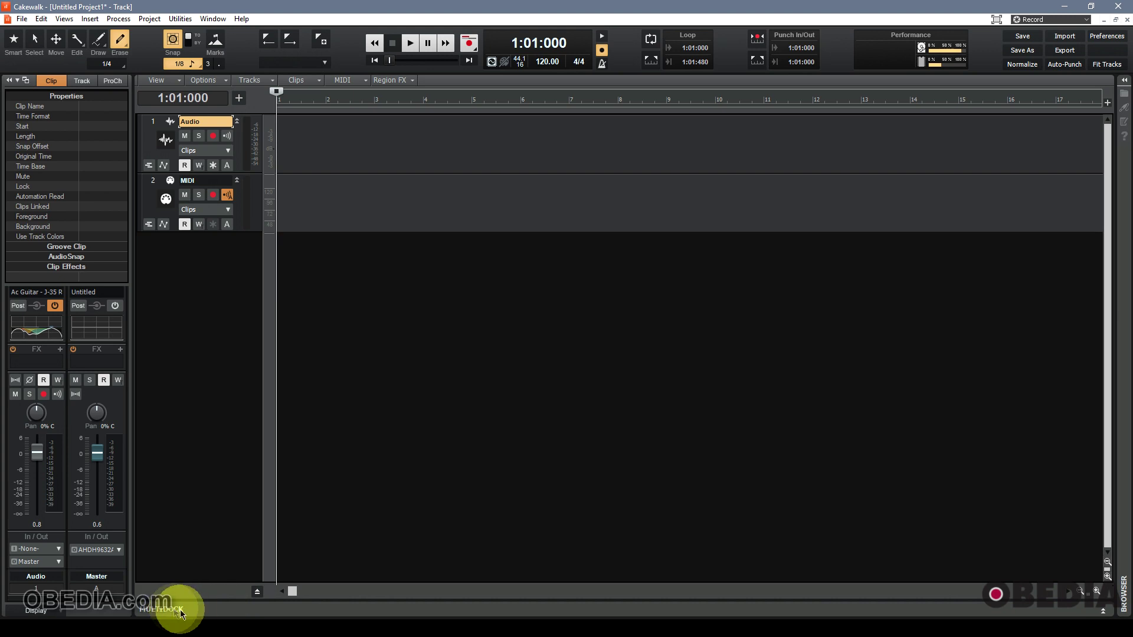
pyautogui.click(65, 20)
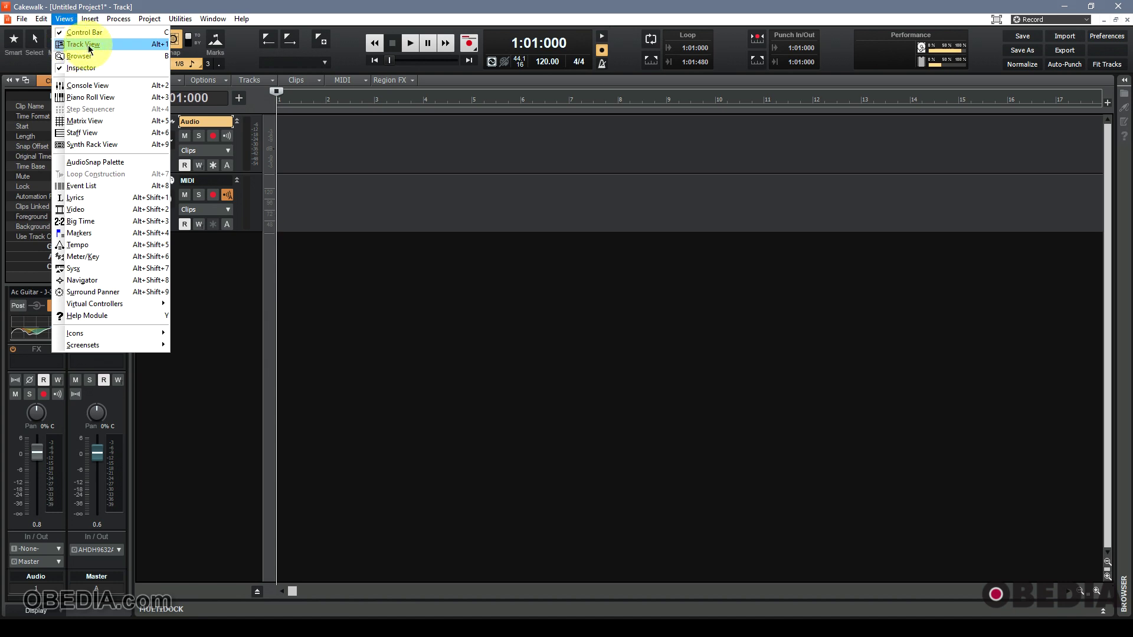
pyautogui.click(95, 87)
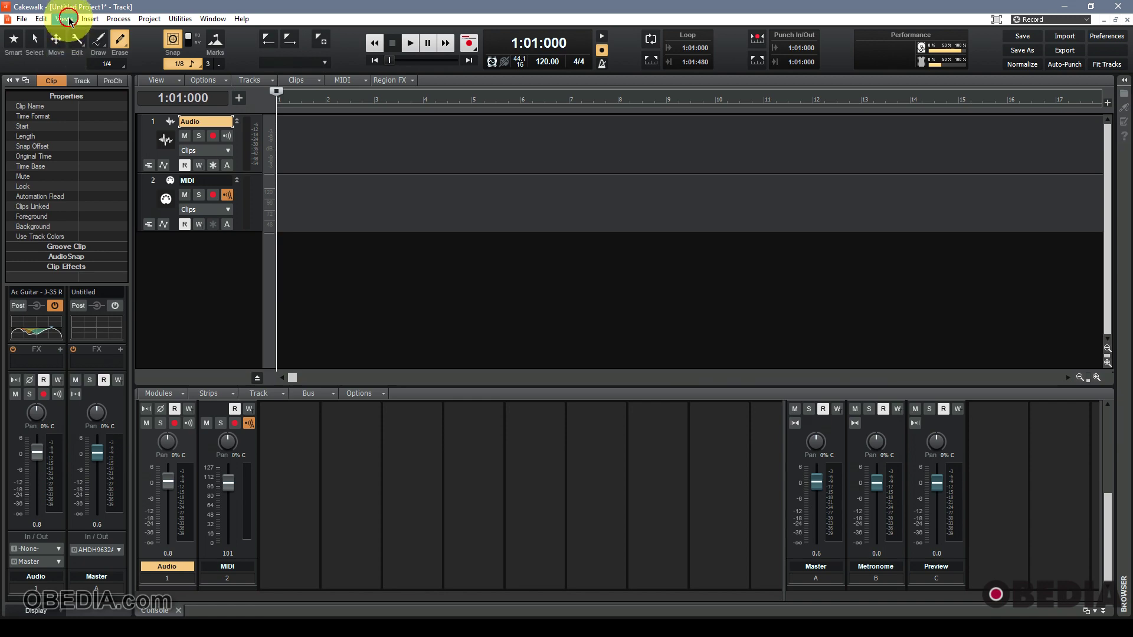
# - Open the Piano Roll view and switch between it and the console in the docked area
pyautogui.click(69, 20)
pyautogui.click(89, 96)
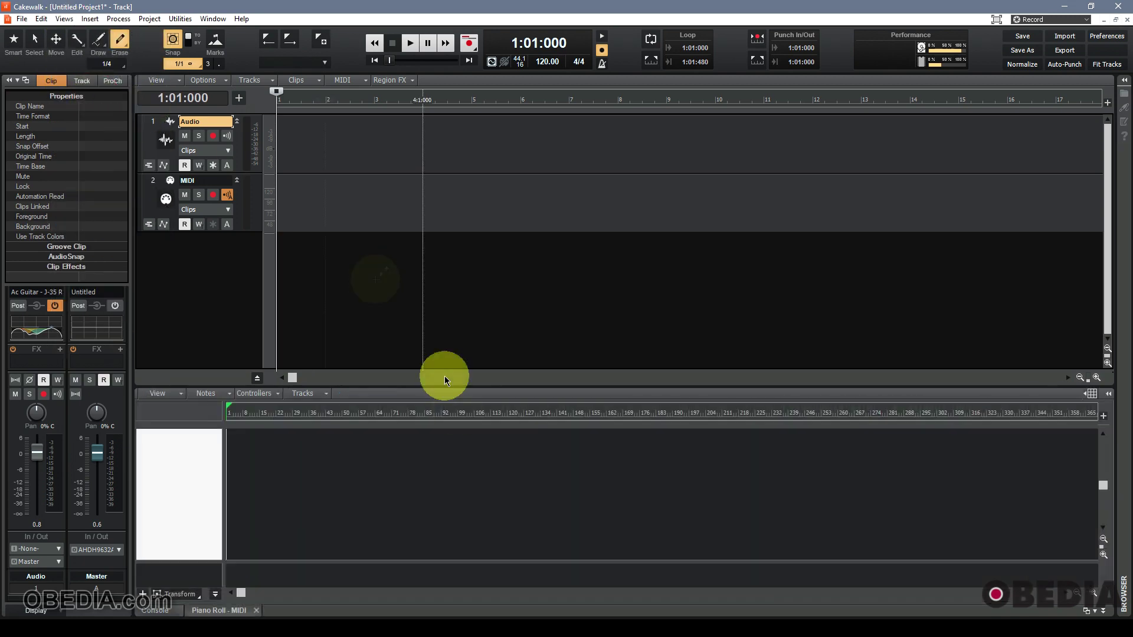
pyautogui.click(155, 611)
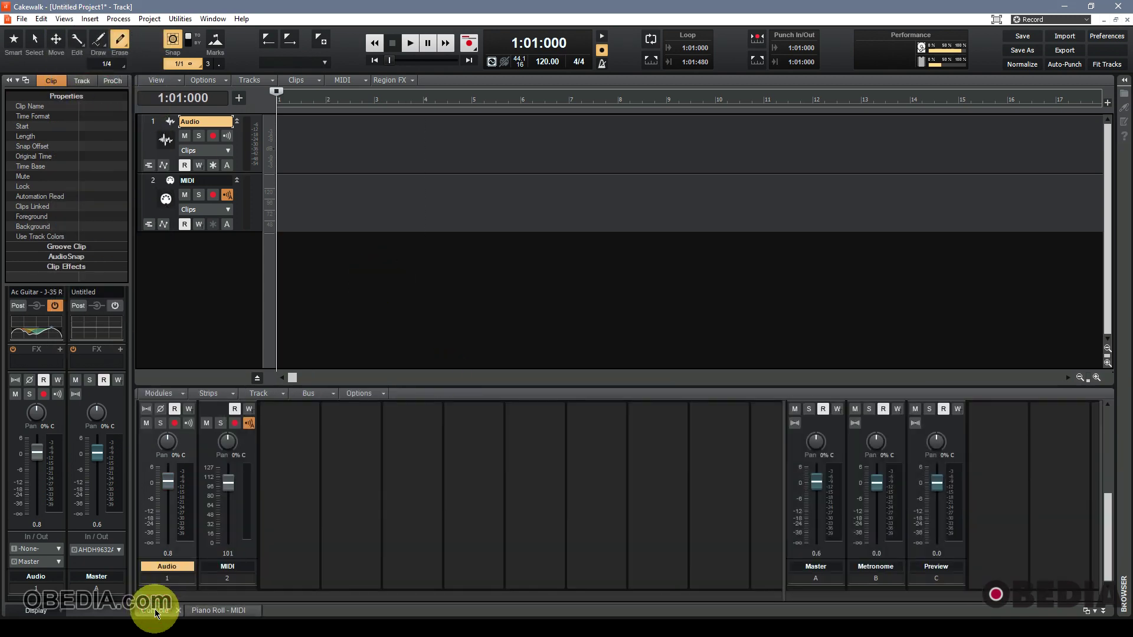
pyautogui.click(219, 611)
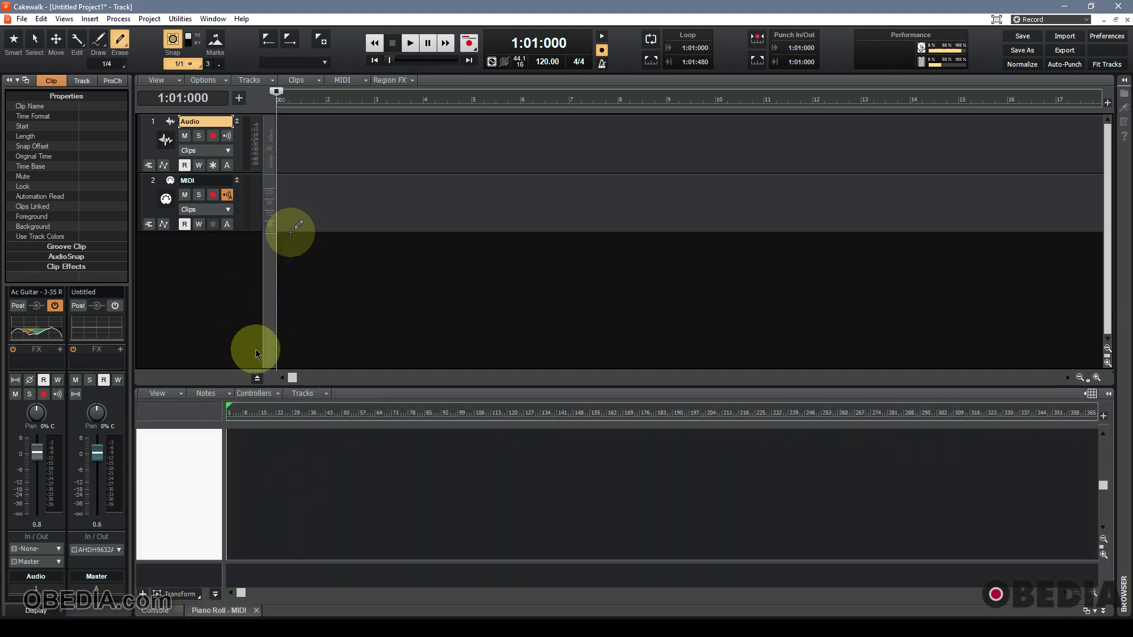
# - Display the MIDI track's keyboard and note grid in the piano roll and set the now time to 9:01:000
pyautogui.click(242, 178)
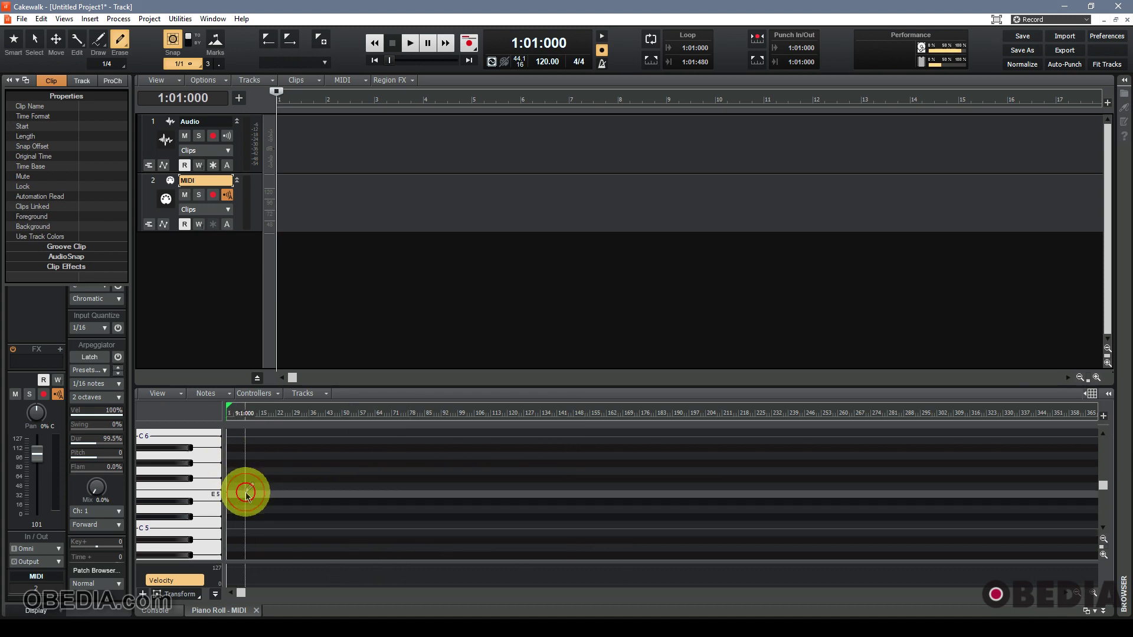
pyautogui.click(246, 488)
pyautogui.click(331, 470)
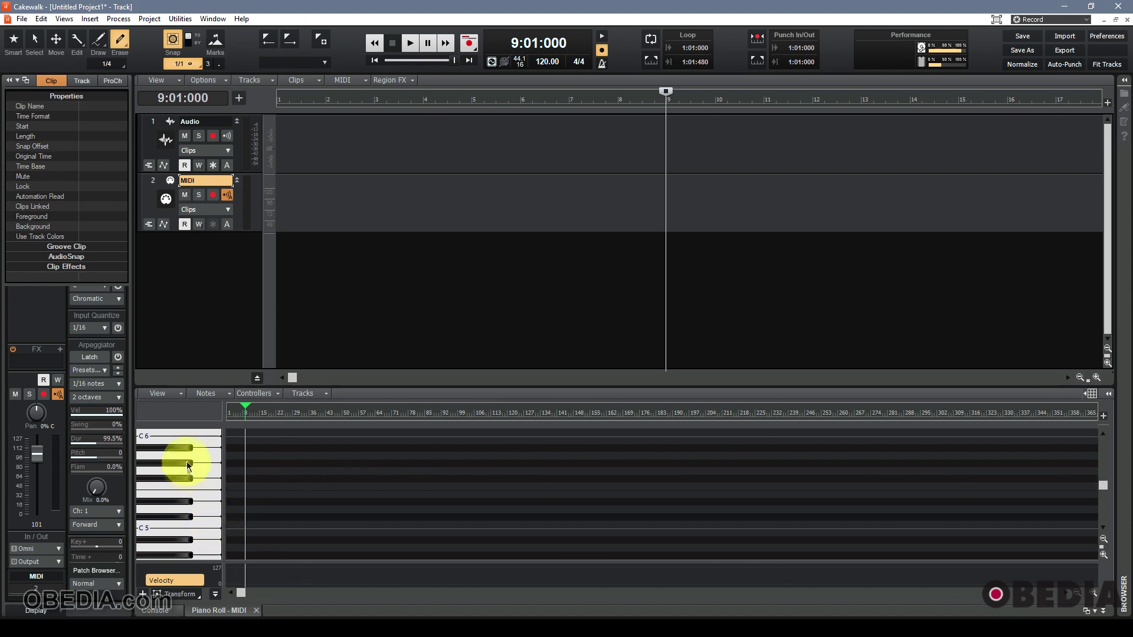
# - Bring the console forward once more, and close both the Console and Piano Roll views
pyautogui.click(154, 610)
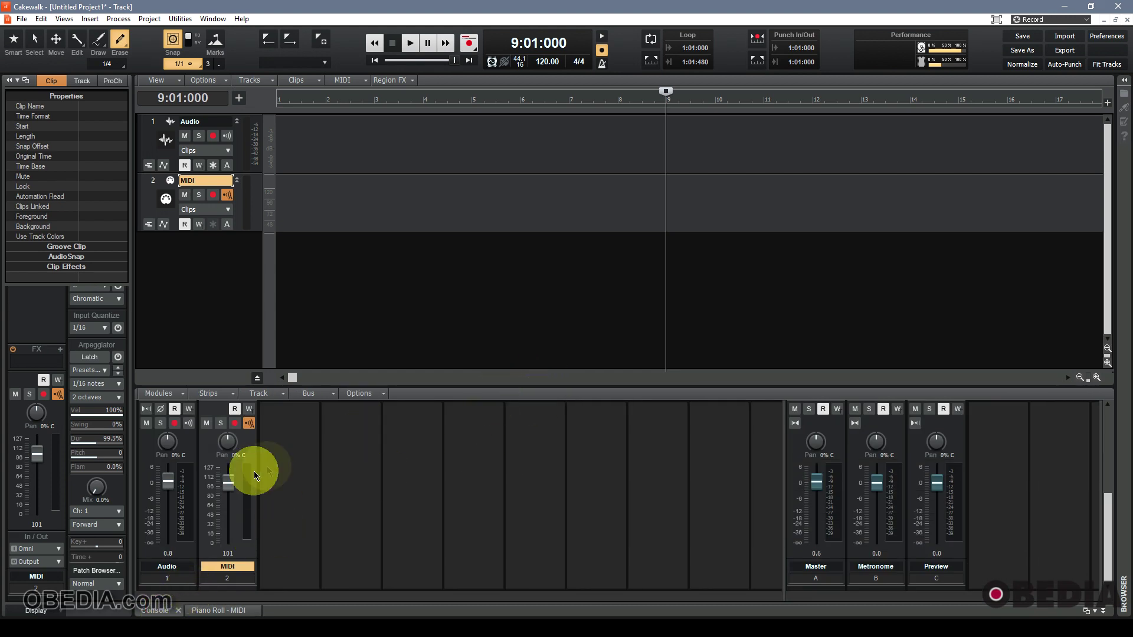
pyautogui.click(176, 611)
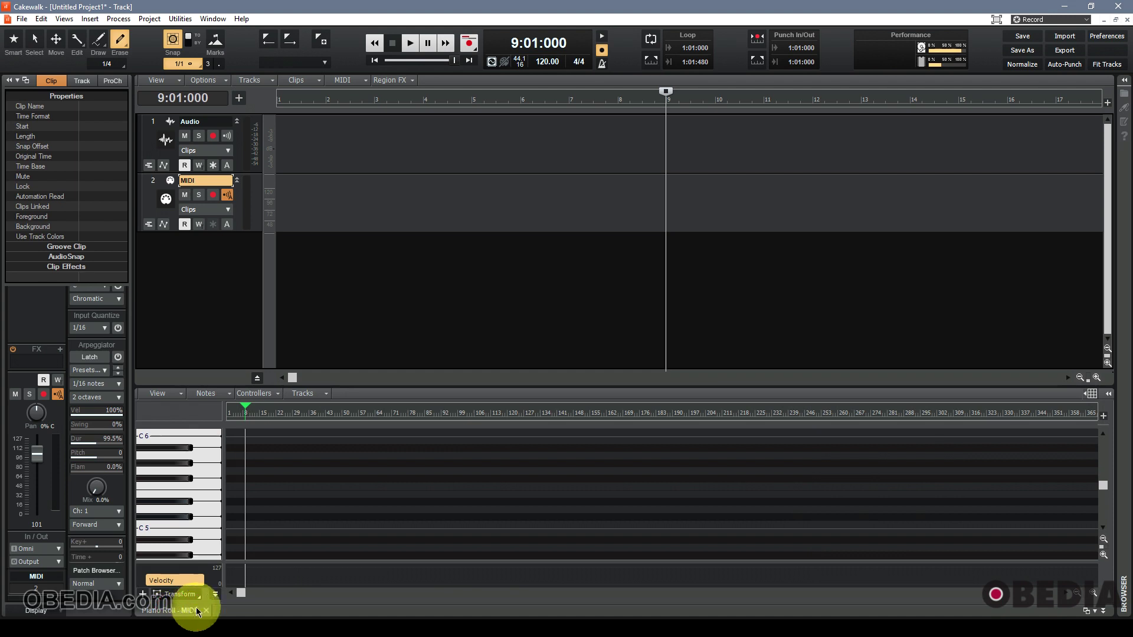
pyautogui.click(206, 612)
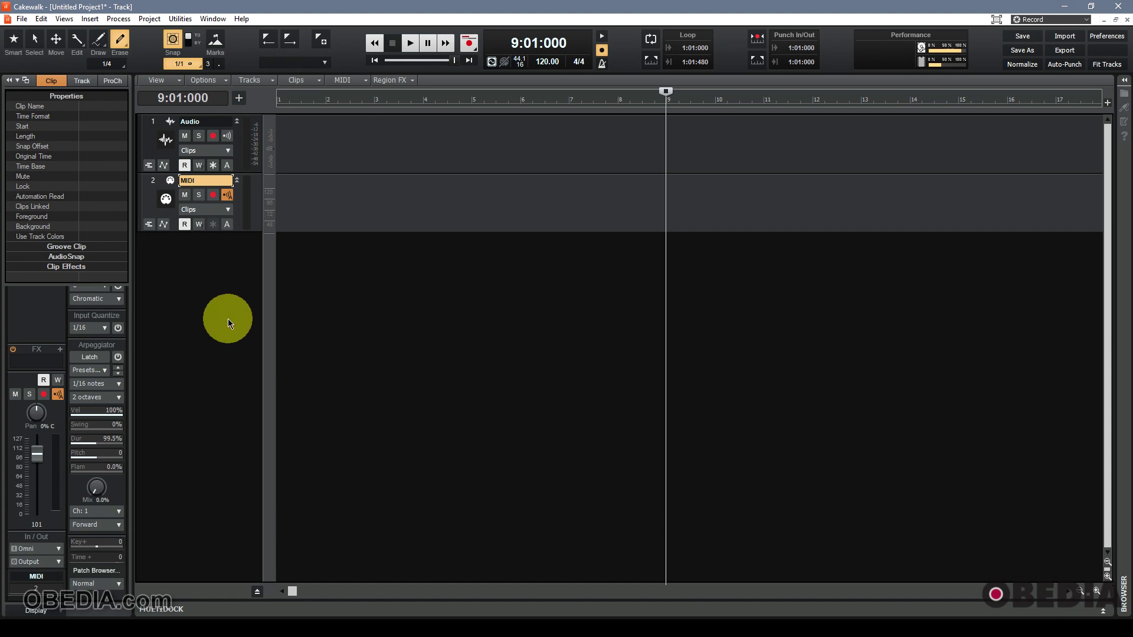
# - Show the browser, collapse and expand it, and widen it to reveal all its plug-in categories
pyautogui.press('b')
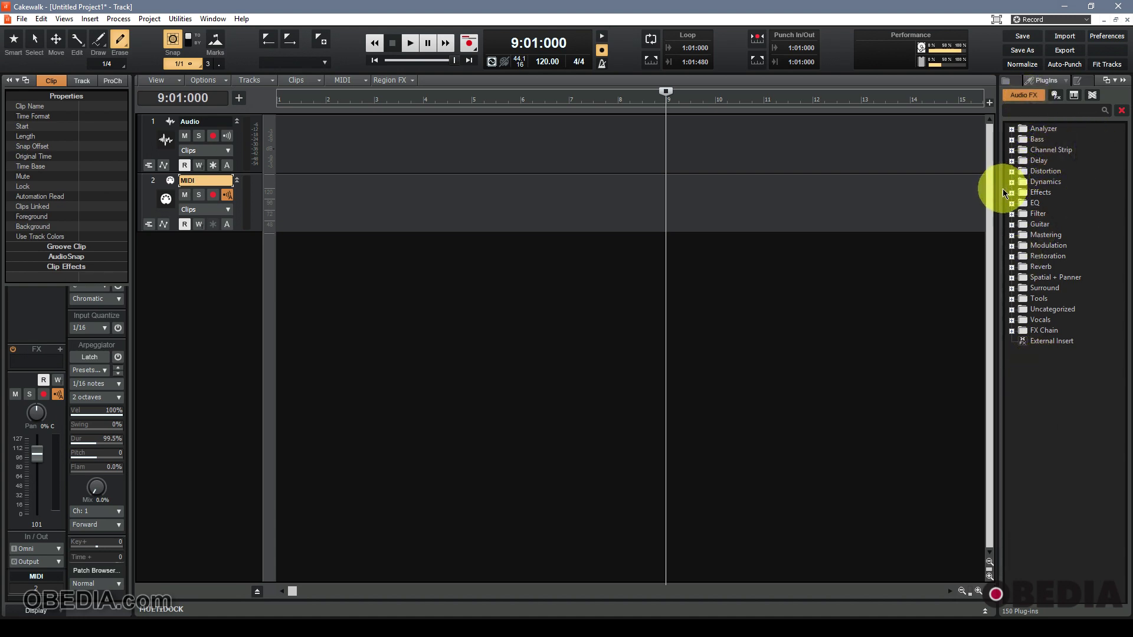
pyautogui.click(1124, 81)
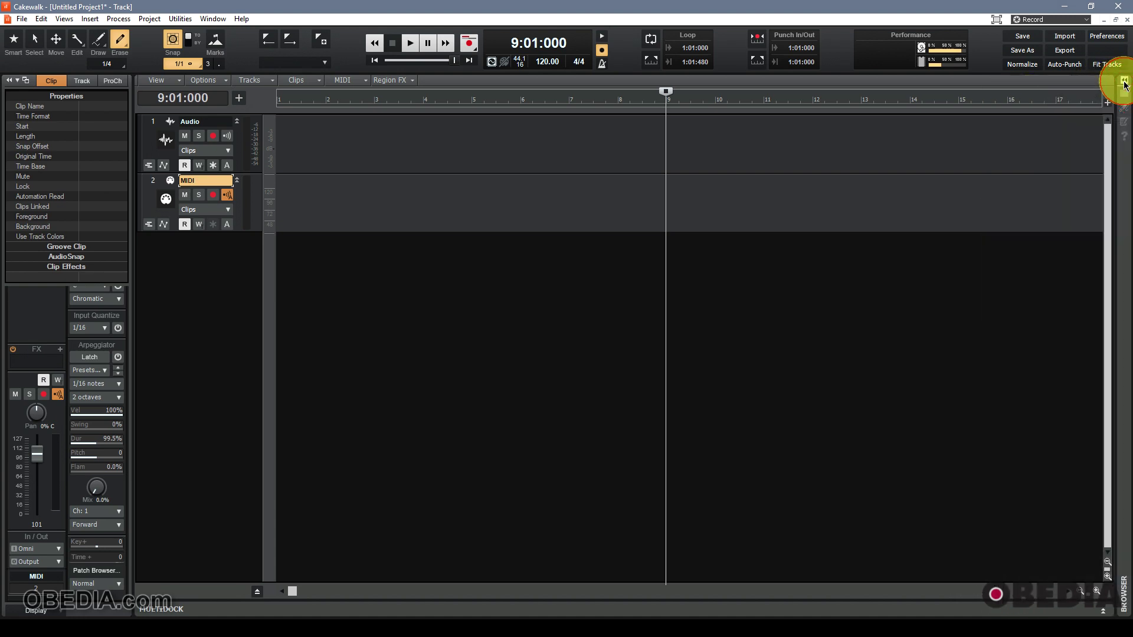
pyautogui.click(1124, 82)
pyautogui.moveTo(996, 206); pyautogui.dragTo(850, 217)
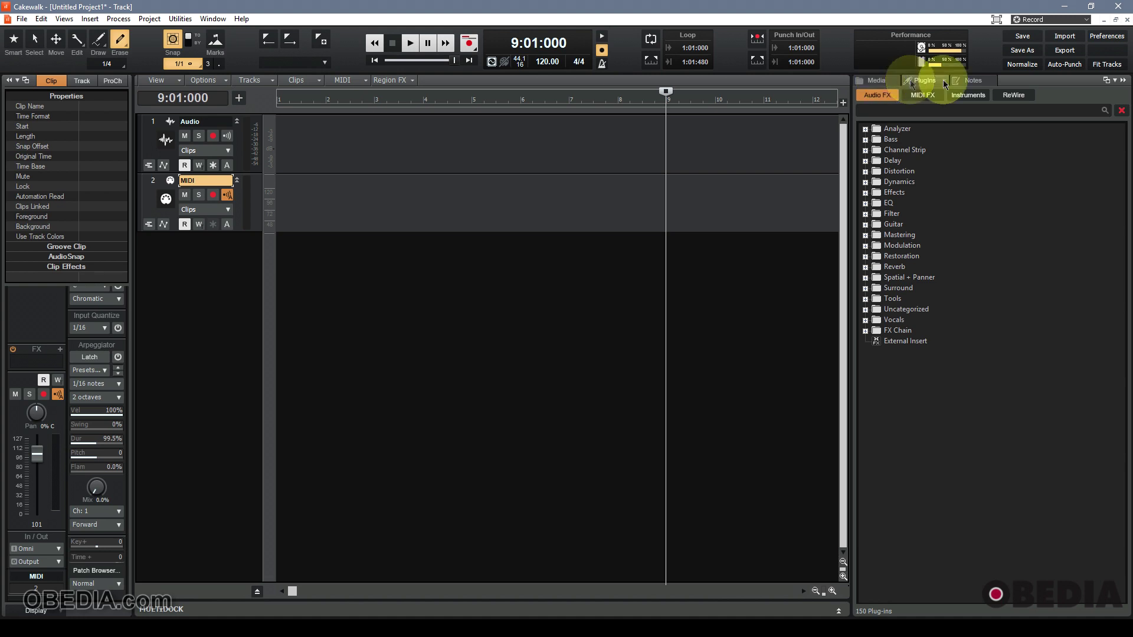
# - Look over the browser's notes, audio effect plug-ins and plug-in search field, and collapse the browser
pyautogui.click(972, 81)
pyautogui.click(928, 82)
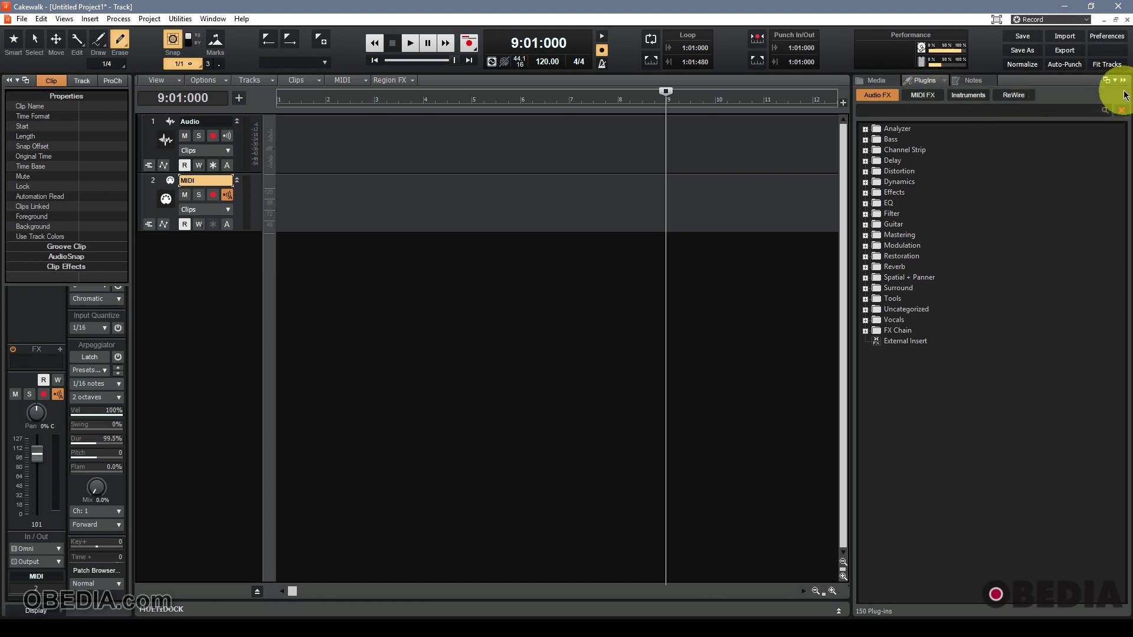
pyautogui.click(952, 109)
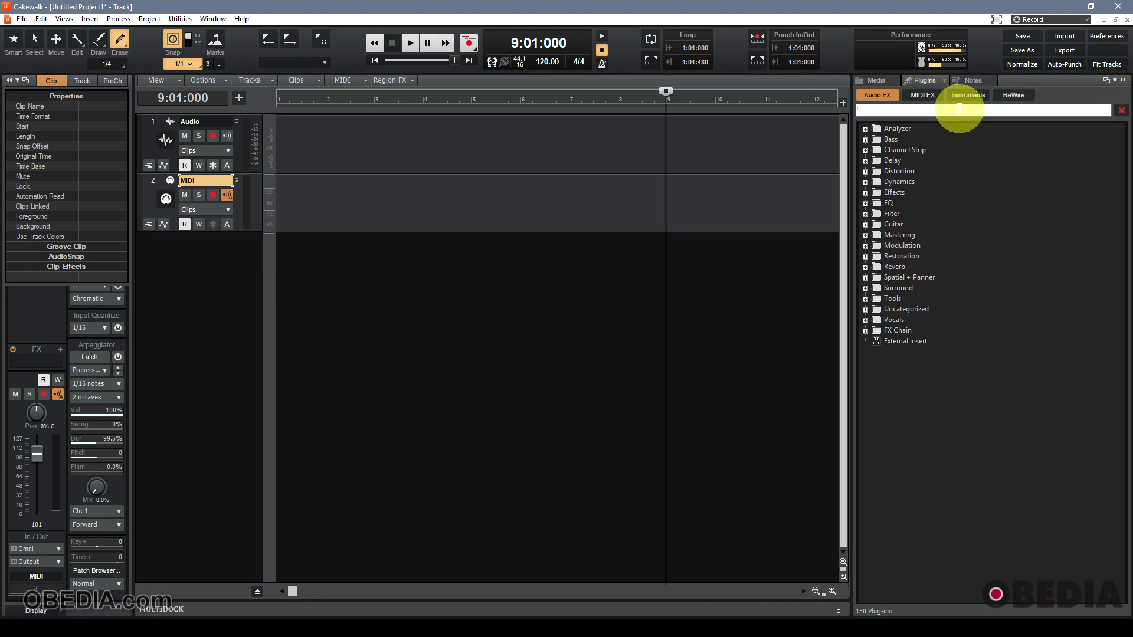
pyautogui.click(1124, 83)
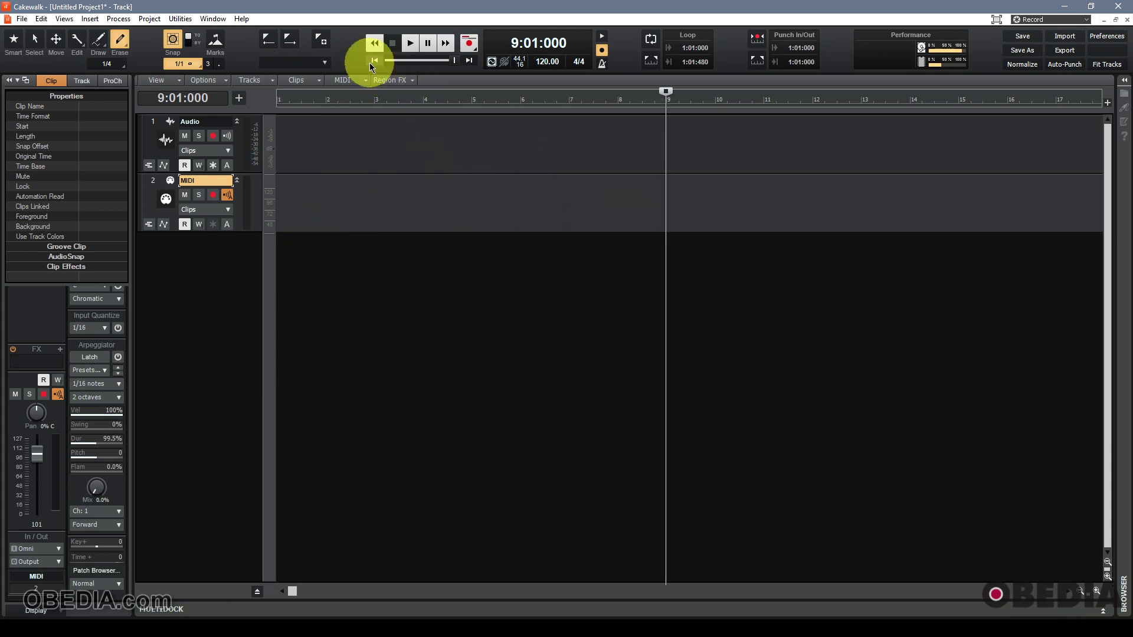
# - Rewind to the project start and place the now time at successive measures along the ruler up to 10:01:000
pyautogui.click(374, 60)
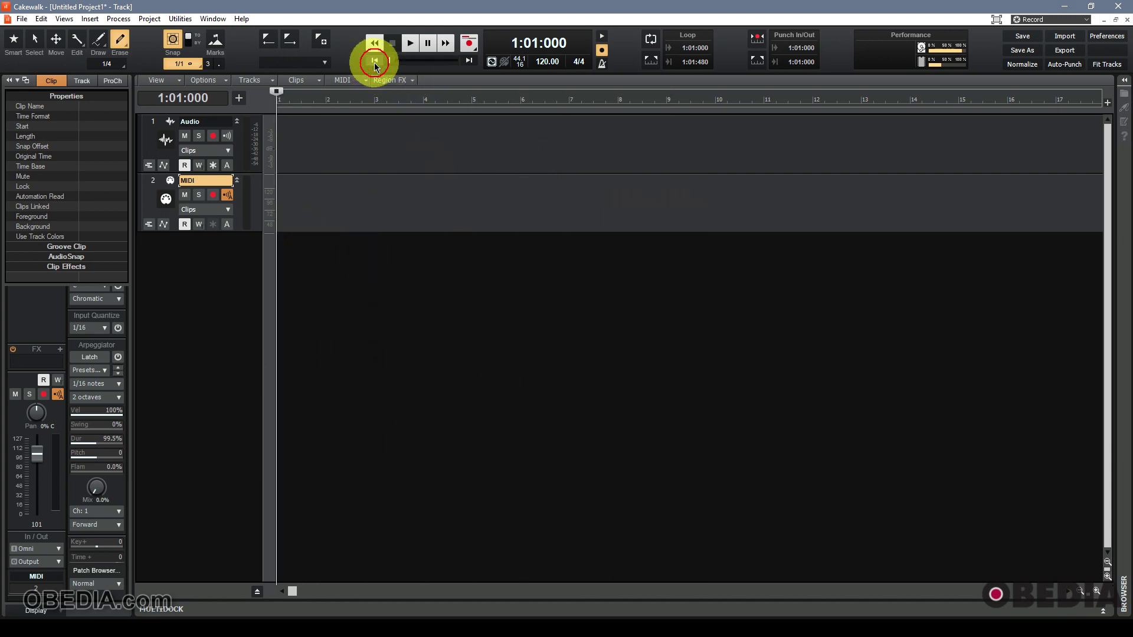
pyautogui.click(307, 101)
pyautogui.click(378, 103)
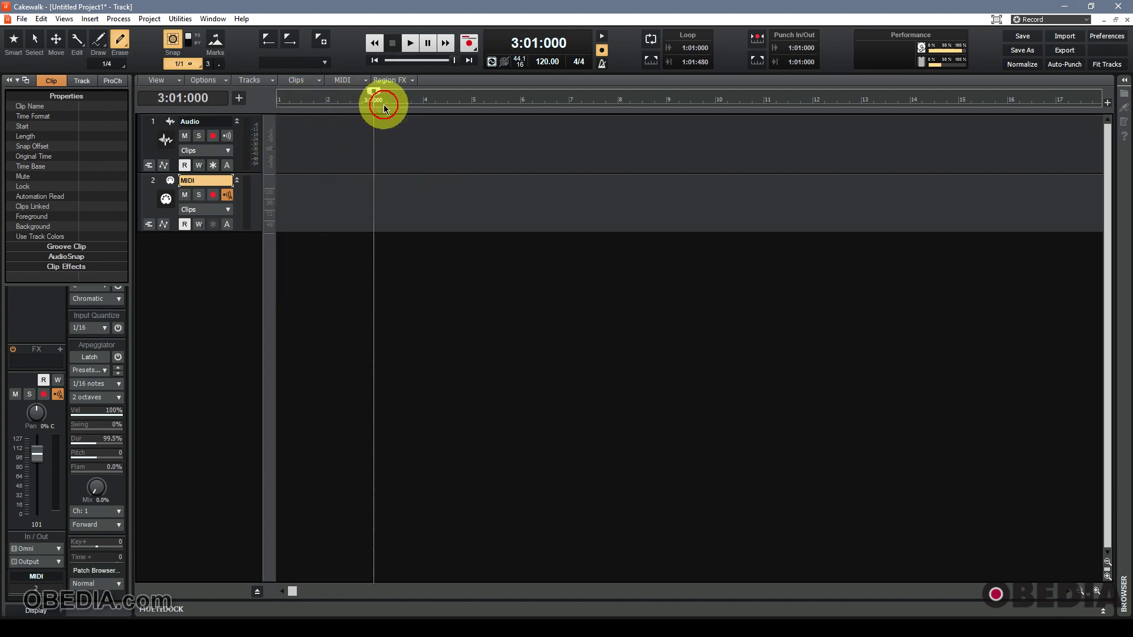
pyautogui.click(434, 105)
pyautogui.click(522, 103)
pyautogui.click(564, 103)
pyautogui.click(619, 104)
pyautogui.click(664, 102)
pyautogui.click(715, 102)
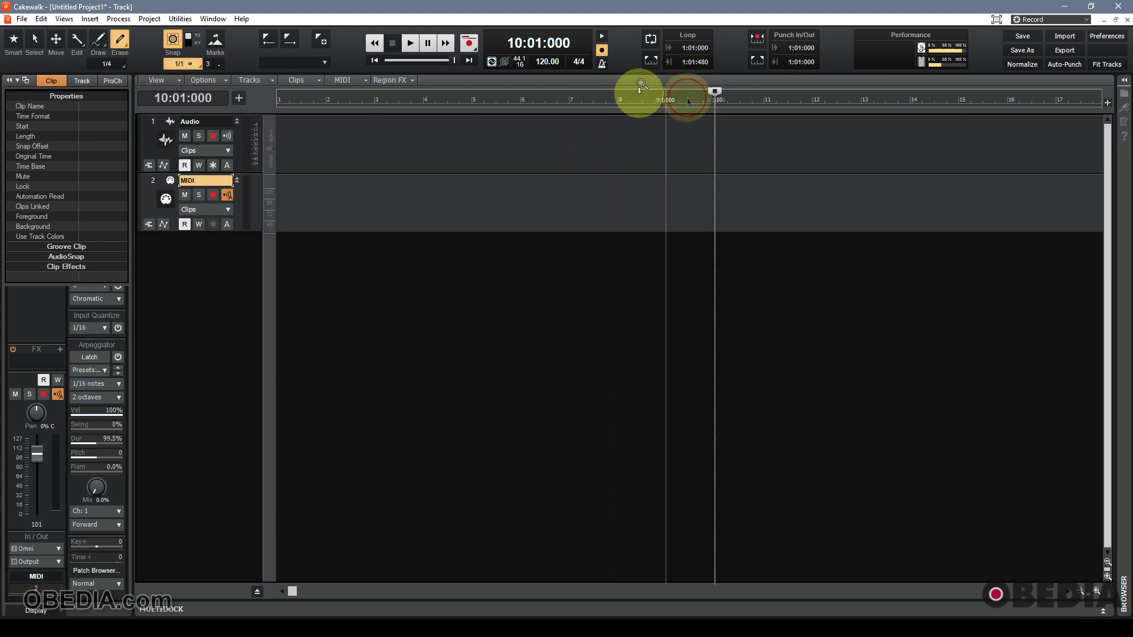
# - Move the now time back and forth along the ruler, passing 4:01:000 and 8:01:000 and ending at 2:01:000
pyautogui.click(582, 100)
pyautogui.click(422, 101)
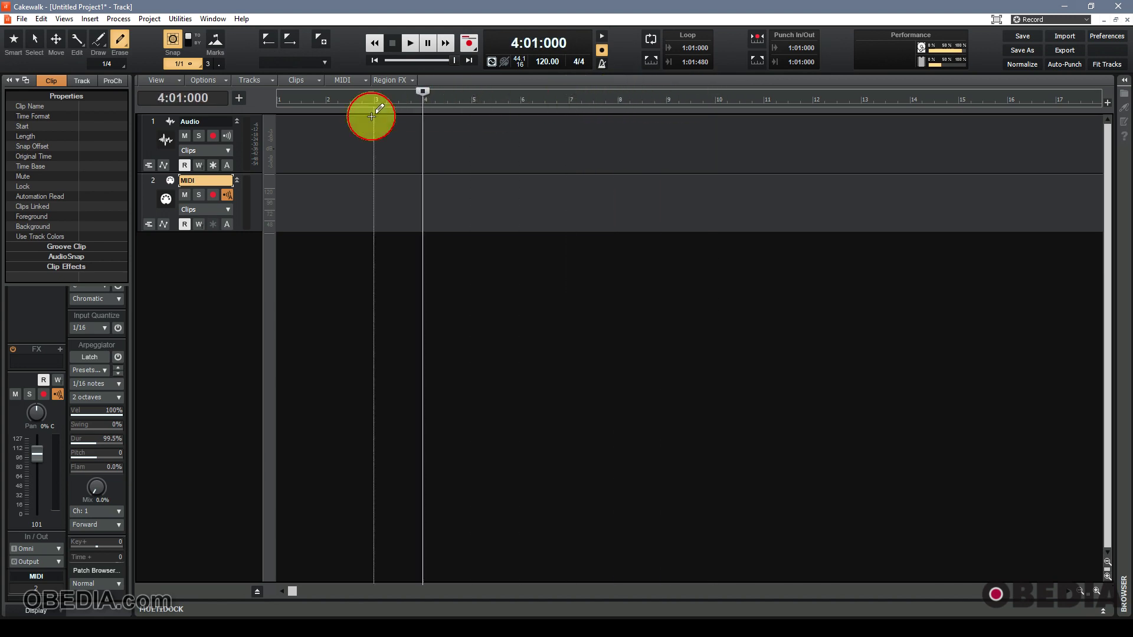
pyautogui.click(299, 101)
pyautogui.click(326, 99)
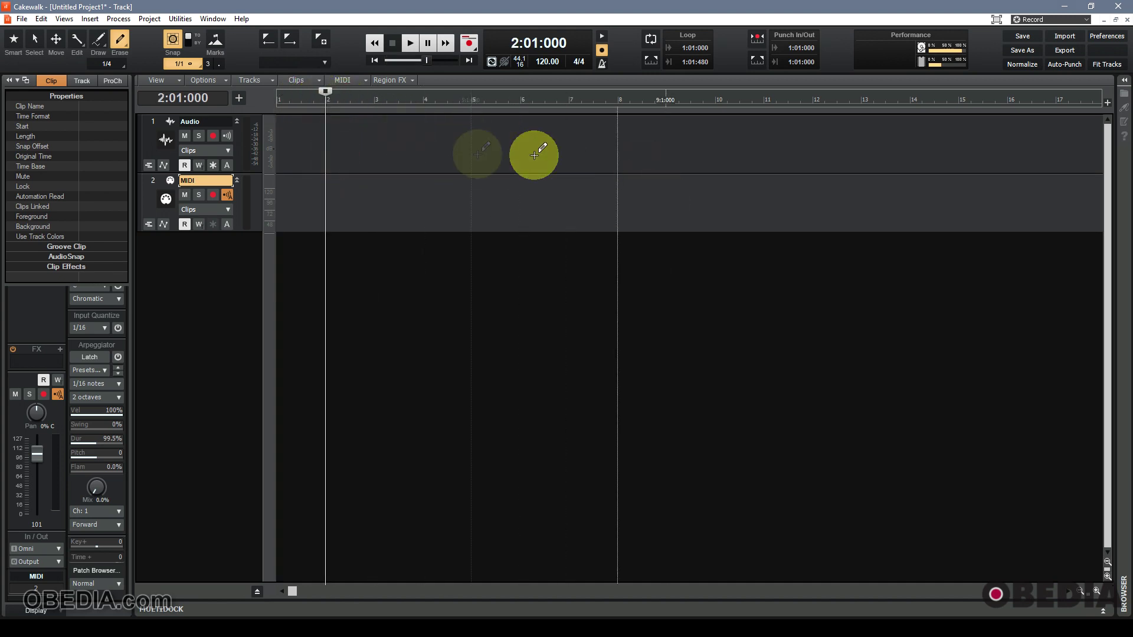
pyautogui.click(399, 102)
pyautogui.moveTo(398, 101); pyautogui.dragTo(619, 102)
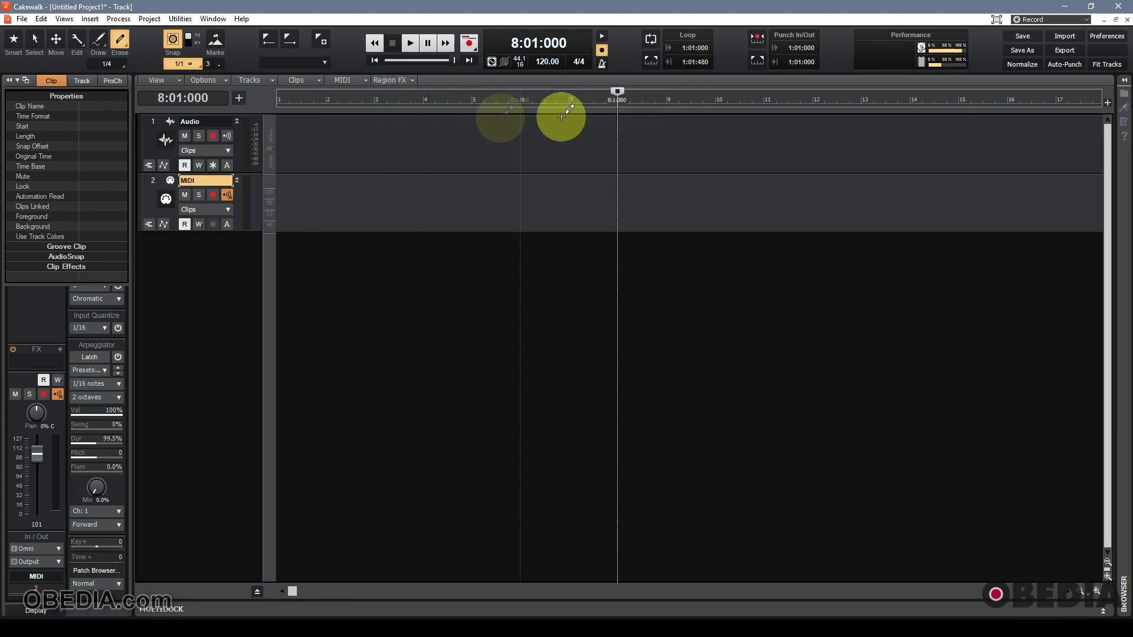
pyautogui.click(764, 101)
pyautogui.click(451, 99)
pyautogui.click(339, 101)
# - Review the time ruler's marker, loop and punch options without choosing one, and move the now time to 7:04:480
pyautogui.rightClick(392, 99)
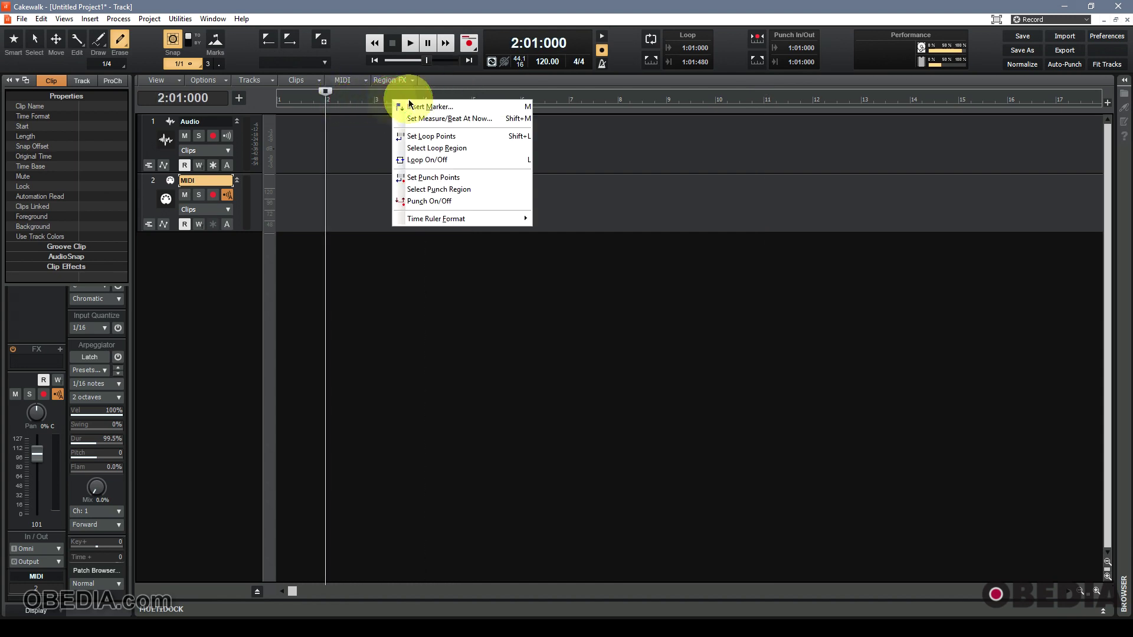
pyautogui.click(471, 332)
pyautogui.moveTo(322, 103); pyautogui.dragTo(627, 101)
pyautogui.moveTo(478, 110); pyautogui.dragTo(612, 101)
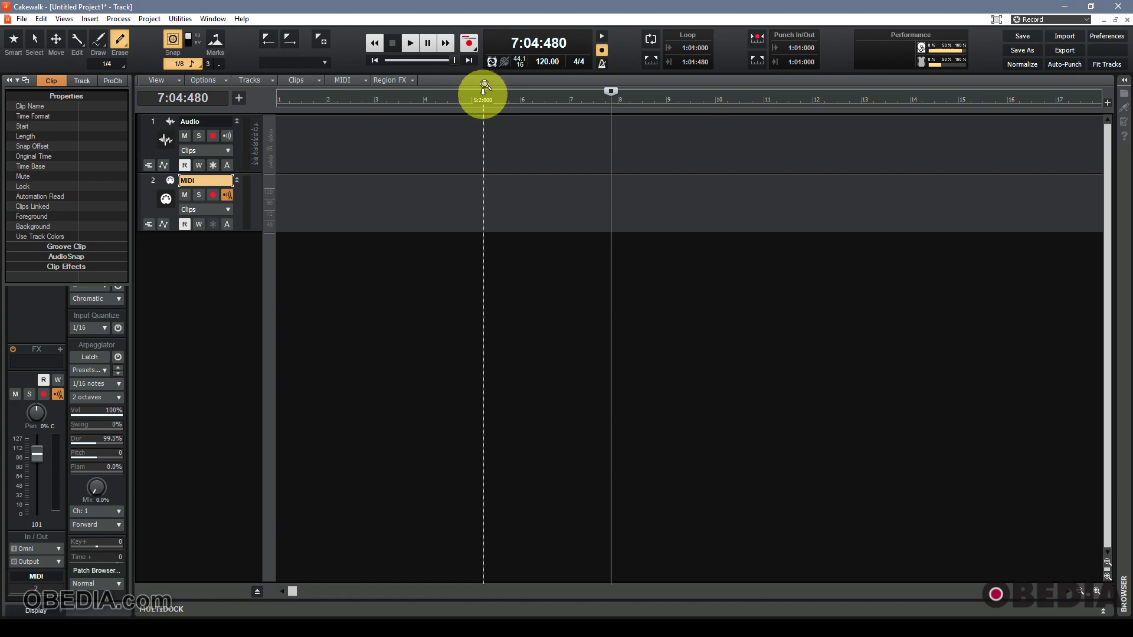
# - Zoom the timeline in to sample level and back out to about 27 measures
pyautogui.scroll(10, 482, 94)
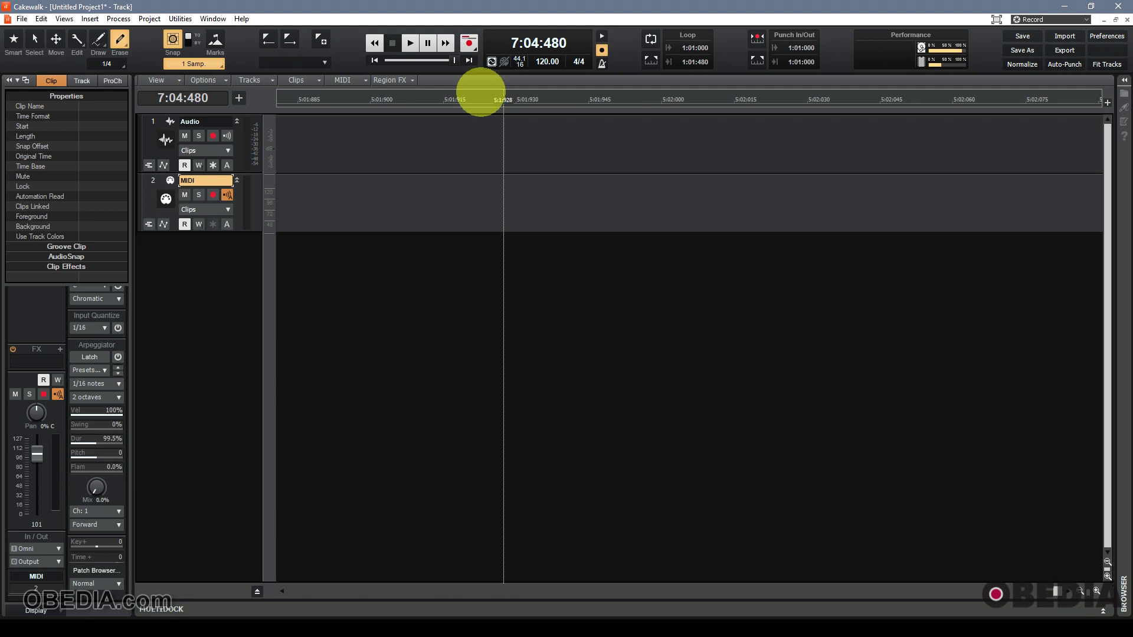
pyautogui.scroll(-10, 482, 101)
pyautogui.scroll(4, 485, 99)
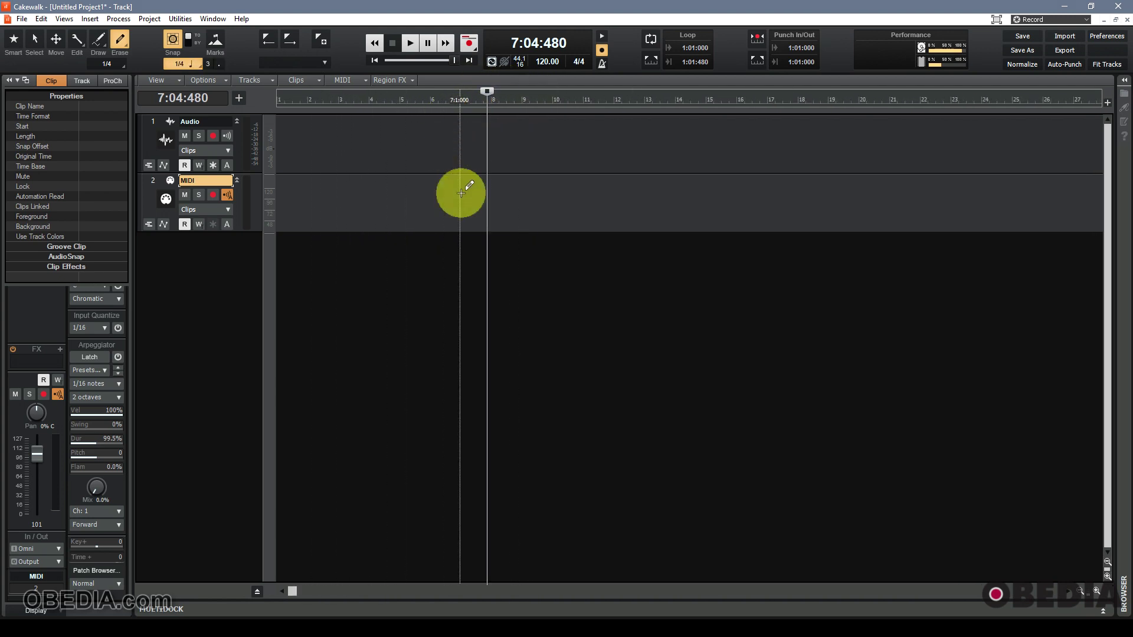
# - With the now time at the project start, rename the Audio track to begin with "session name -" and increase its height
pyautogui.click(203, 155)
pyautogui.press('w')
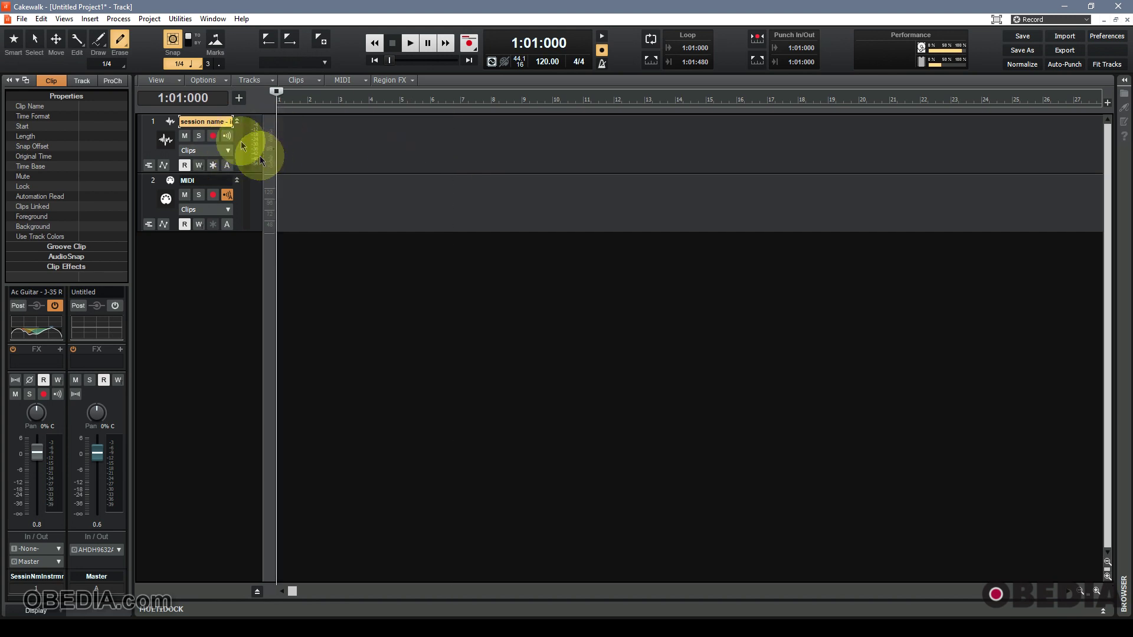
pyautogui.moveTo(197, 173); pyautogui.dragTo(197, 243)
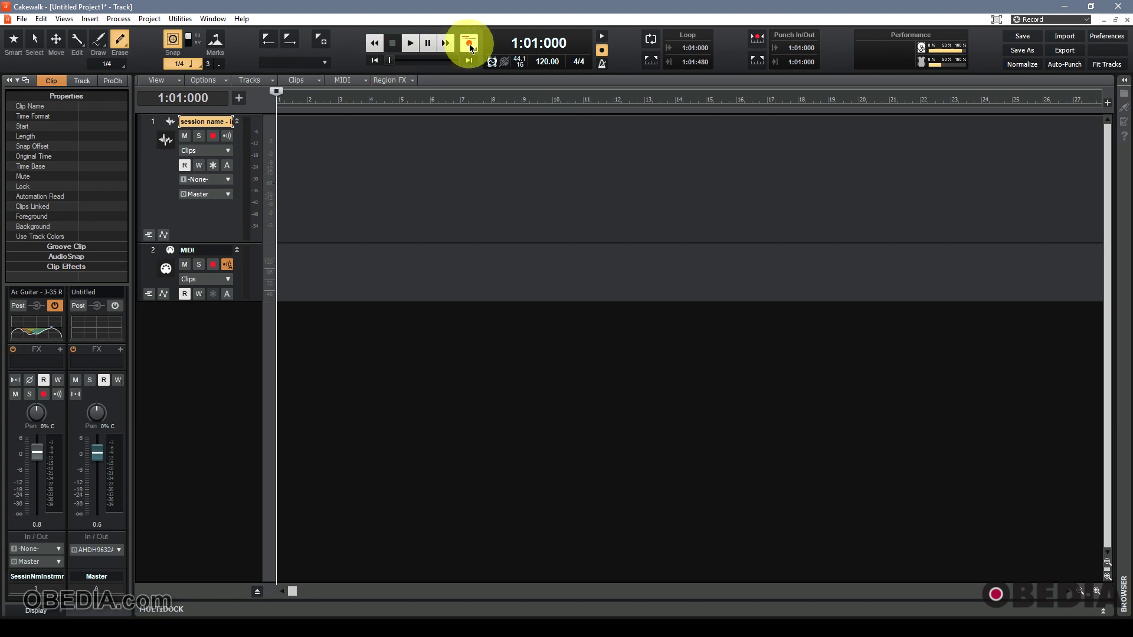
# - Arm the first track, record nearly three measures of audio from the project start, and disarm the track
pyautogui.click(213, 136)
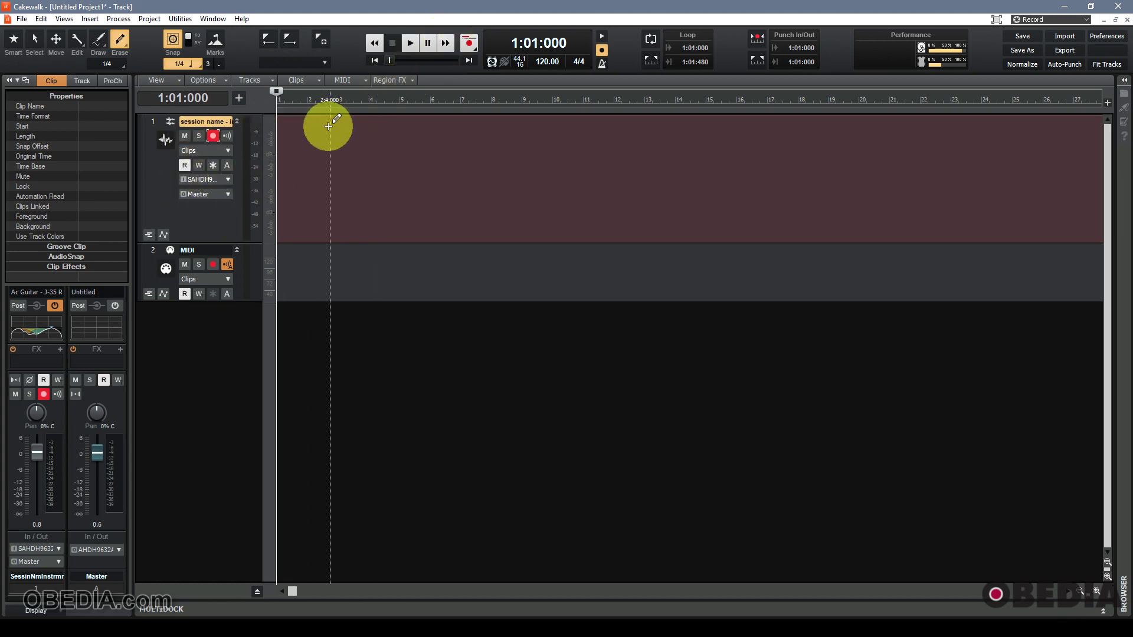
pyautogui.click(469, 44)
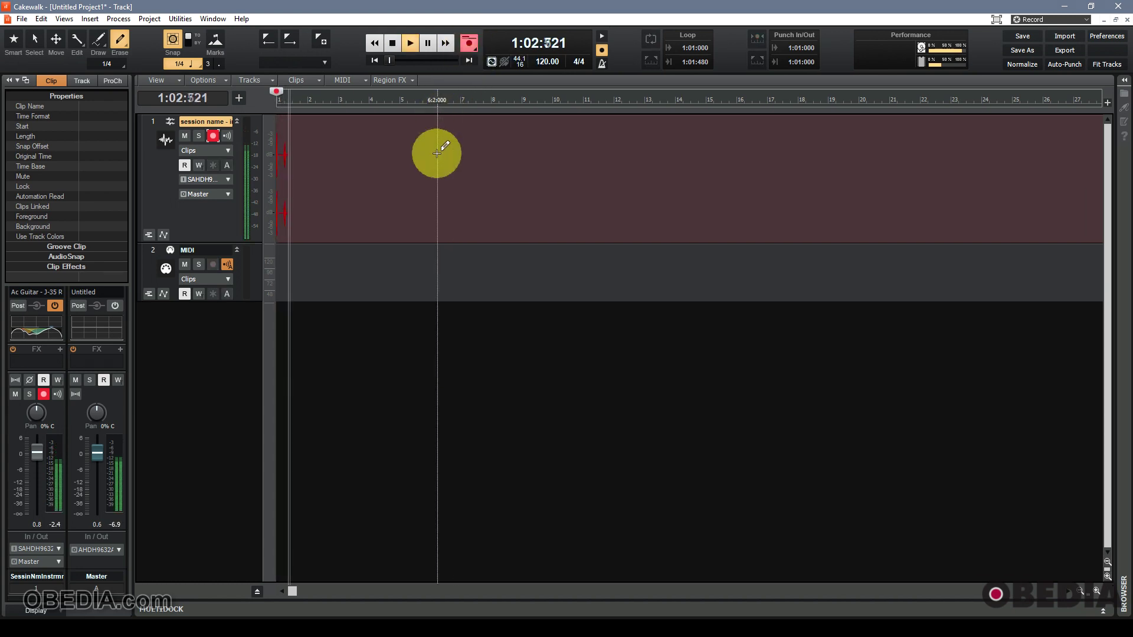
pyautogui.click(393, 45)
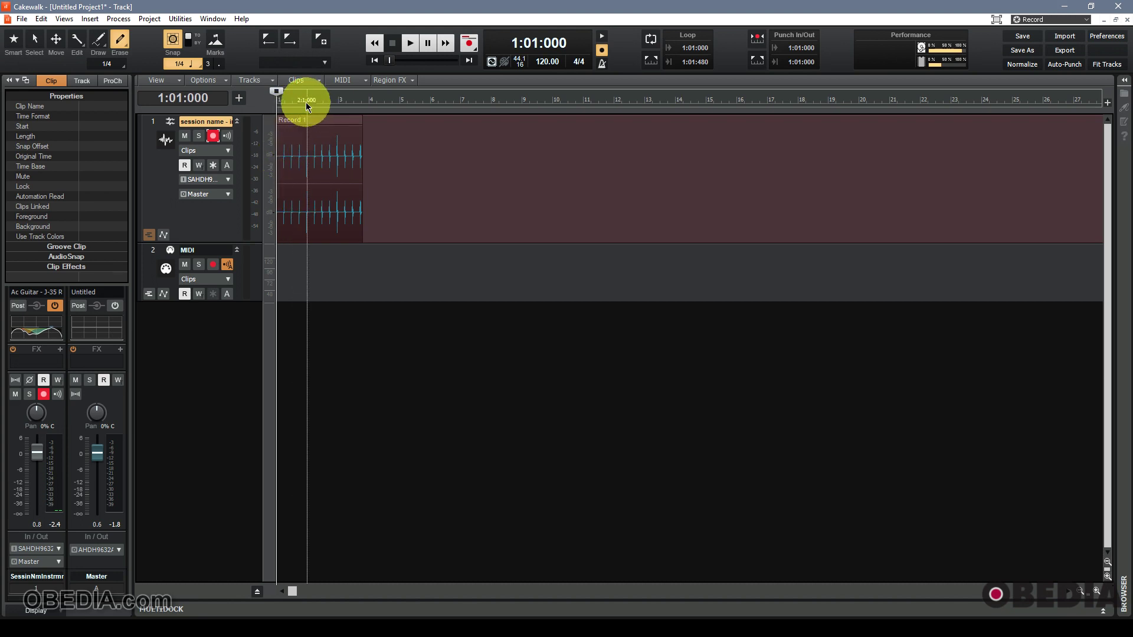
pyautogui.moveTo(305, 82); pyautogui.dragTo(352, 103)
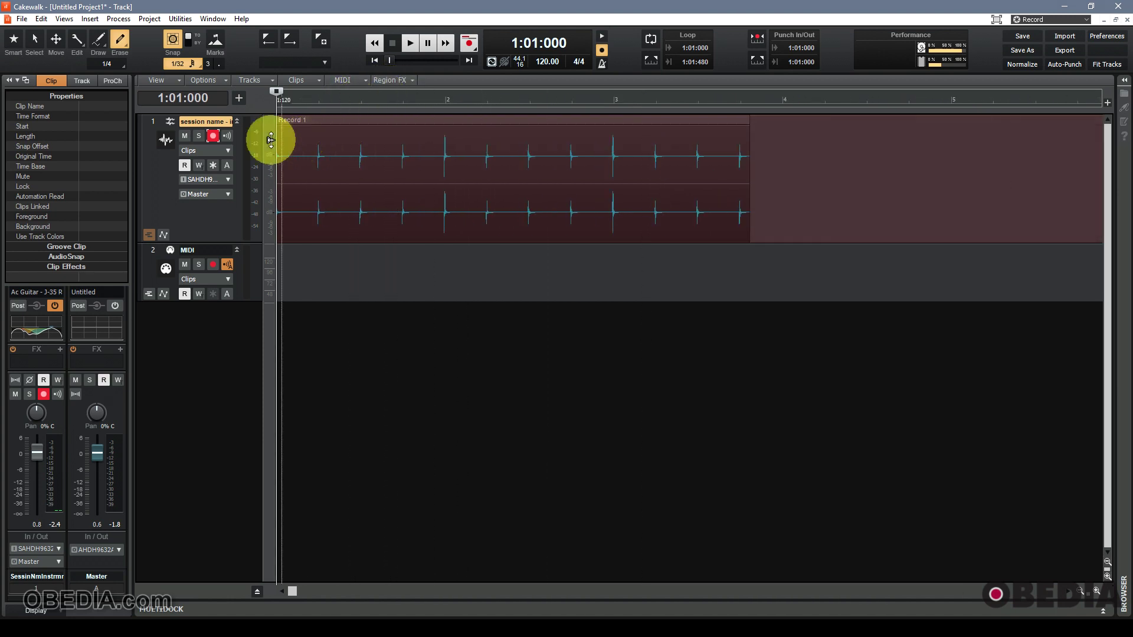
pyautogui.click(210, 139)
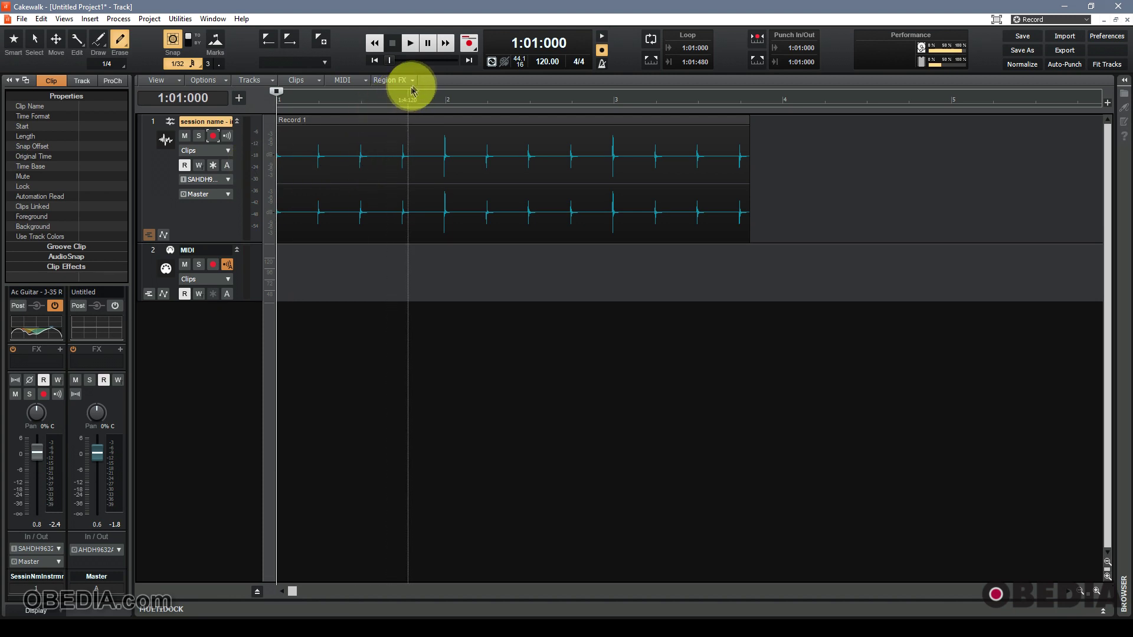
# - Switch to the Smart tool and select the time range from about 1:02 to 2:02 on the time ruler
pyautogui.moveTo(413, 94); pyautogui.dragTo(458, 104)
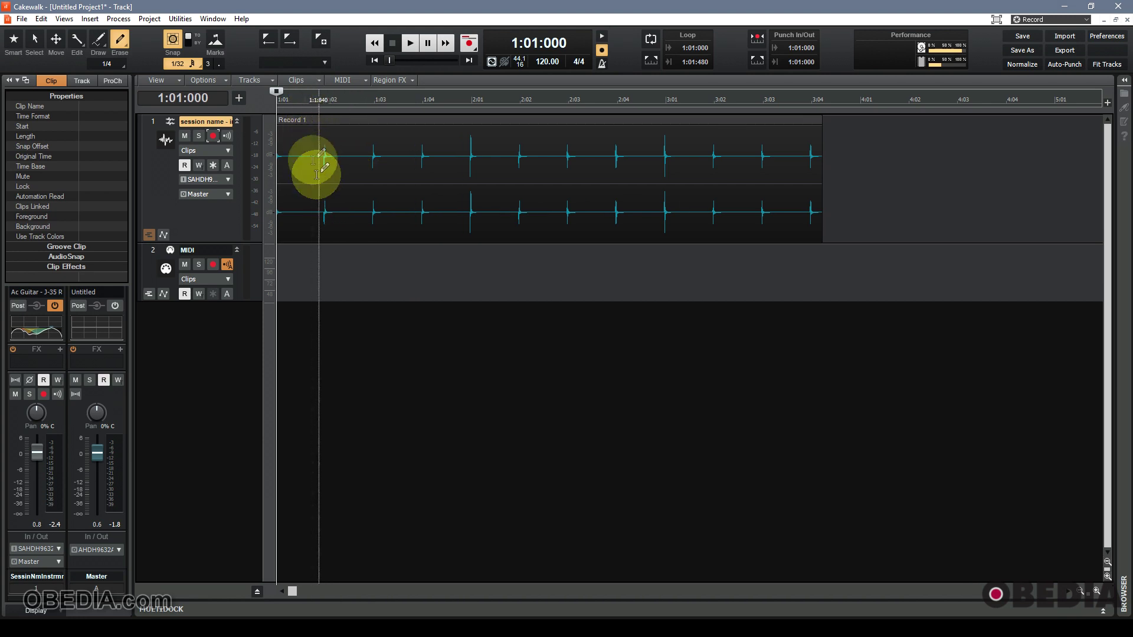
pyautogui.click(13, 40)
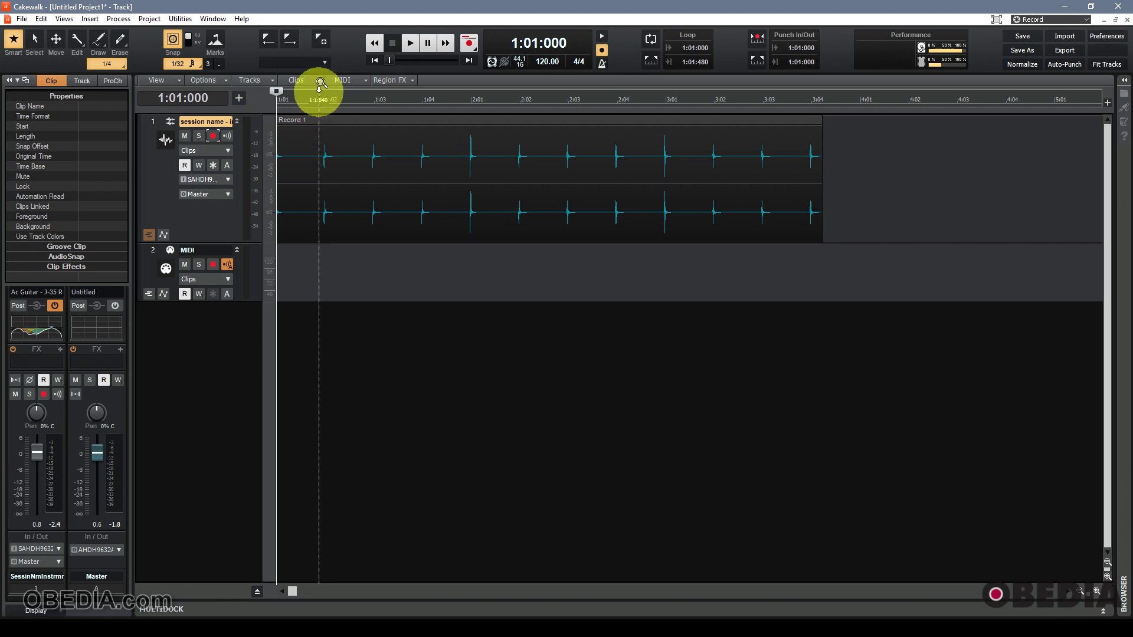
pyautogui.moveTo(320, 105); pyautogui.dragTo(519, 111)
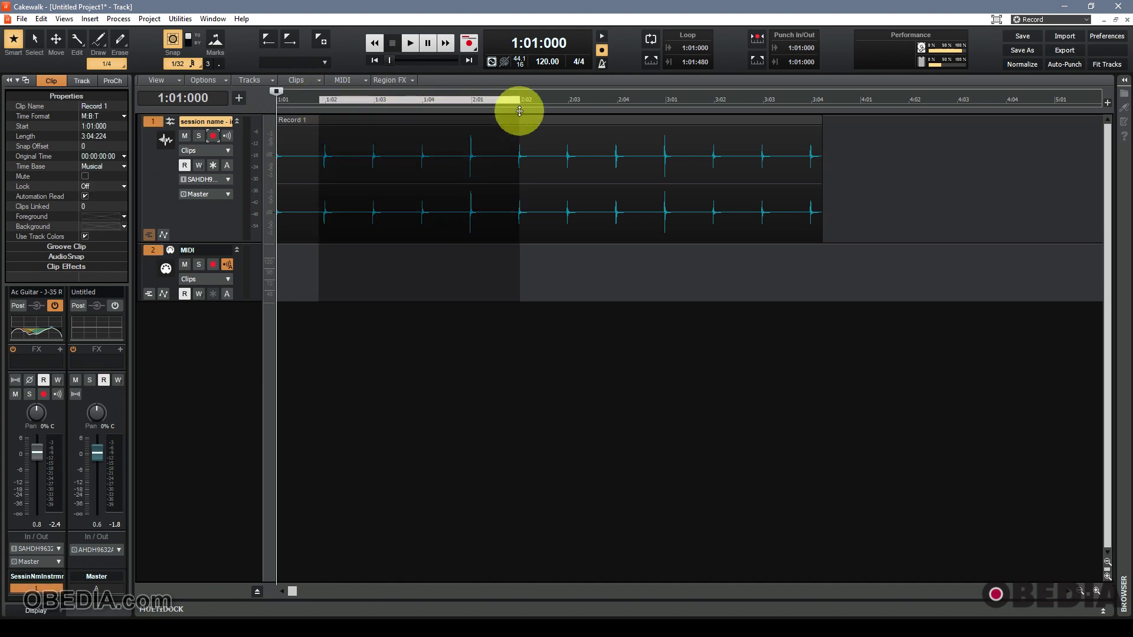
# - Select the whole Record 1 clip, try moving it along the first track by its header, and undo the move
pyautogui.click(349, 146)
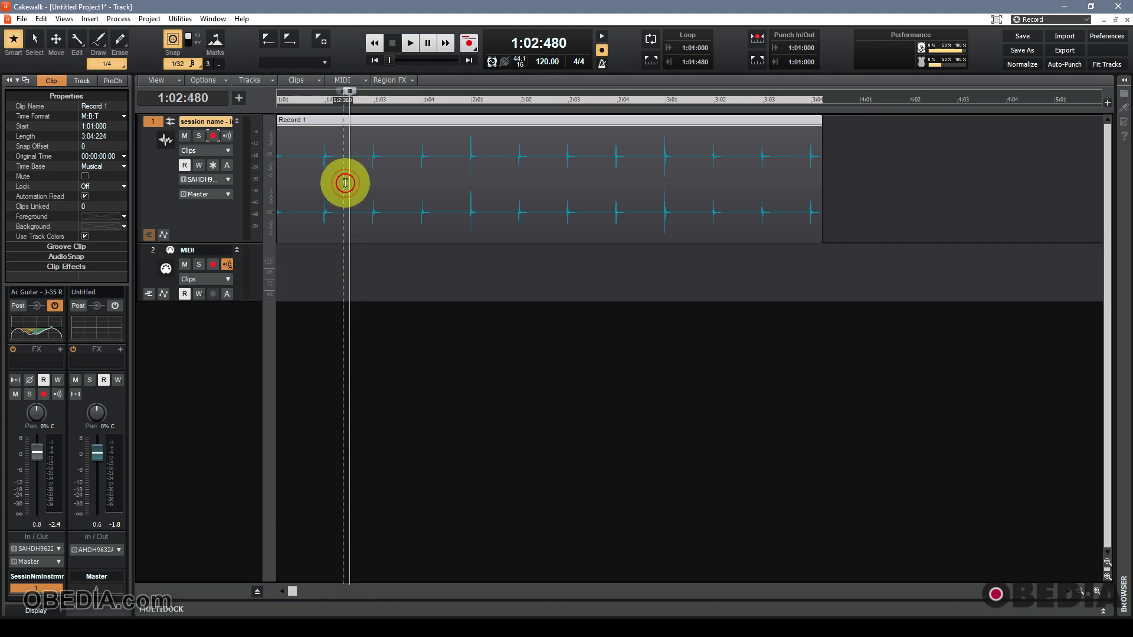
pyautogui.click(330, 145)
pyautogui.moveTo(333, 121); pyautogui.dragTo(534, 121)
pyautogui.hotkey('ctrl', 'z')
pyautogui.moveTo(311, 118); pyautogui.dragTo(404, 119)
pyautogui.moveTo(301, 126); pyautogui.dragTo(302, 126)
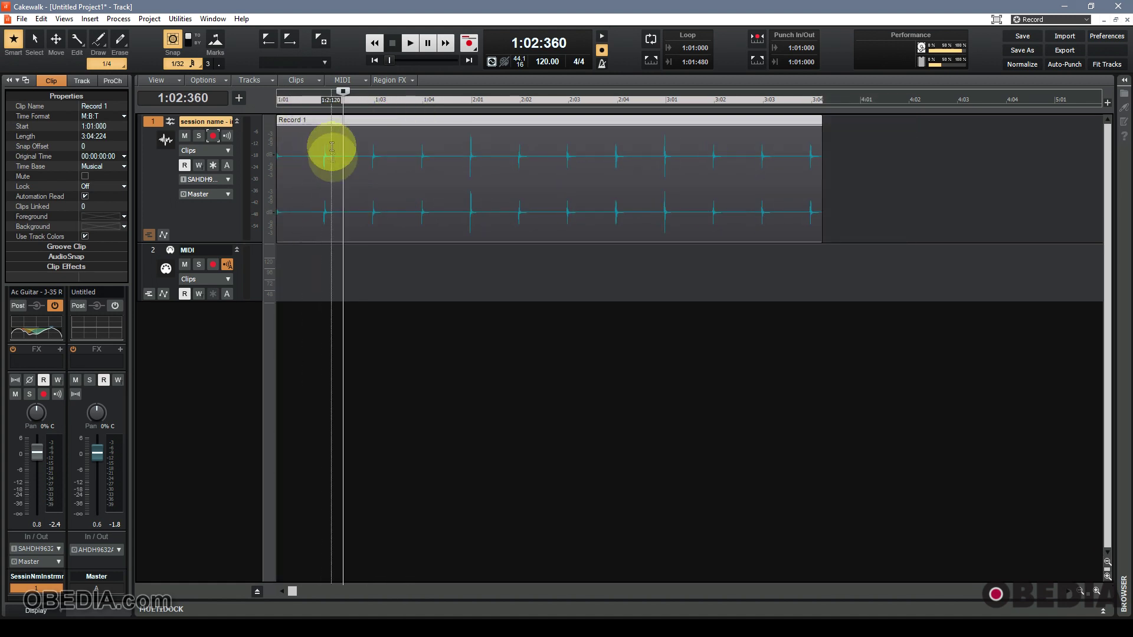
# - Try moving the section of the Record 1 clip from about 1:02 to 2:03 to measure 4, and undo the move
pyautogui.moveTo(337, 170); pyautogui.dragTo(555, 164)
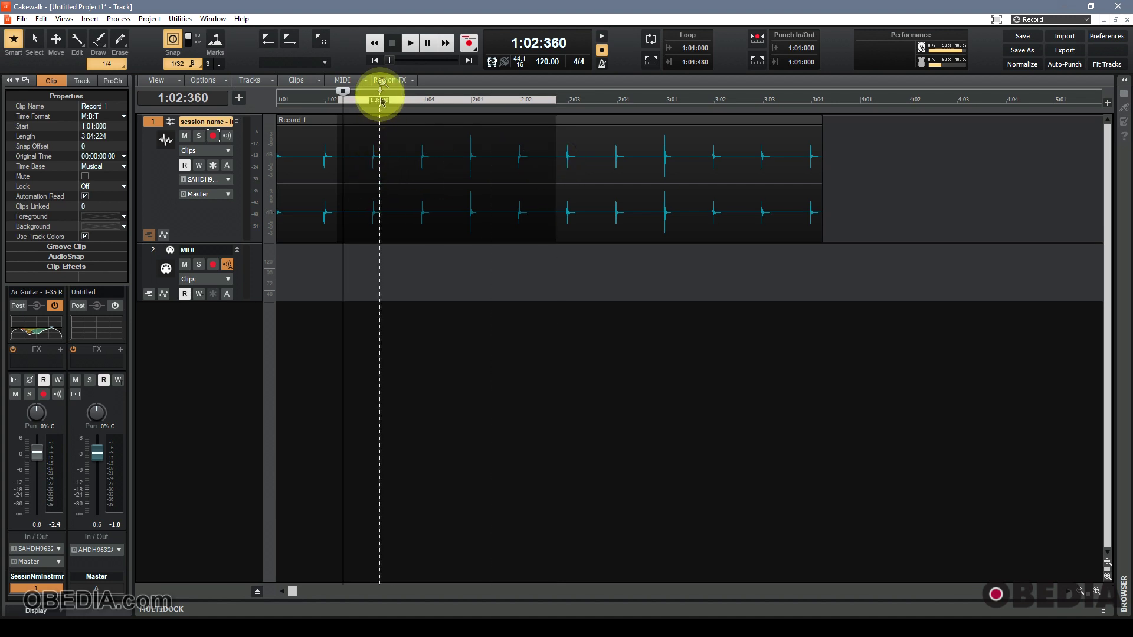
pyautogui.moveTo(372, 124); pyautogui.dragTo(876, 171)
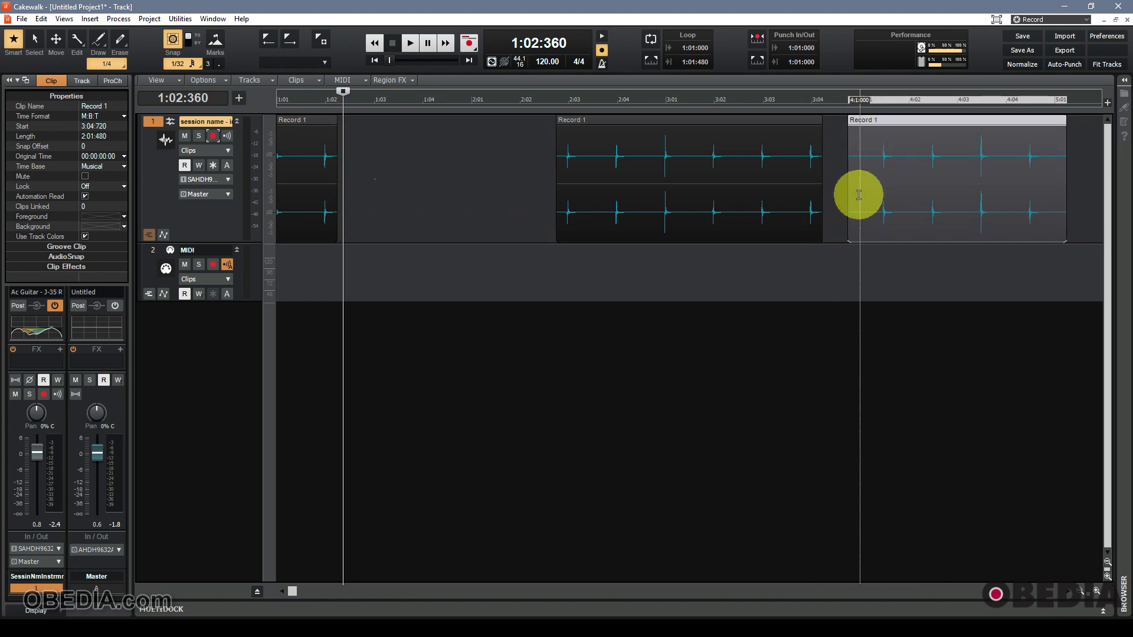
pyautogui.hotkey('ctrl', 'z')
# - Shape the first track's Pan automation over the clip with three nodes alternating up and down, and set the edit filter back to Clips
pyautogui.click(205, 151)
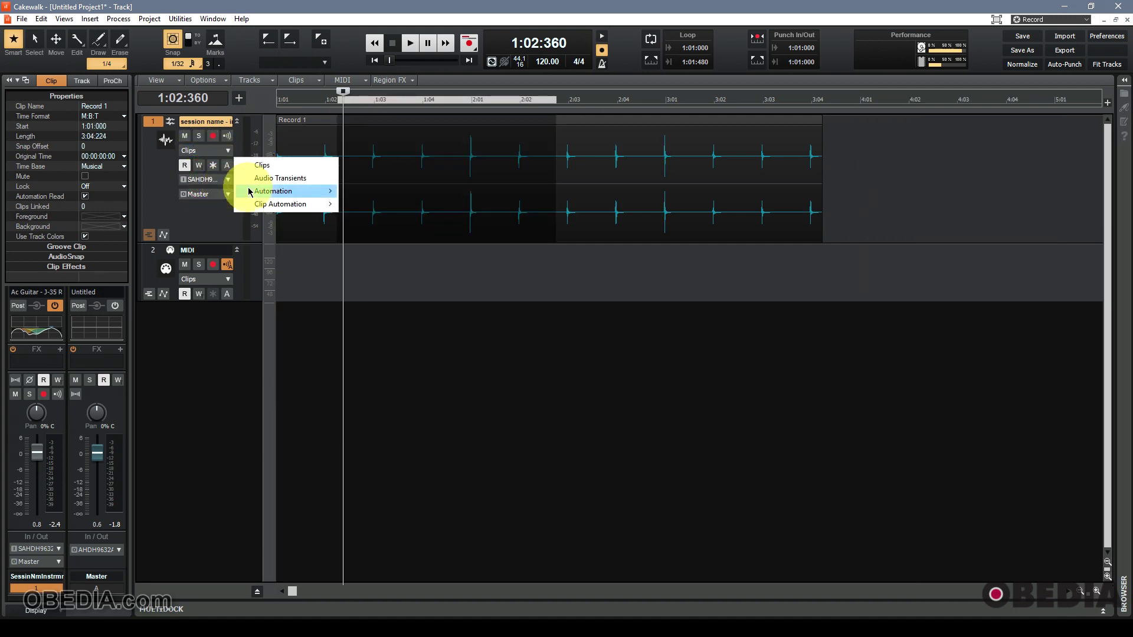
pyautogui.moveTo(264, 193)
pyautogui.click(402, 205)
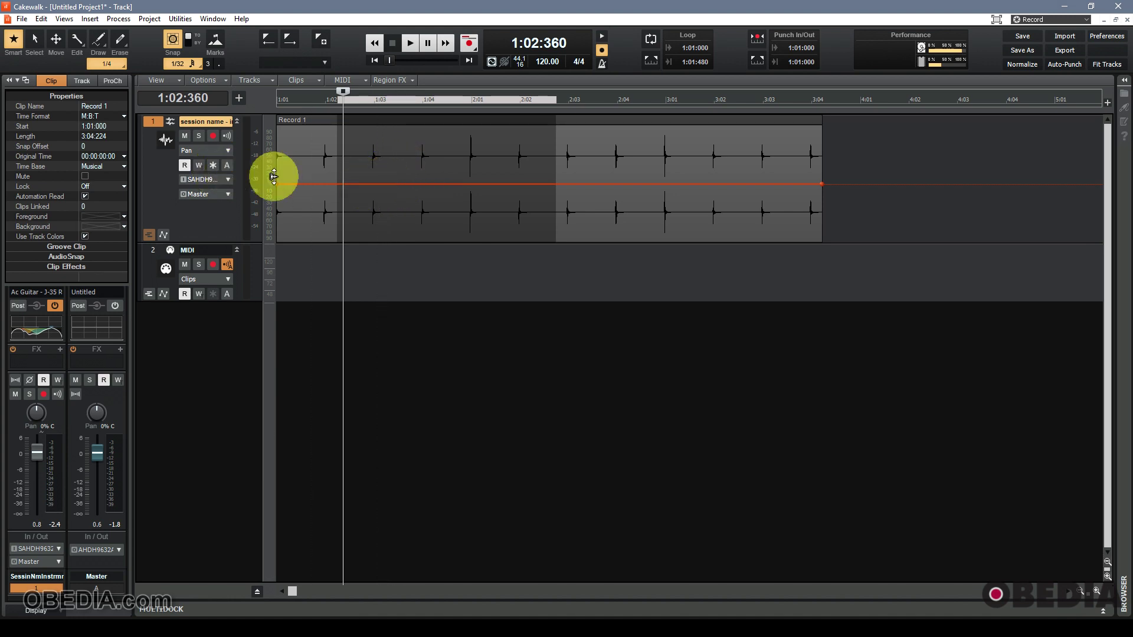
pyautogui.moveTo(378, 181)
pyautogui.mouseDown()
pyautogui.moveTo(462, 167)
pyautogui.moveTo(475, 179)
pyautogui.moveTo(437, 164)
pyautogui.moveTo(549, 198)
pyautogui.moveTo(589, 165)
pyautogui.moveTo(567, 197)
pyautogui.moveTo(586, 169)
pyautogui.mouseUp()
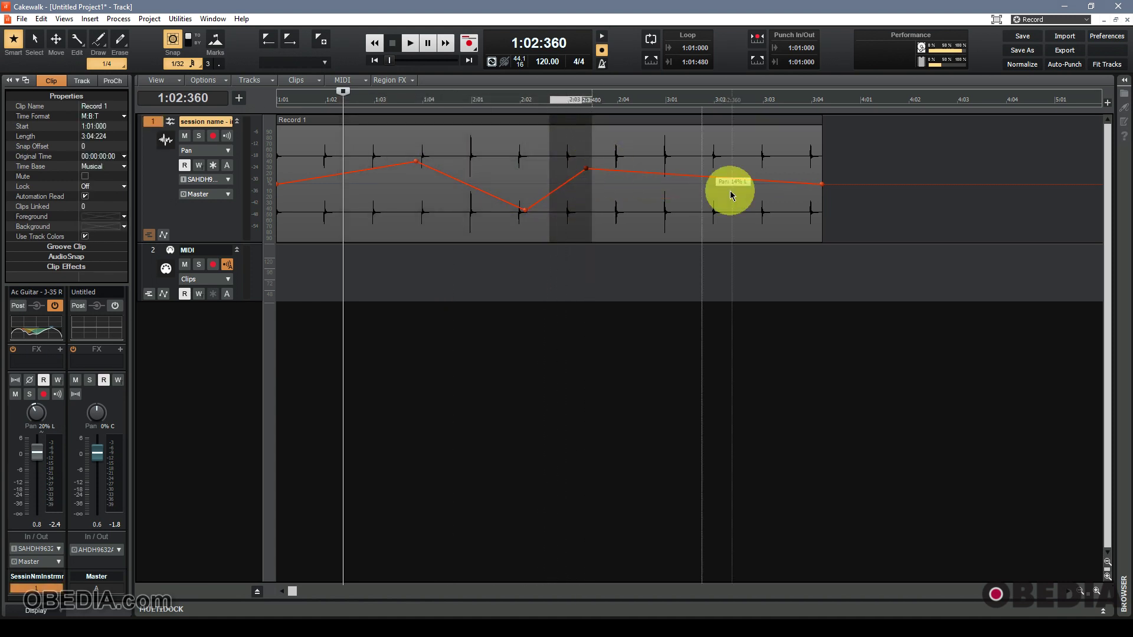
pyautogui.click(228, 151)
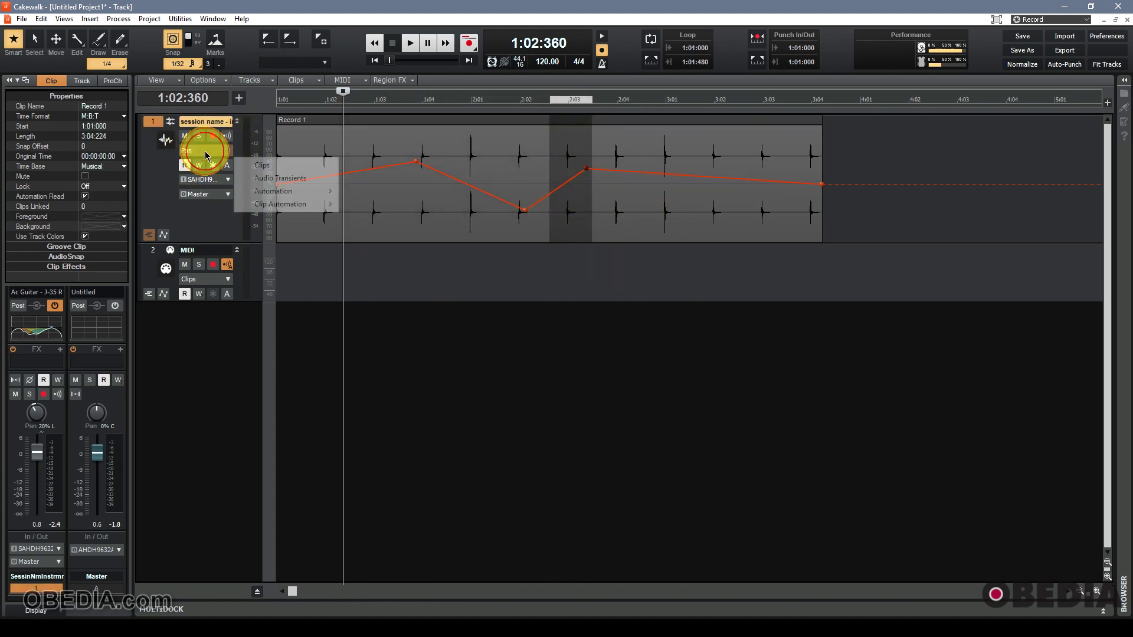
pyautogui.click(257, 166)
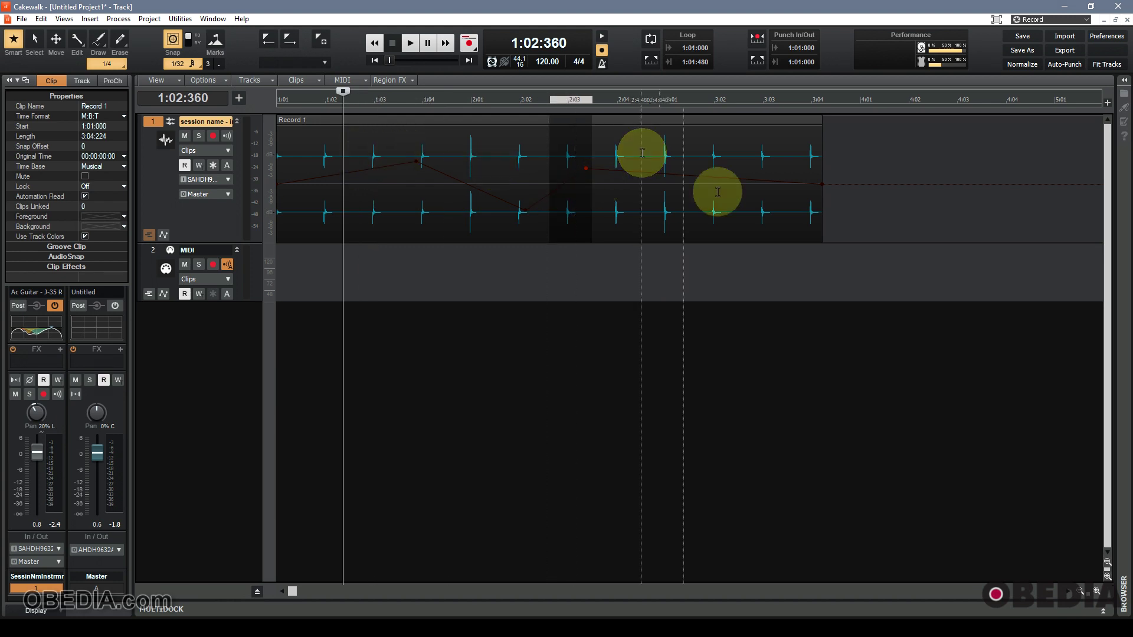
# - Open the Record 1 clip in the Loop Construction view, and open the Console view beside it, switching between the two and ending on the Console
pyautogui.click(350, 160)
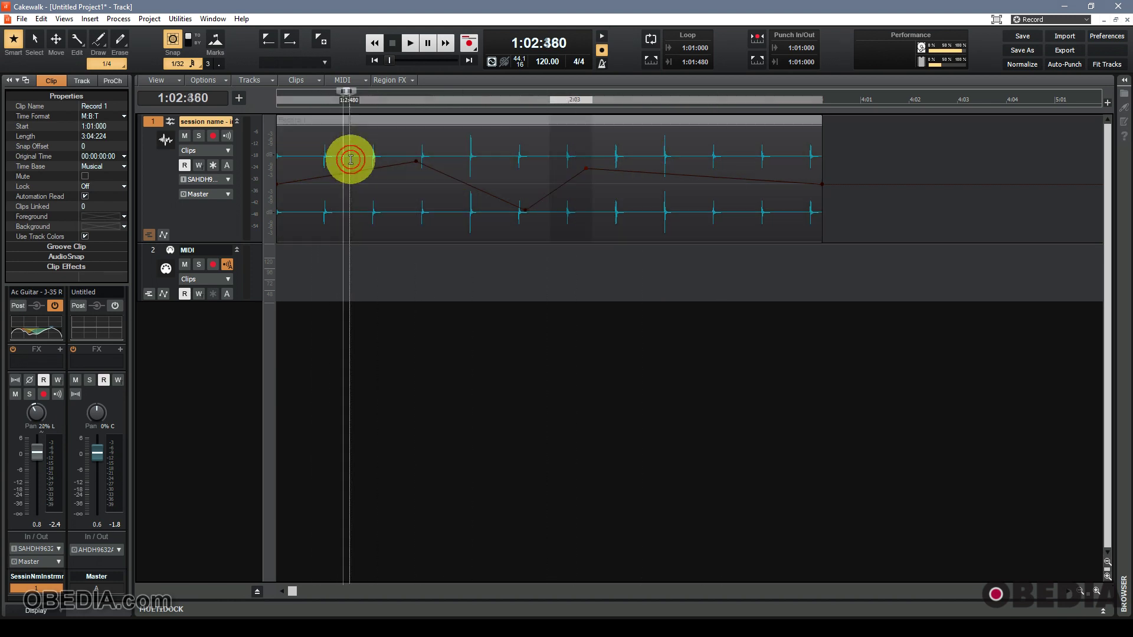
pyautogui.doubleClick(350, 159)
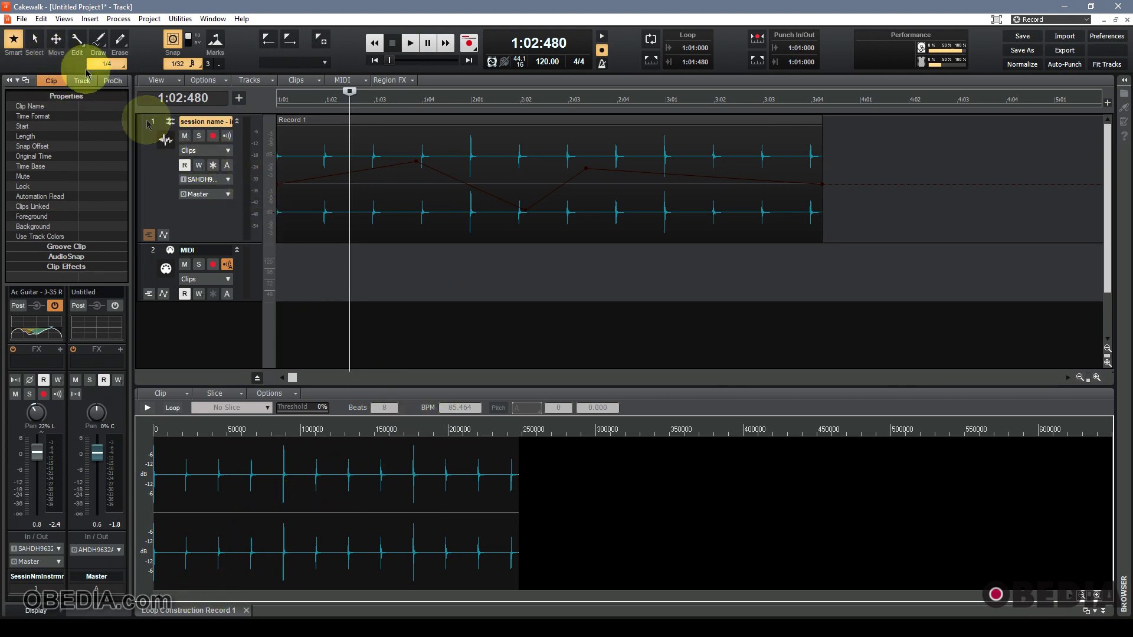
pyautogui.click(54, 20)
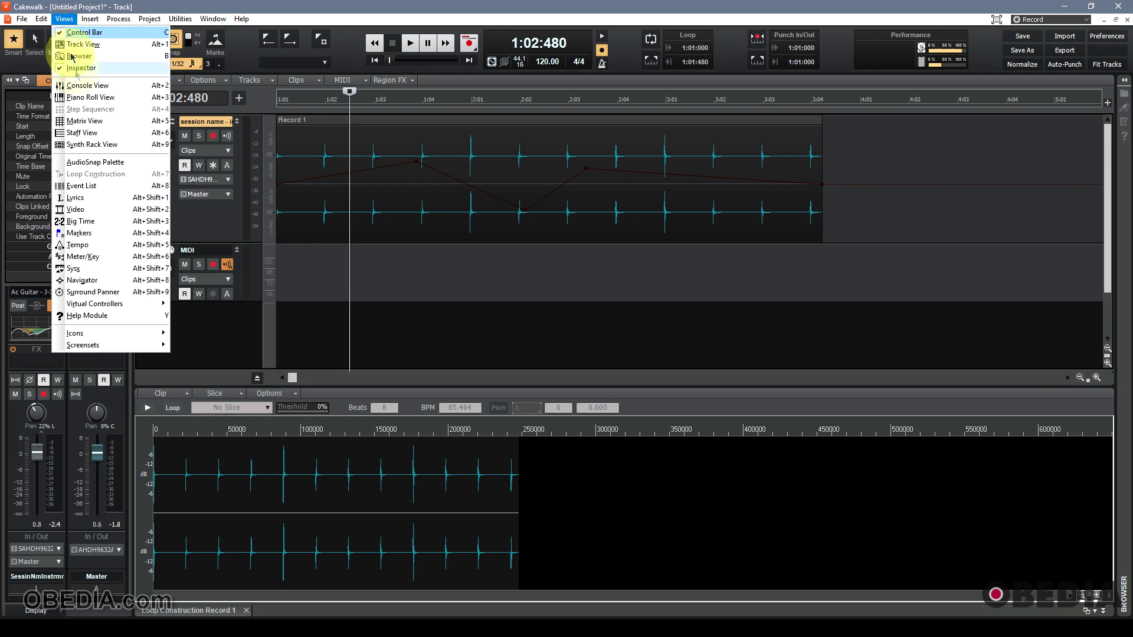
pyautogui.click(85, 86)
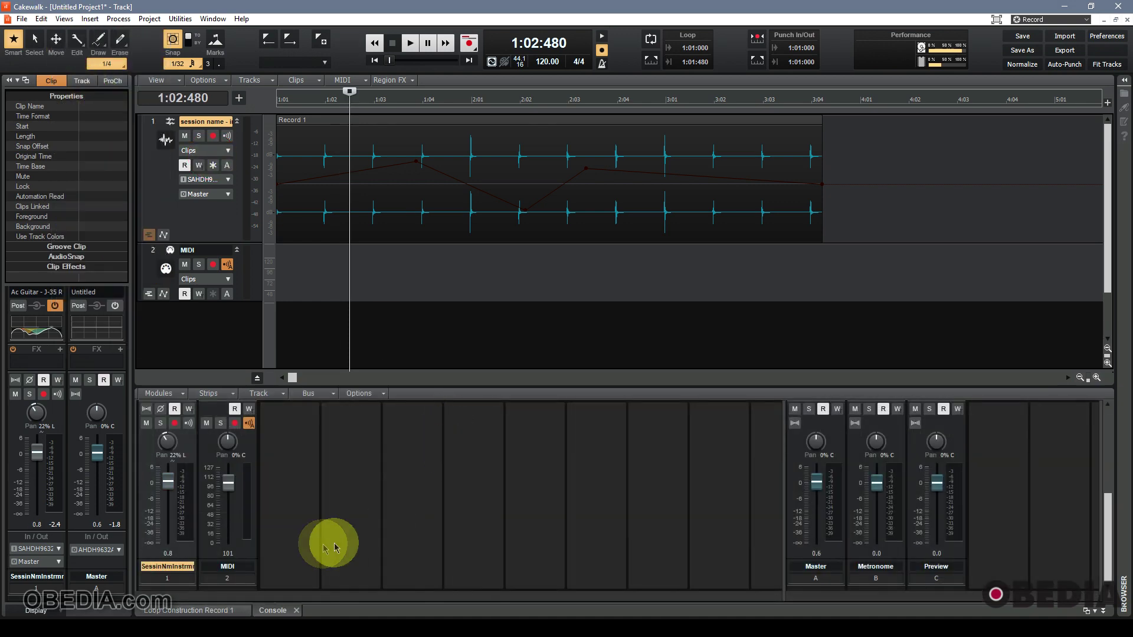
pyautogui.click(201, 610)
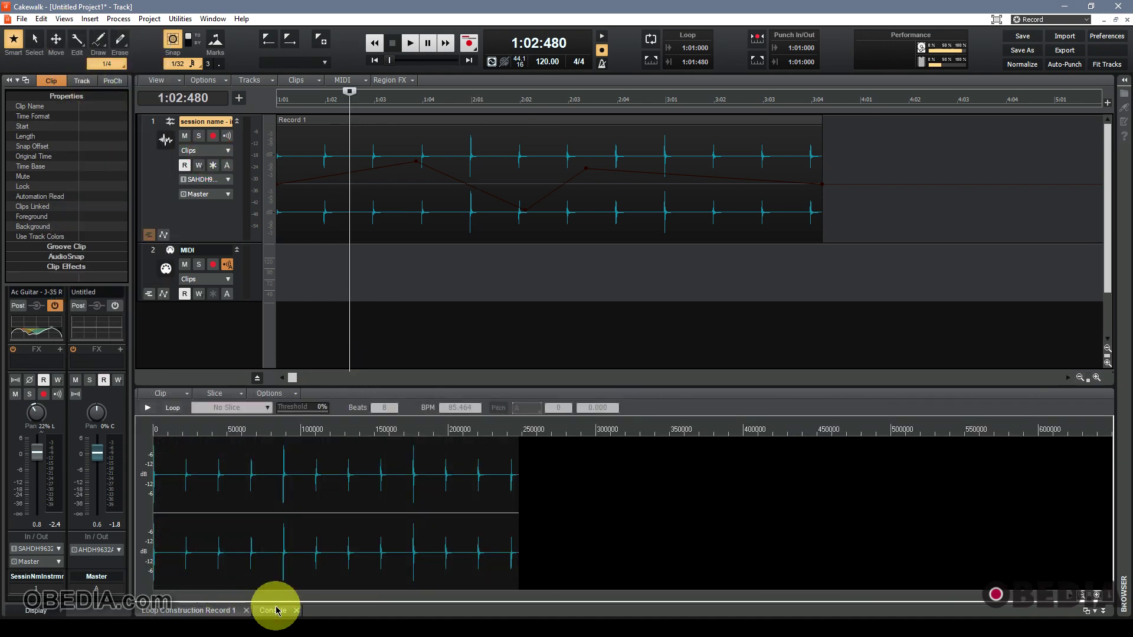
pyautogui.click(272, 610)
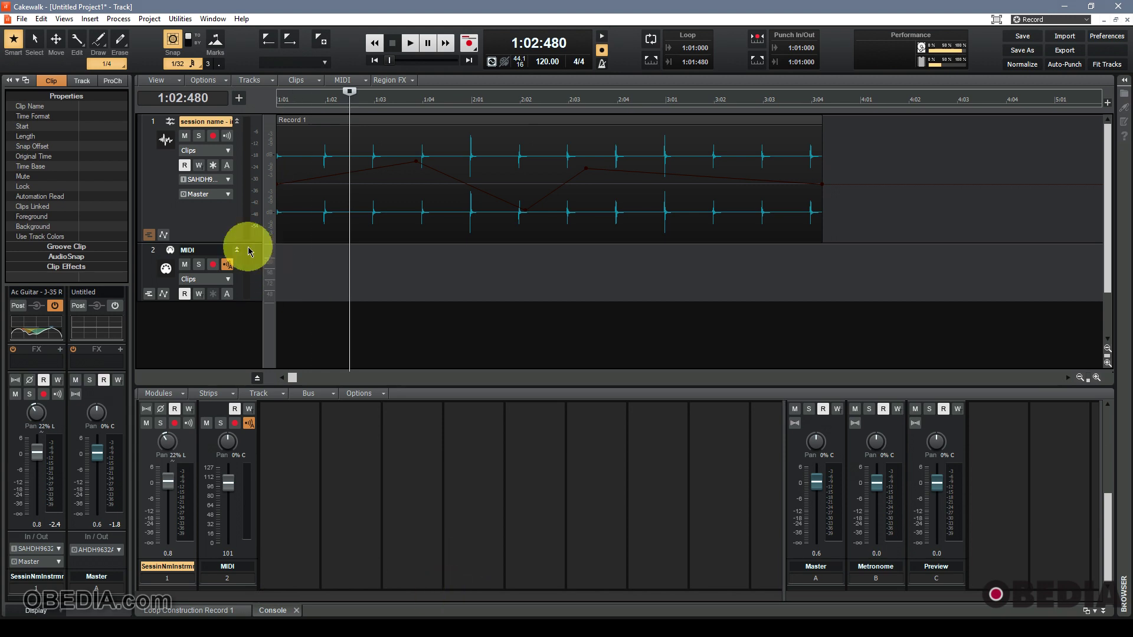
# - Reduce the first track's height and enlarge the MIDI track until its input and output fields show
pyautogui.moveTo(220, 239); pyautogui.dragTo(225, 202)
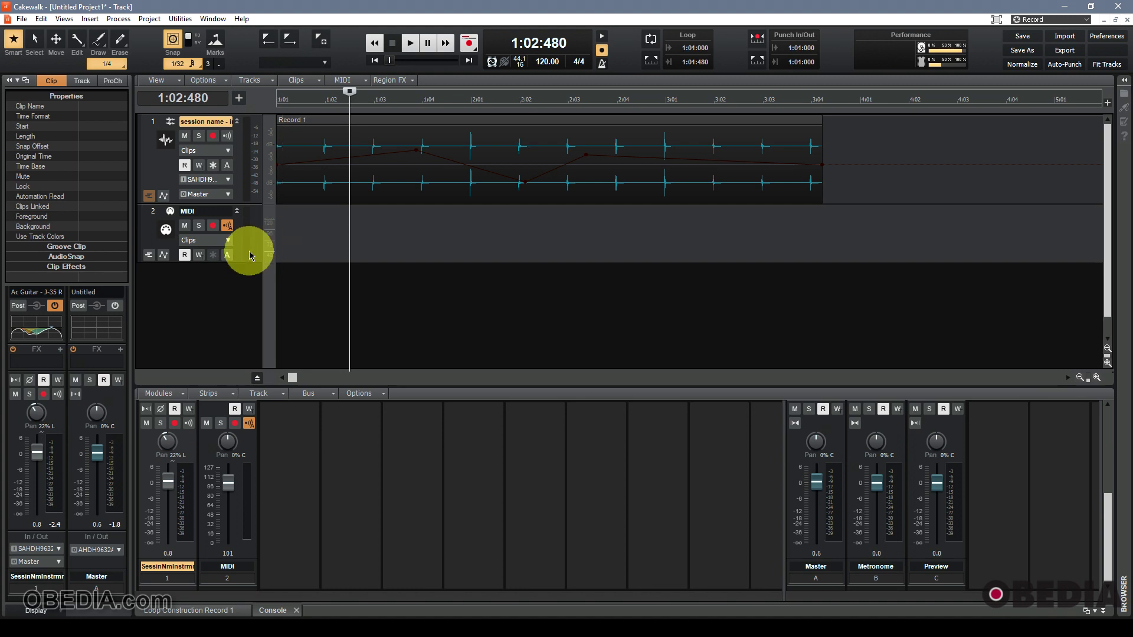
pyautogui.moveTo(243, 265); pyautogui.dragTo(243, 298)
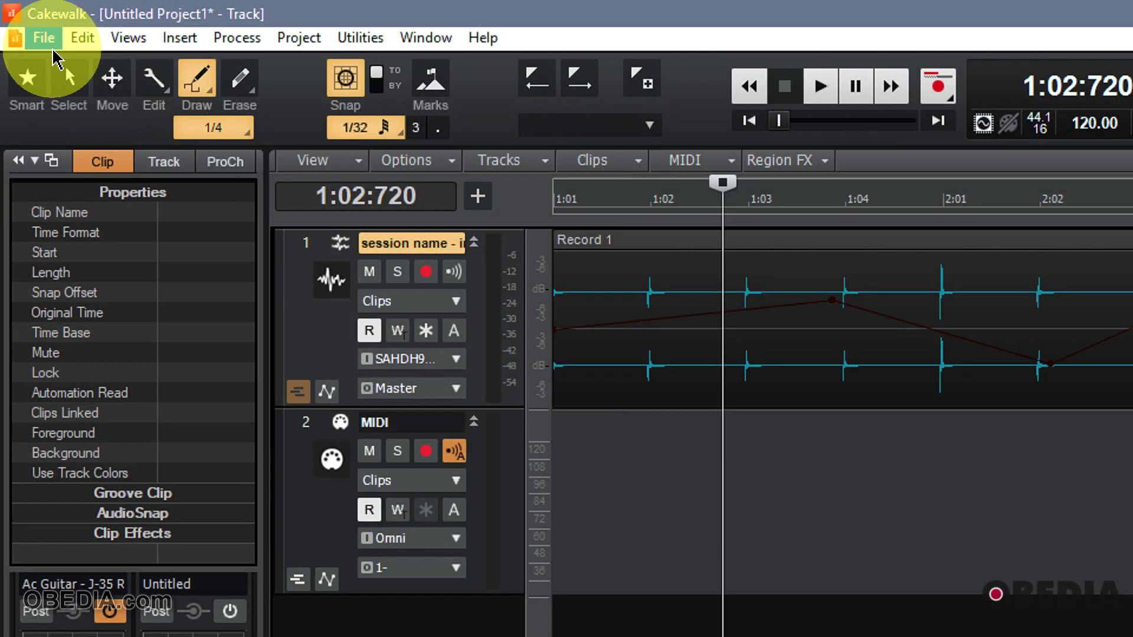
# - Open the audio export dialog and review the available file types, leaving Wave selected
pyautogui.click(28, 24)
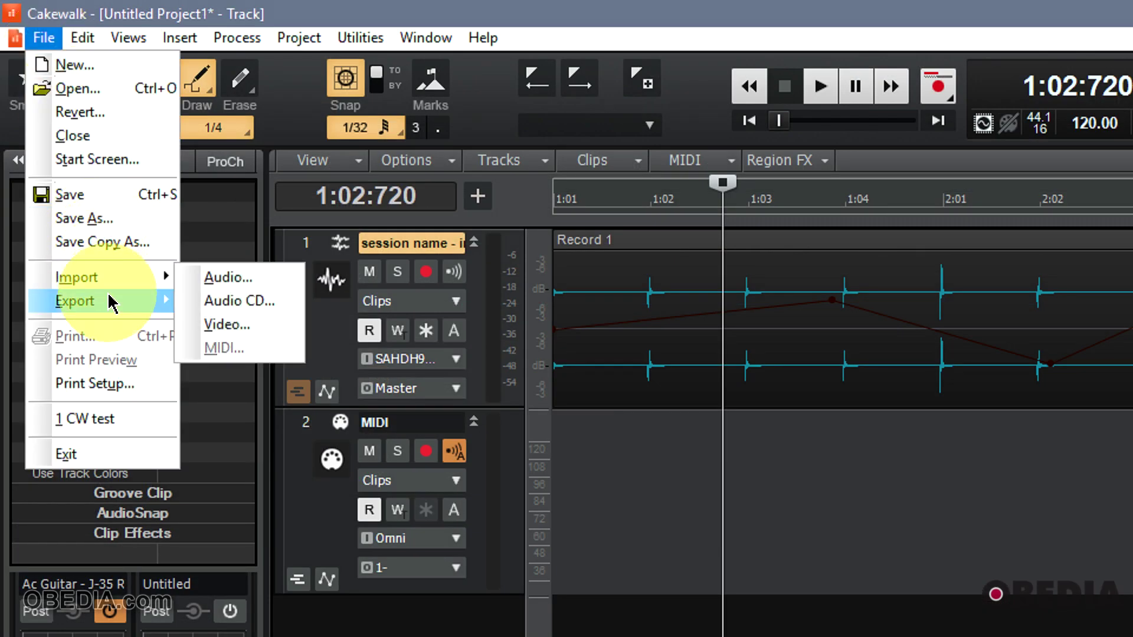
pyautogui.moveTo(127, 301)
pyautogui.click(218, 302)
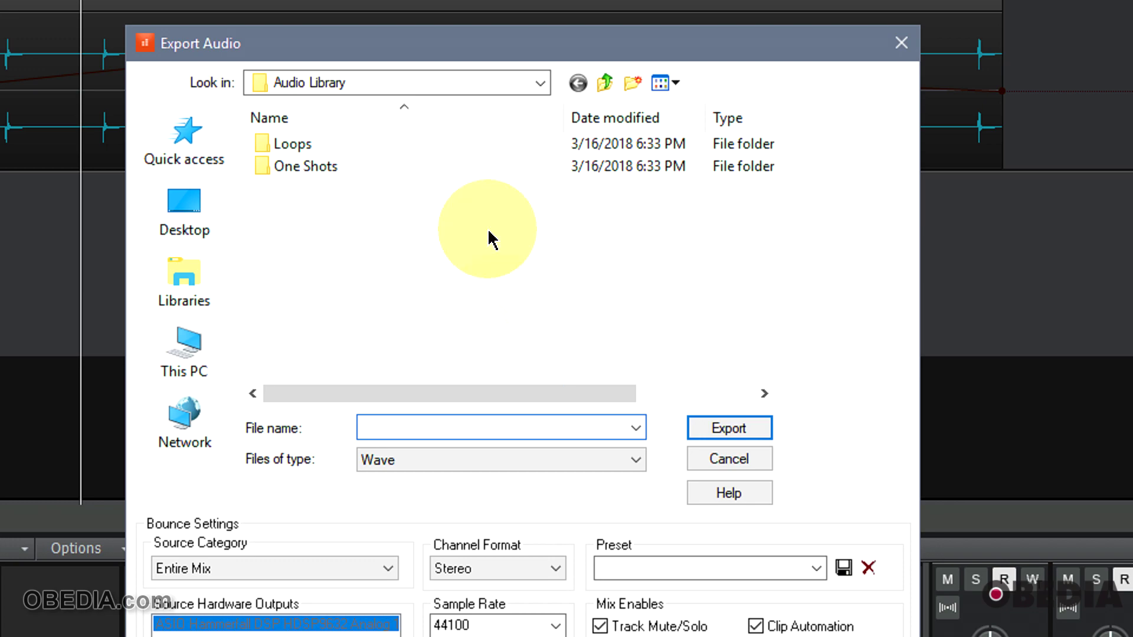
pyautogui.click(434, 466)
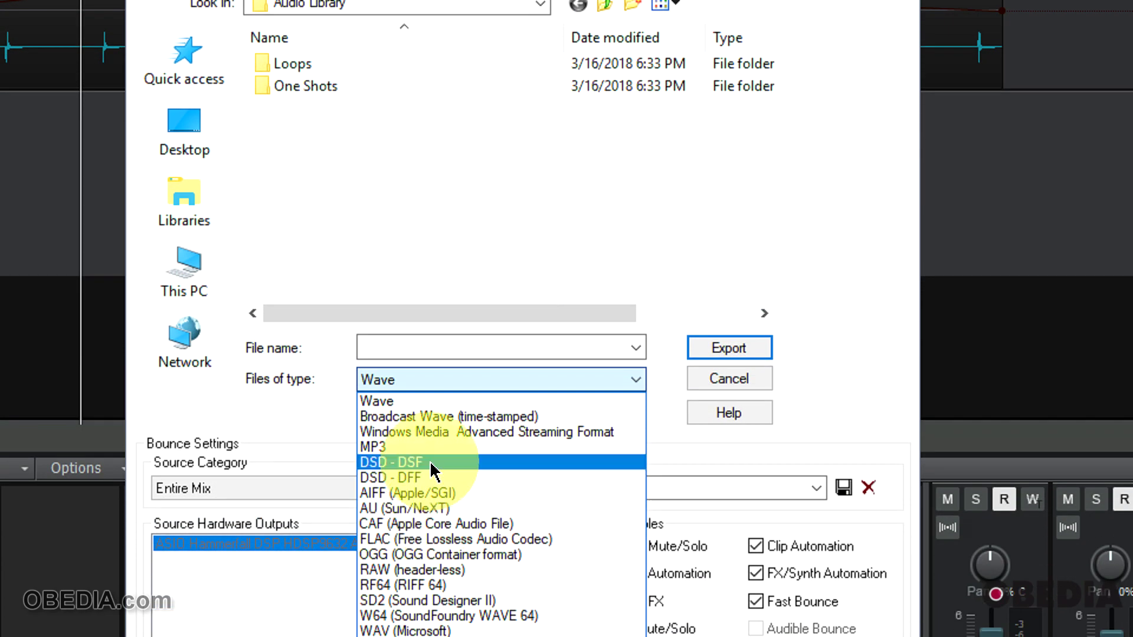
pyautogui.click(316, 430)
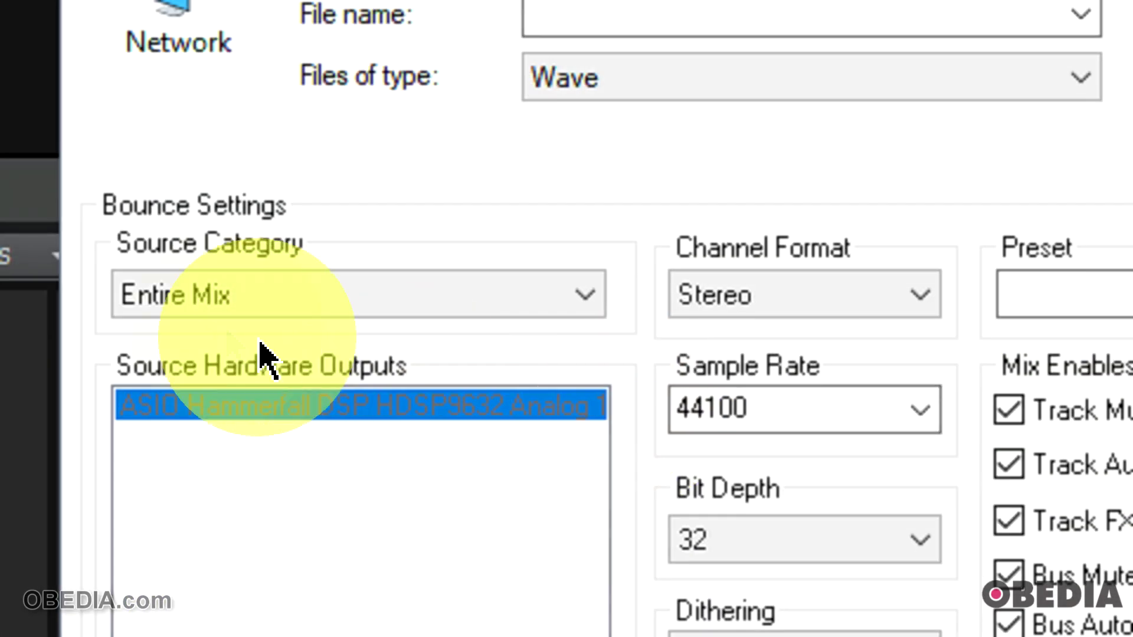
# - Review the export dialog's source category, dithering and preset choices without changing them, and leave the dialog without exporting
pyautogui.click(309, 298)
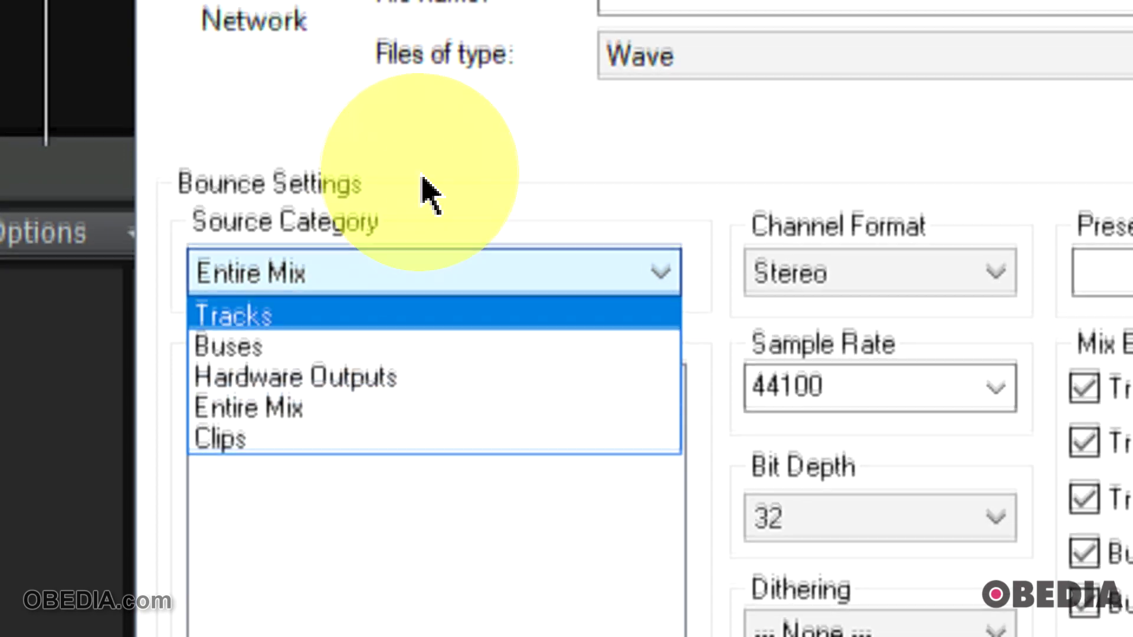
pyautogui.click(422, 178)
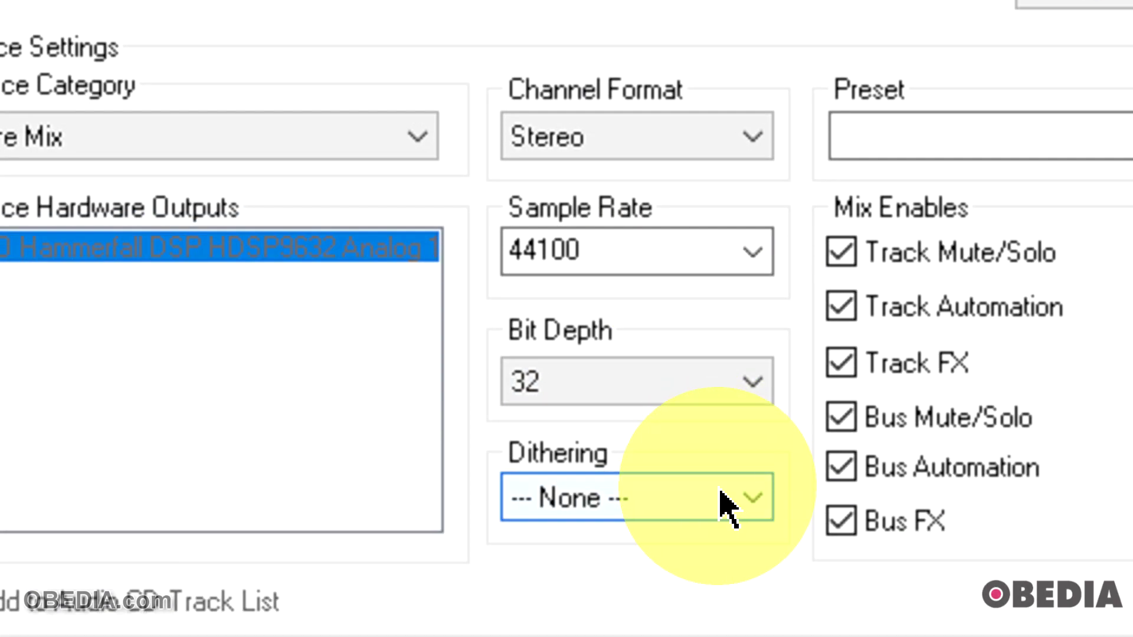
pyautogui.click(732, 506)
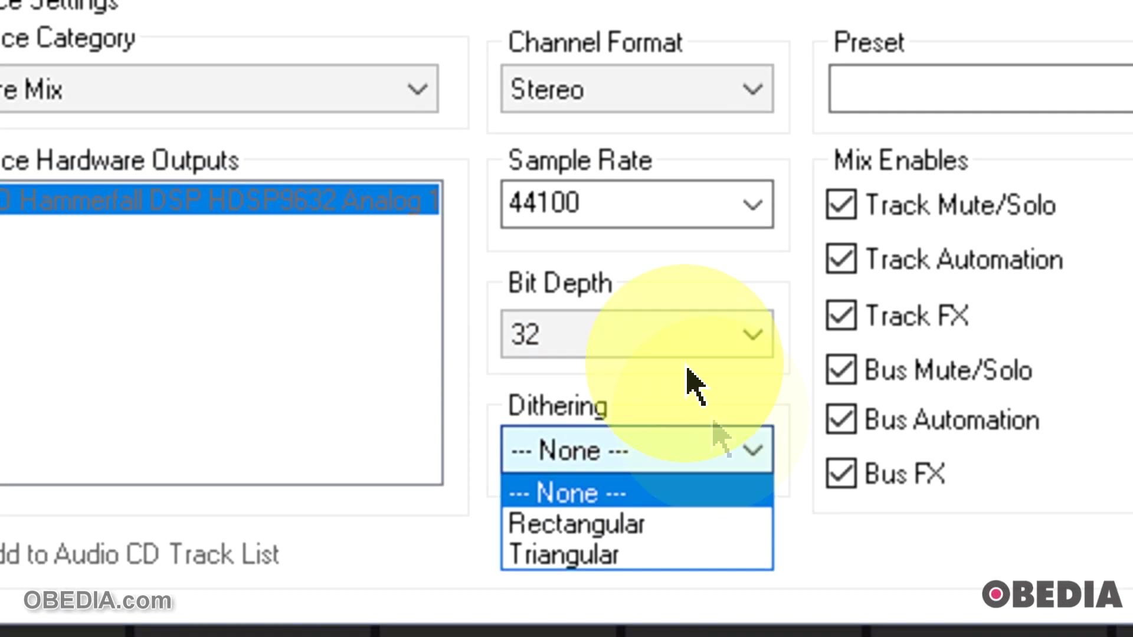
pyautogui.click(747, 300)
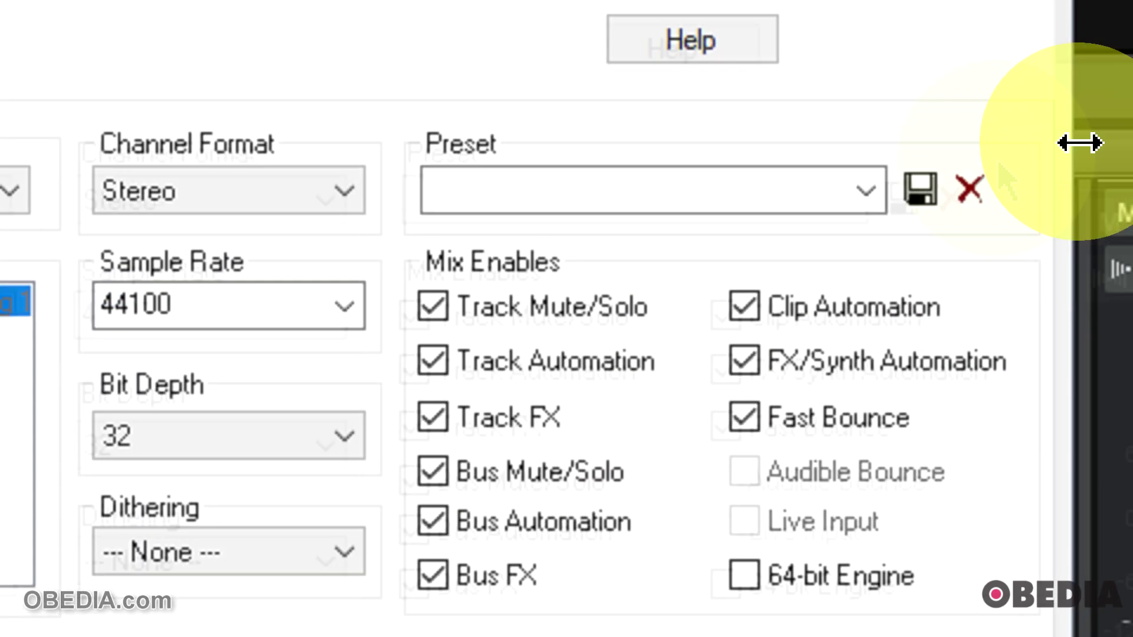
pyautogui.click(866, 190)
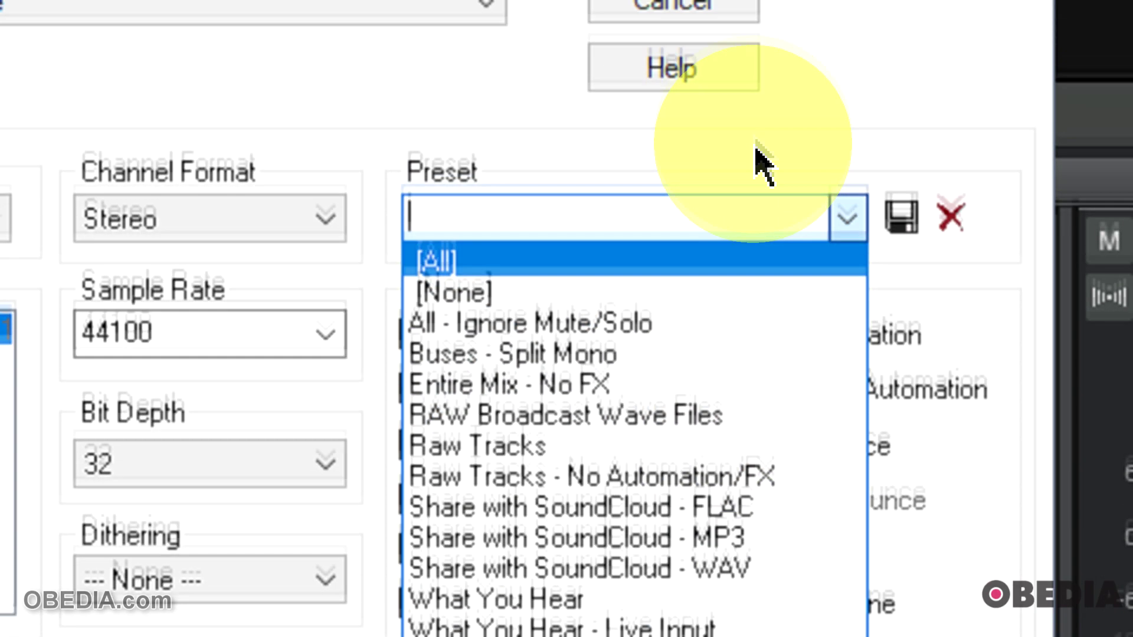
pyautogui.click(720, 50)
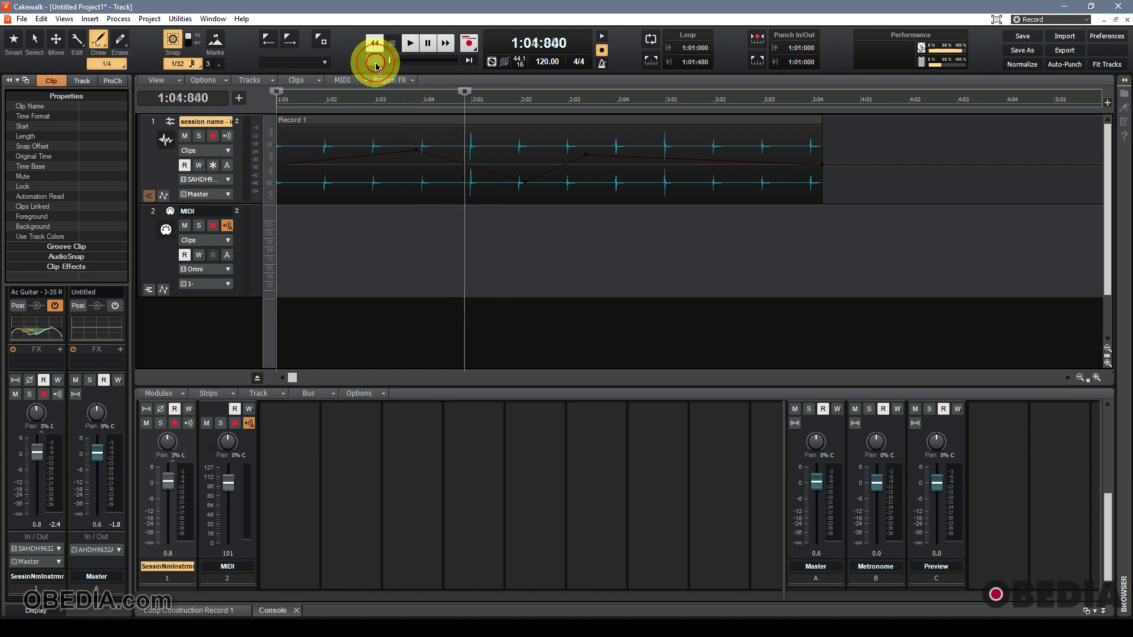
# - Return the now time to the project start and bring the console's ProChannel, FX and Sends modules into view
pyautogui.click(375, 61)
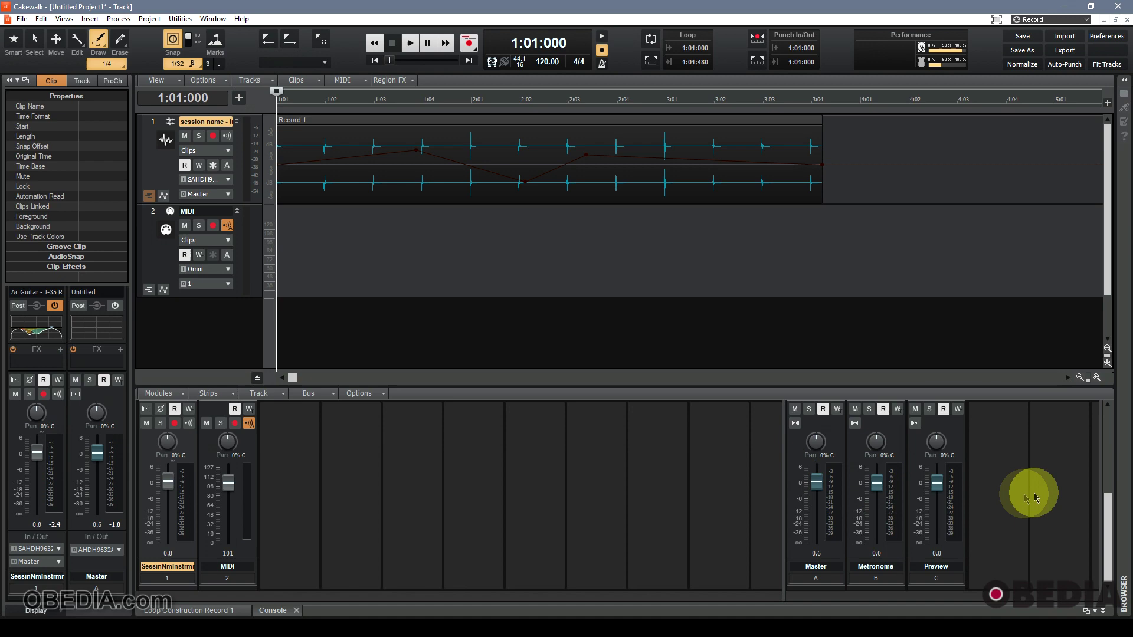
pyautogui.scroll(3, 1034, 498)
pyautogui.scroll(-3, 1034, 497)
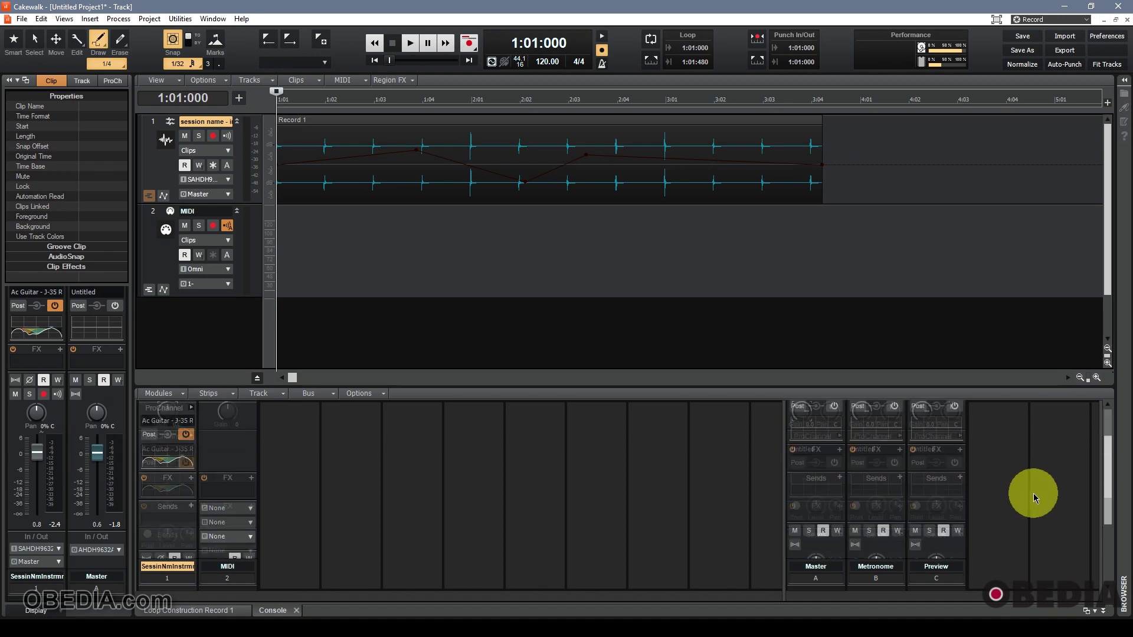
pyautogui.scroll(3, 1034, 497)
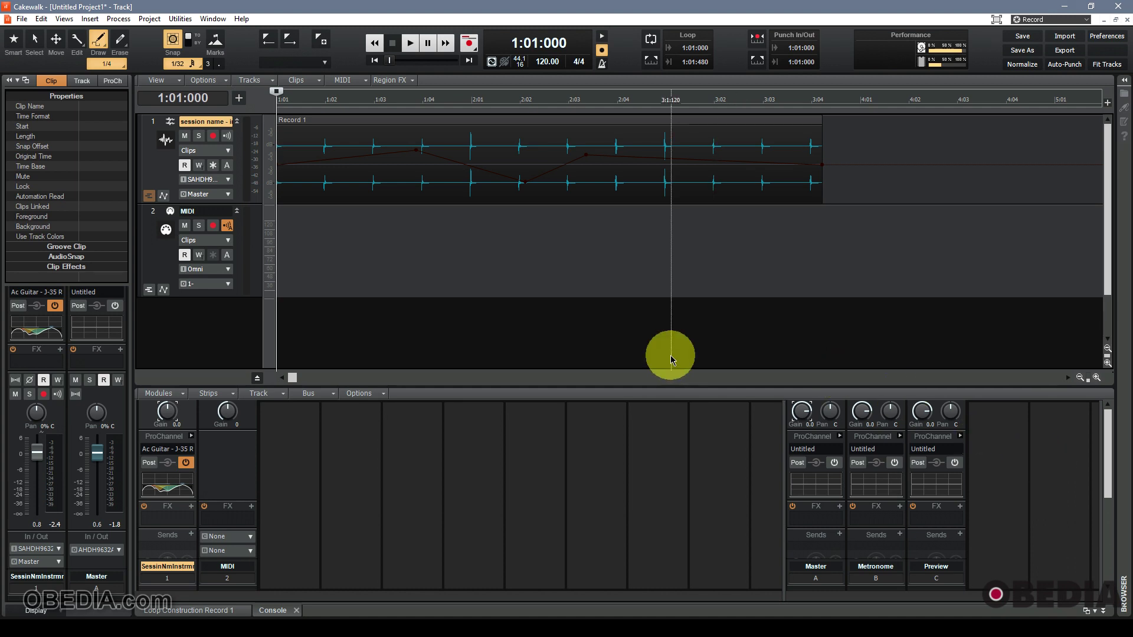
# - Move the now time to 3:02:360 and return it to the project start
pyautogui.click(732, 270)
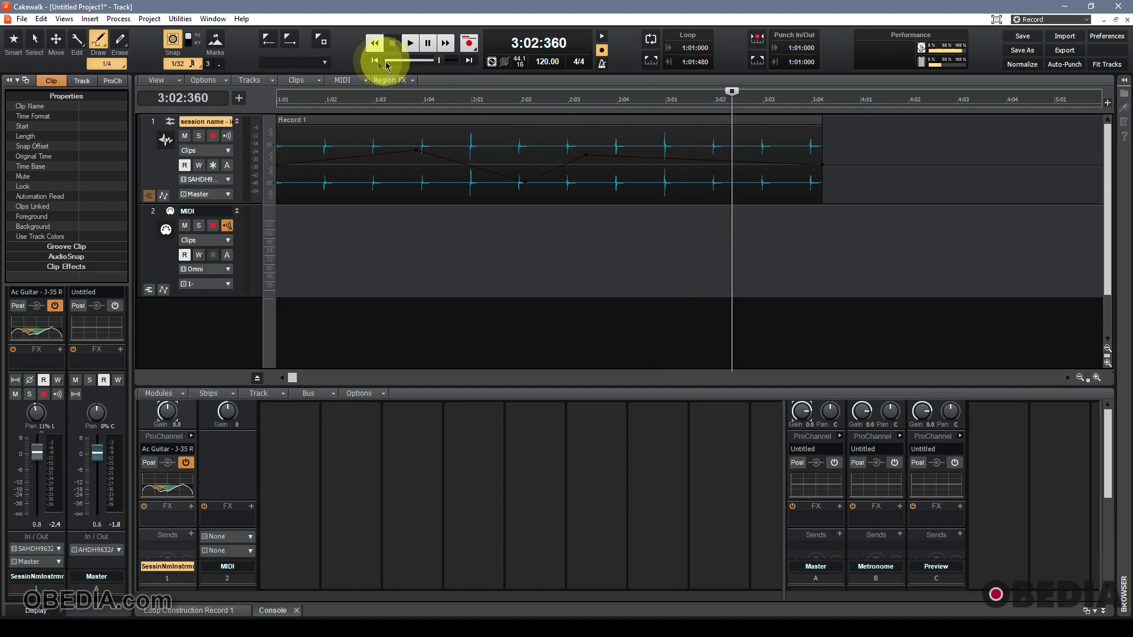
pyautogui.click(374, 59)
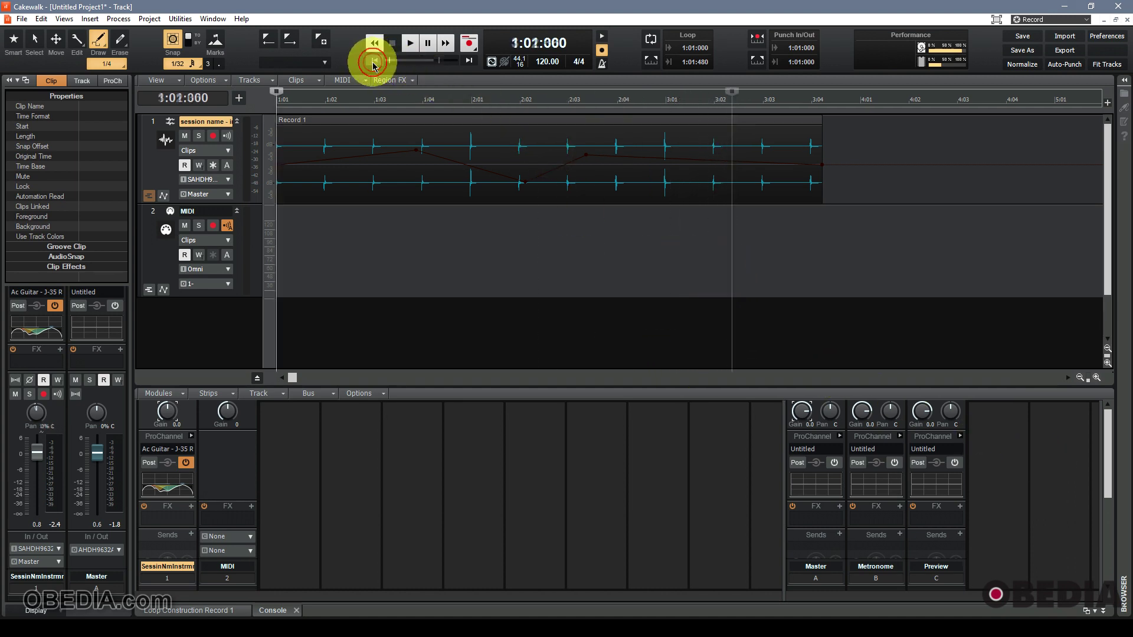